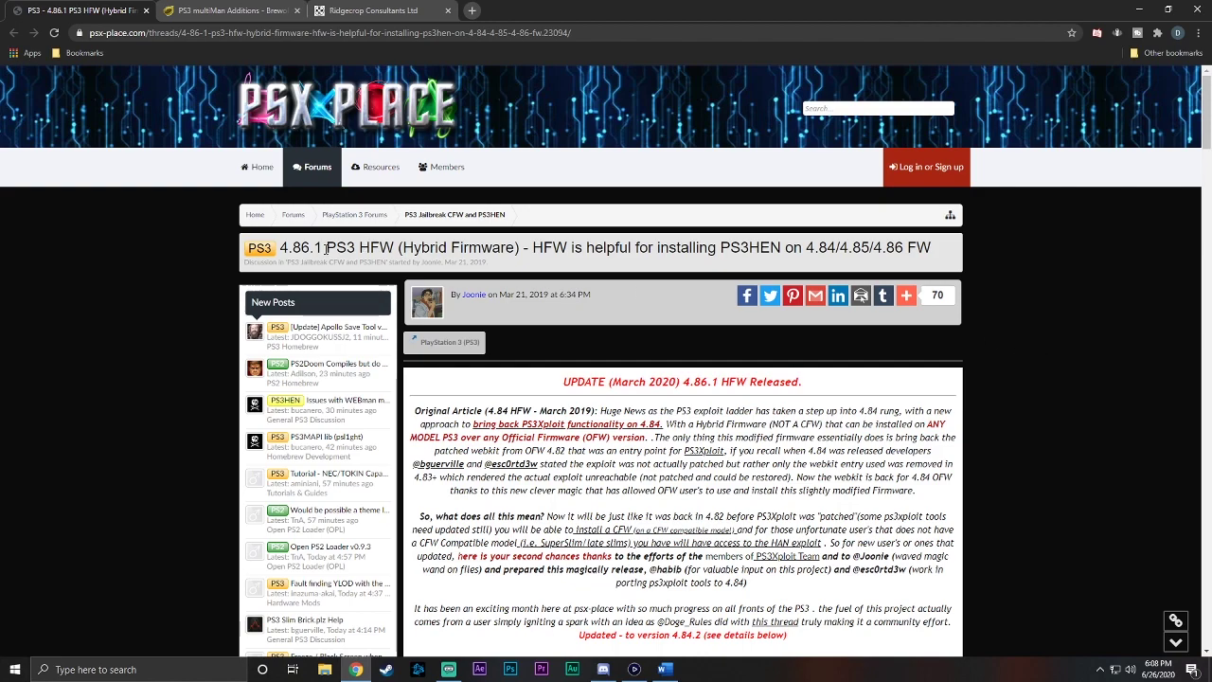
Step: Scroll to the PS3Xploit tabs and open the mega.nz link under 4.86.1 (HFW) Hybrid Firmware
scroll(580, 379, "down", 6)
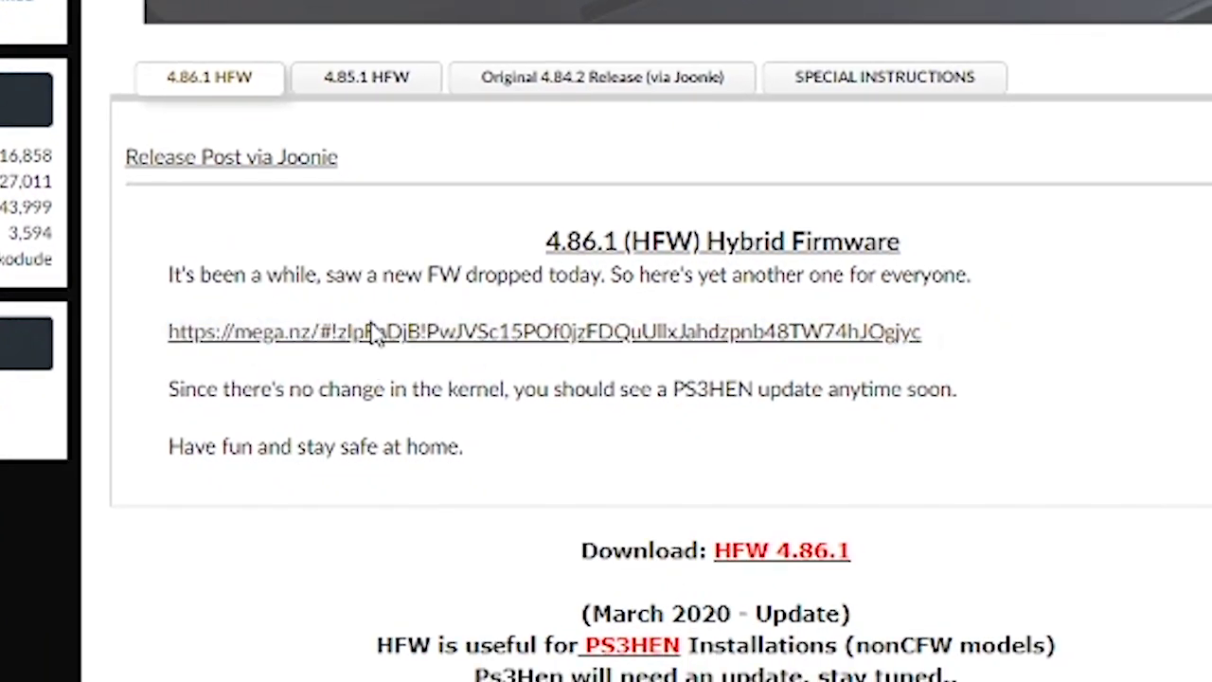
left_click(382, 333)
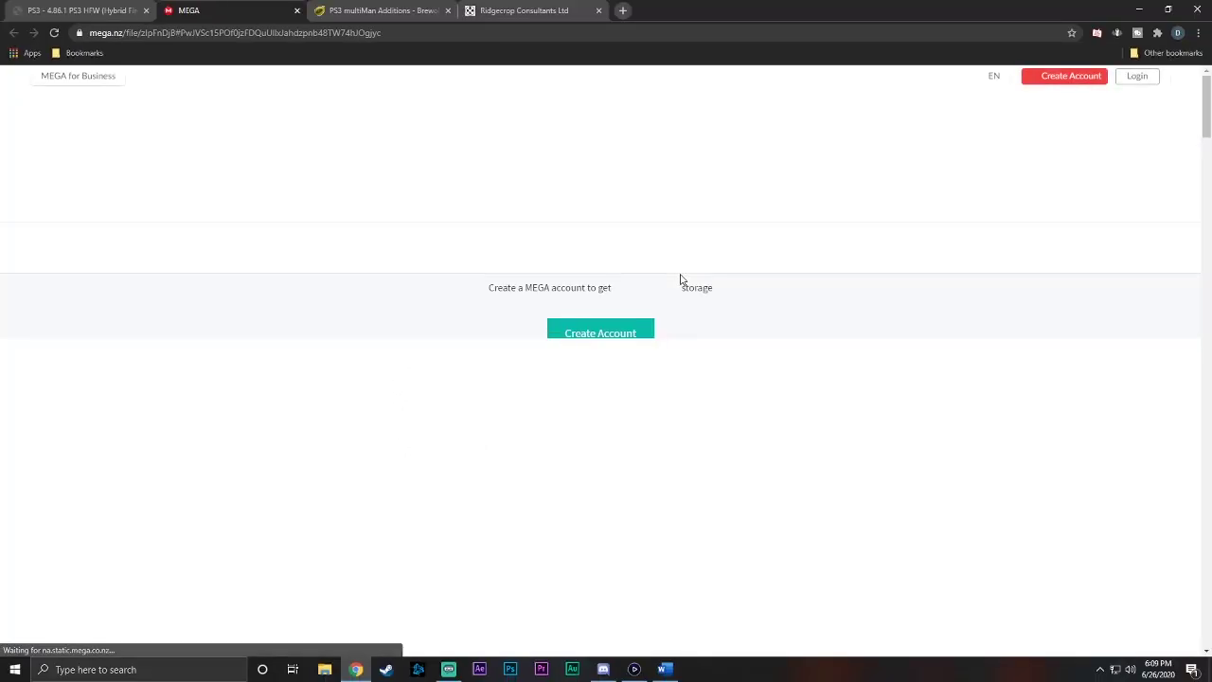
Step: Download HFW_4.86.1_03_30_2020.zip (196.3 MB) from MEGA, then go to the Brewology page
left_click(705, 267)
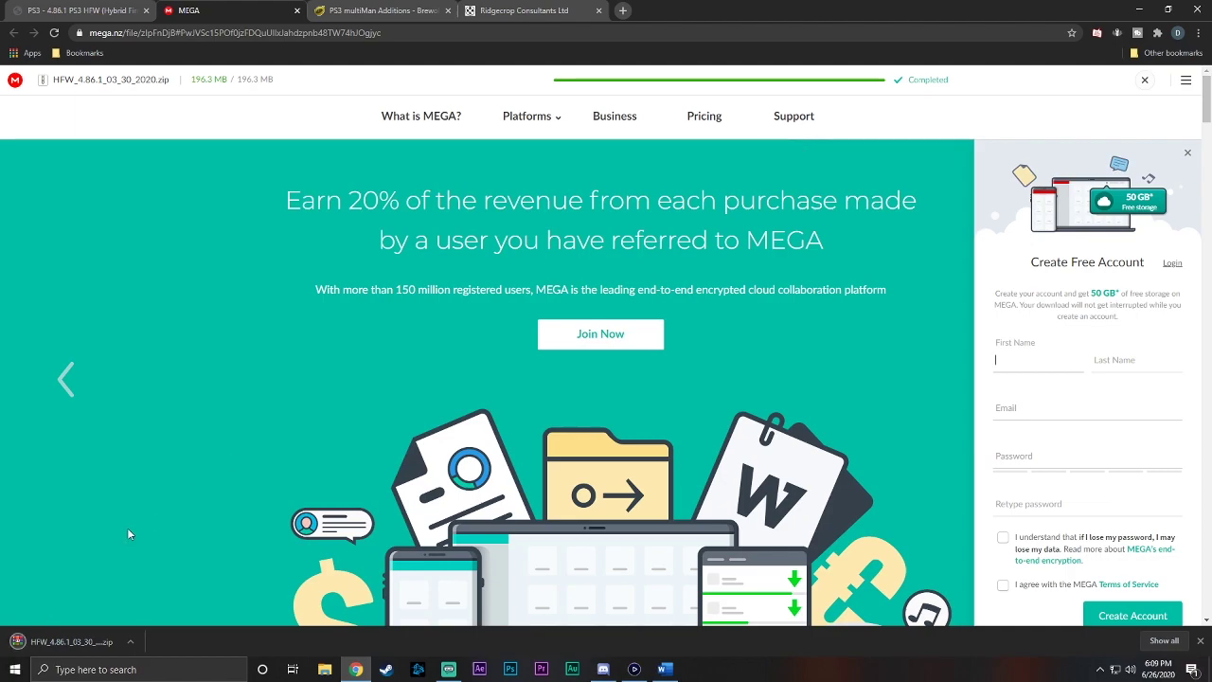
left_click(382, 9)
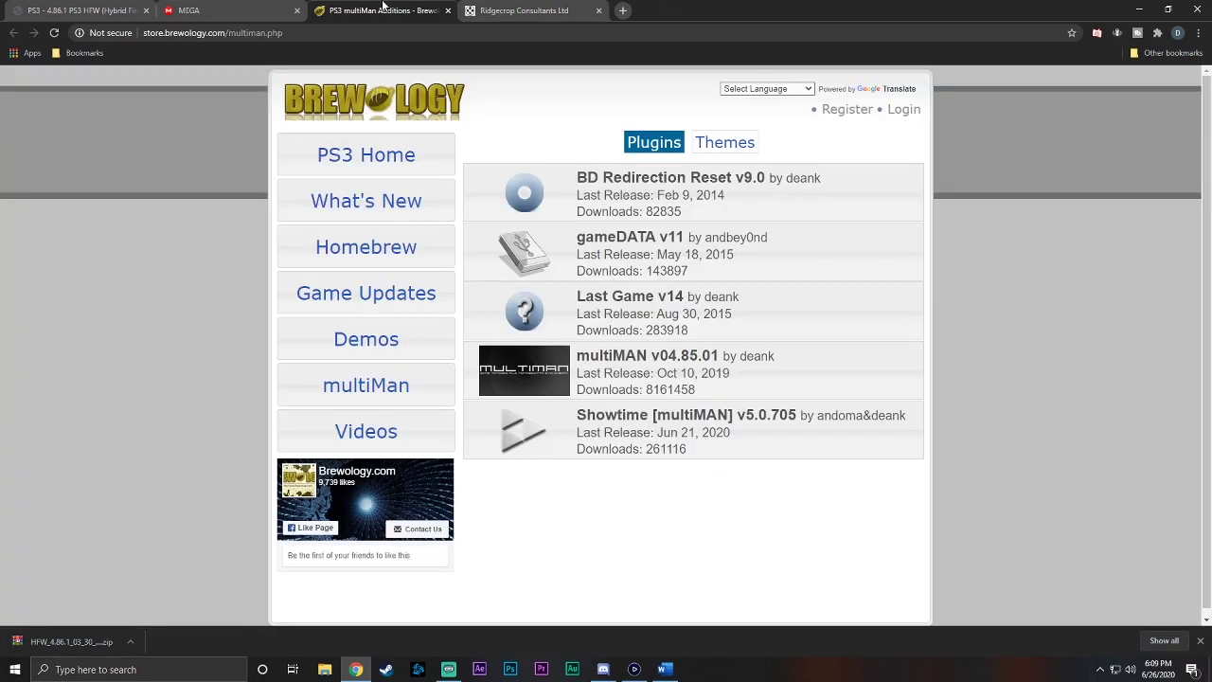
Step: Download the multiMAN v04.85.01 (BASE) .pkg from Brewology's Files table
left_click(627, 358)
scroll(627, 356, "down", 1)
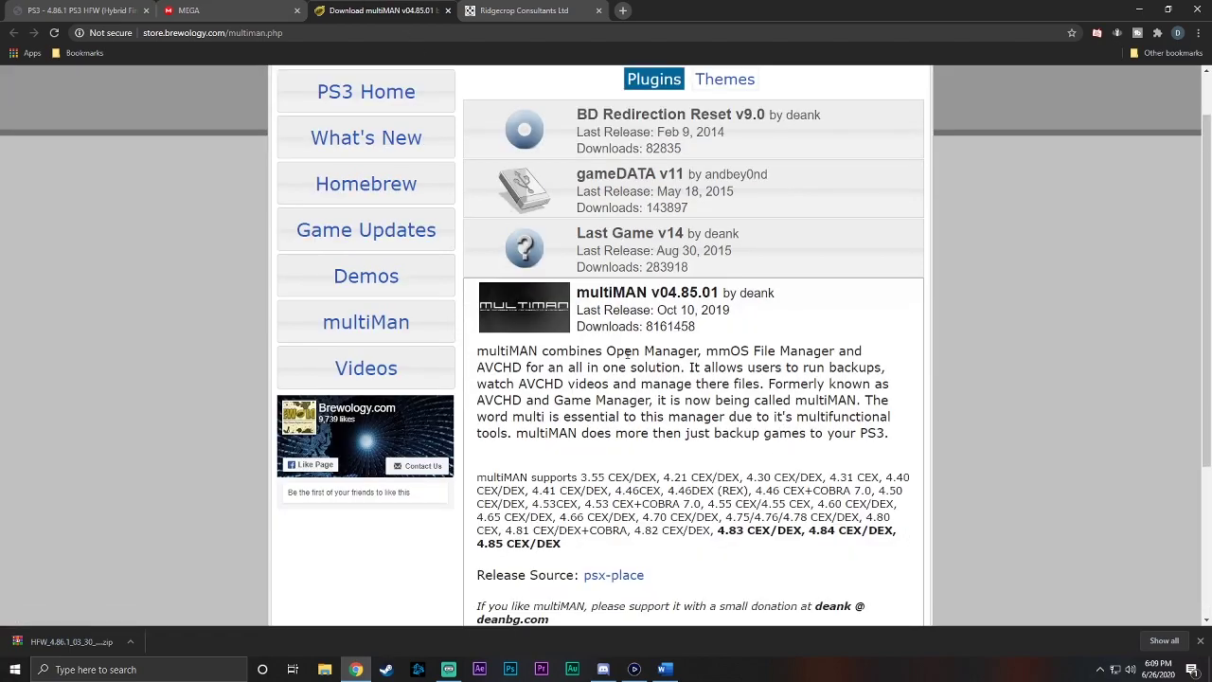
scroll(627, 355, "down", 1)
scroll(627, 353, "down", 1)
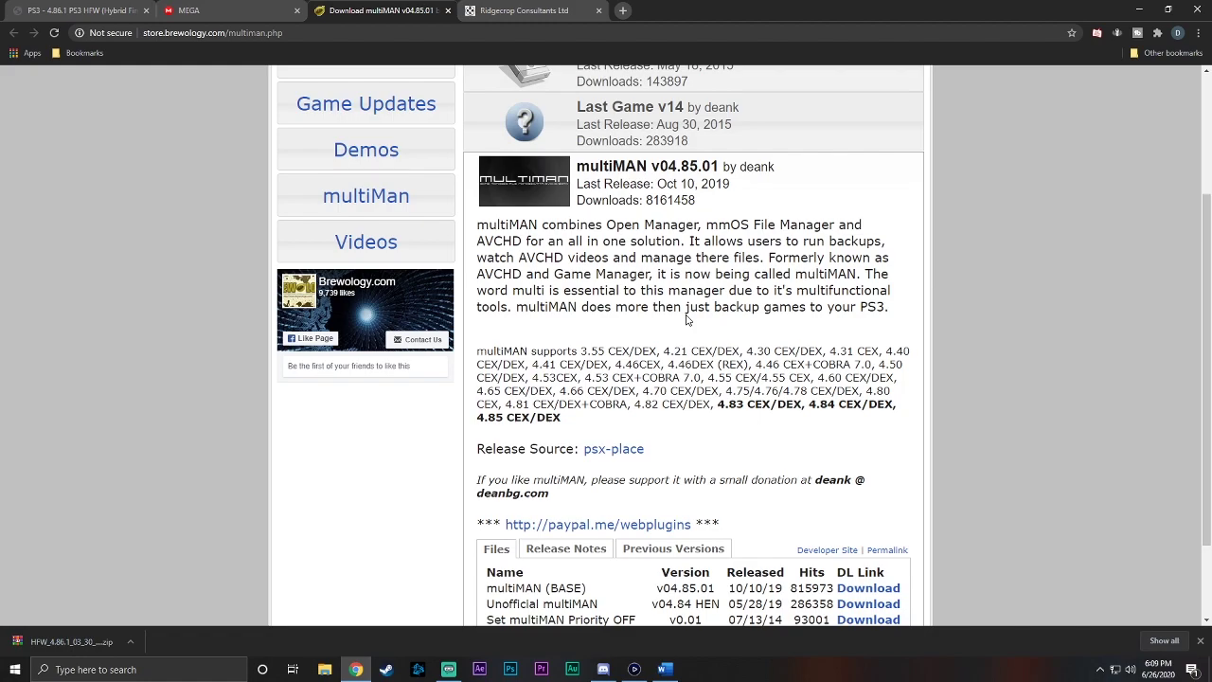
scroll(690, 307, "down", 1)
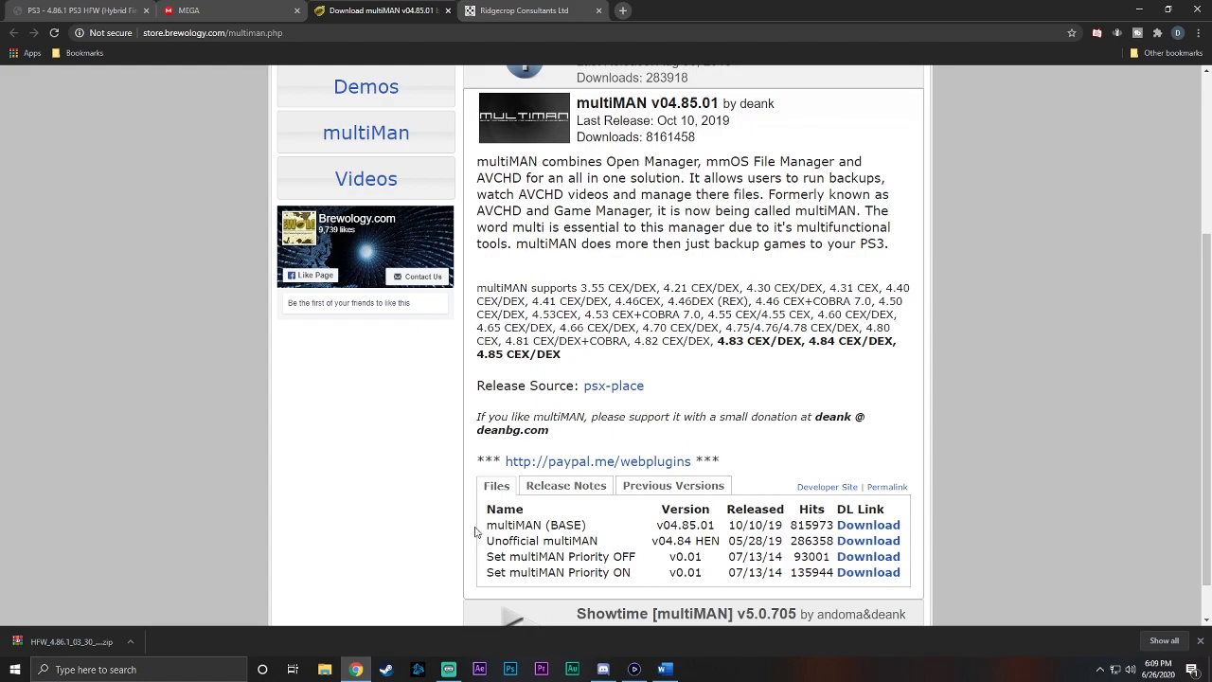
left_click(843, 526)
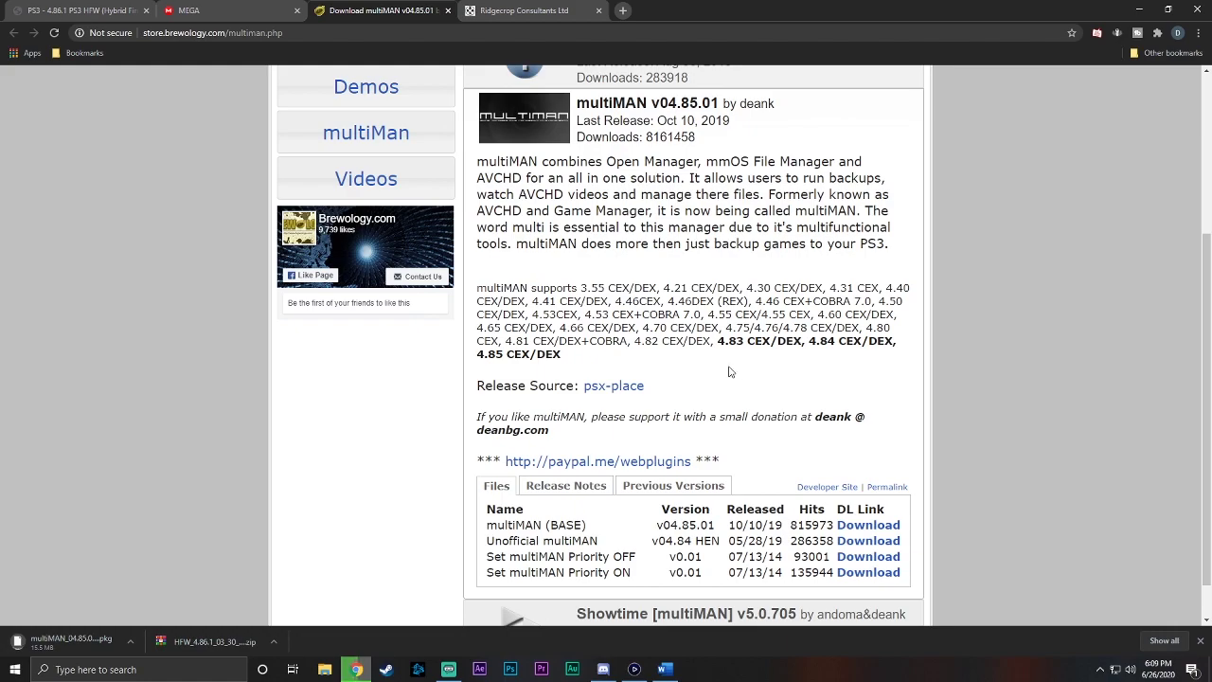
left_click(527, 11)
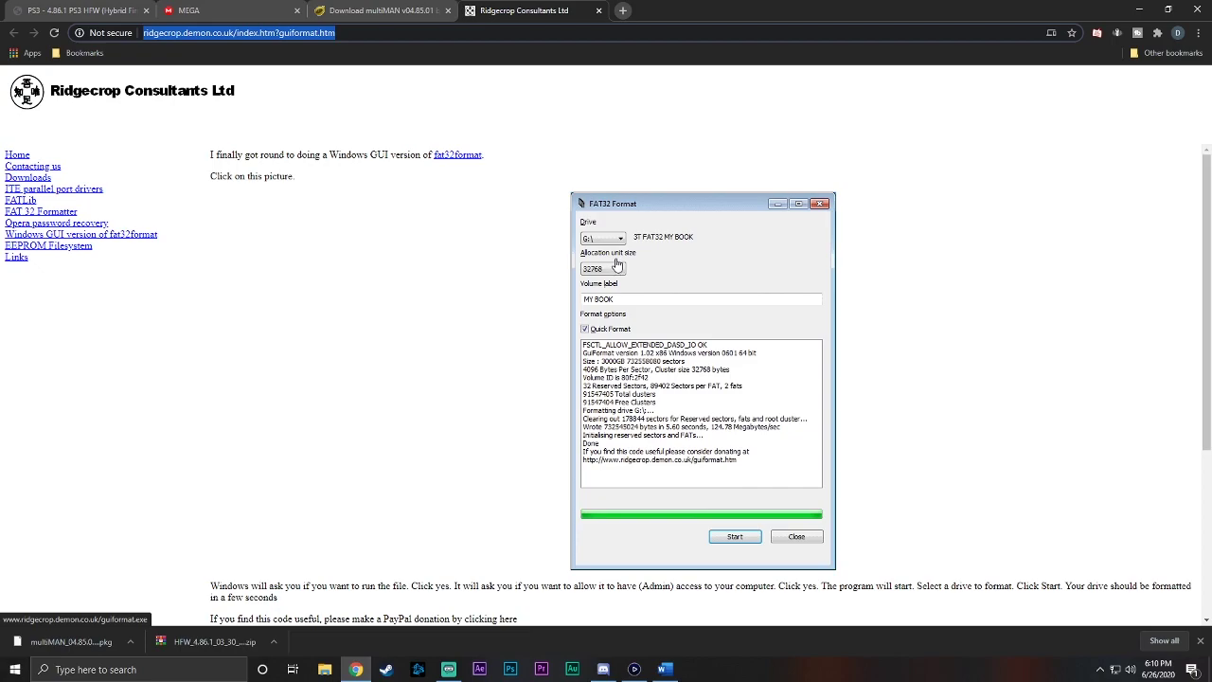
Step: Download guiformat.exe from Ridgecrop and drag it, the firmware zip and multiMAN package onto the desktop
left_click(676, 306)
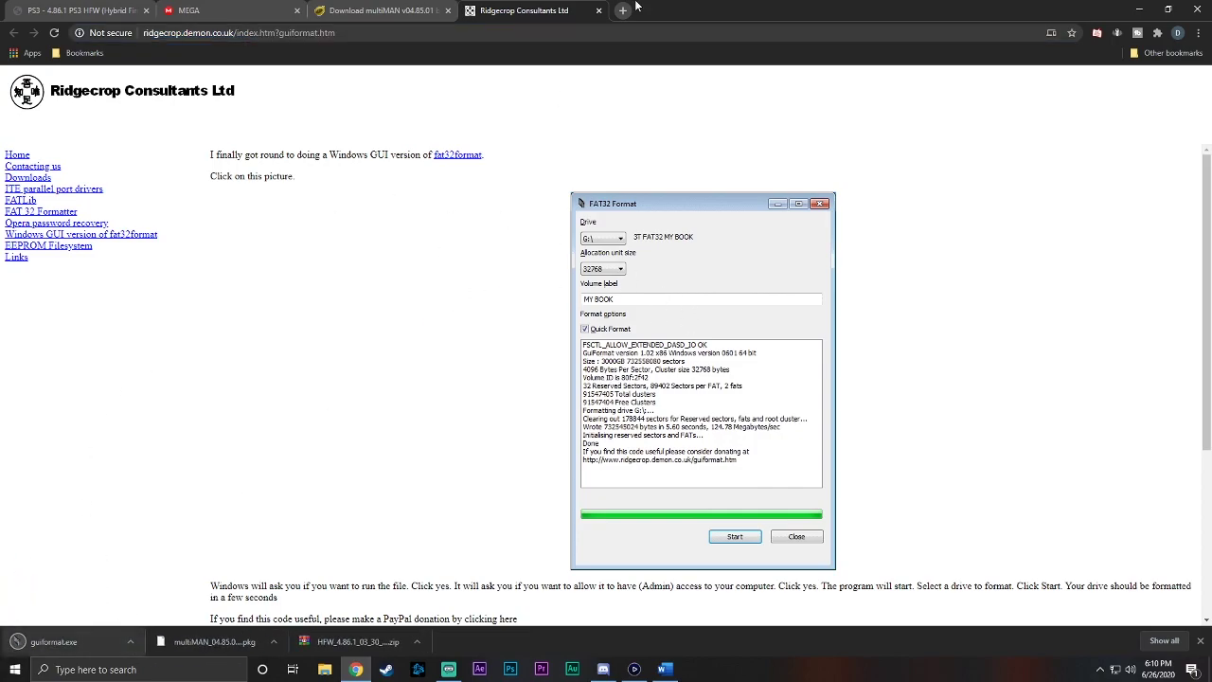
left_click_drag(722, 8, 810, 23)
left_click_drag(748, 575, 210, 122)
left_click_drag(622, 571, 312, 244)
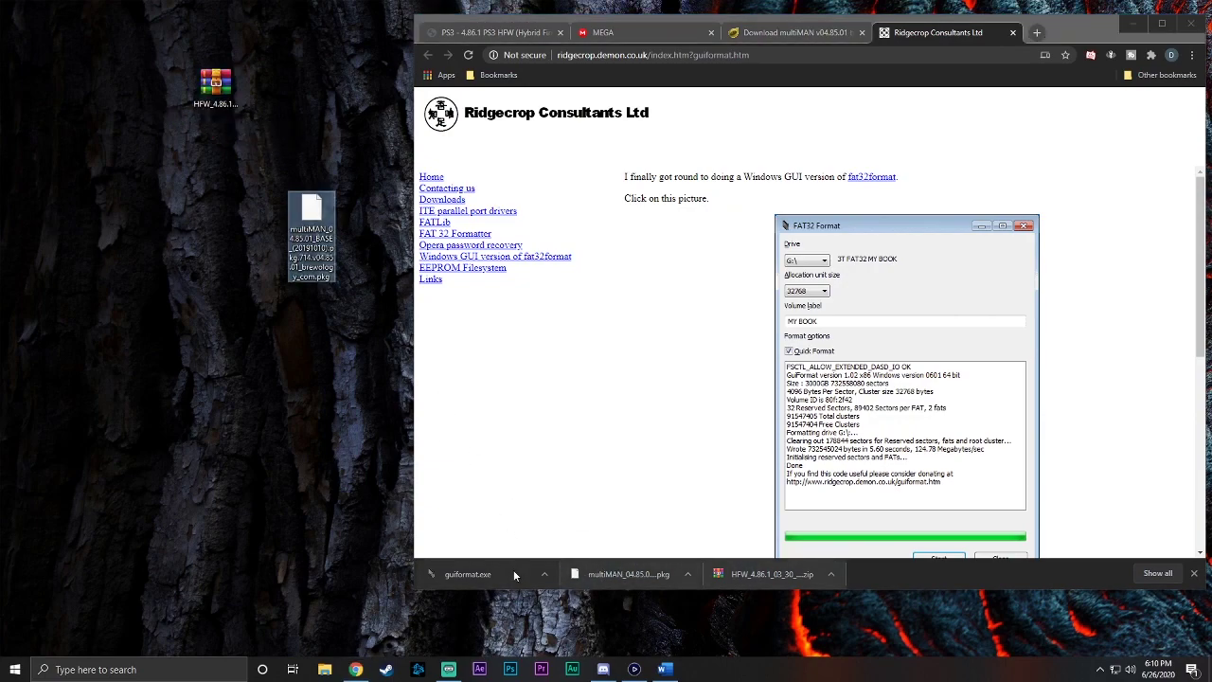
left_click_drag(513, 569, 216, 151)
left_click_drag(312, 213, 219, 219)
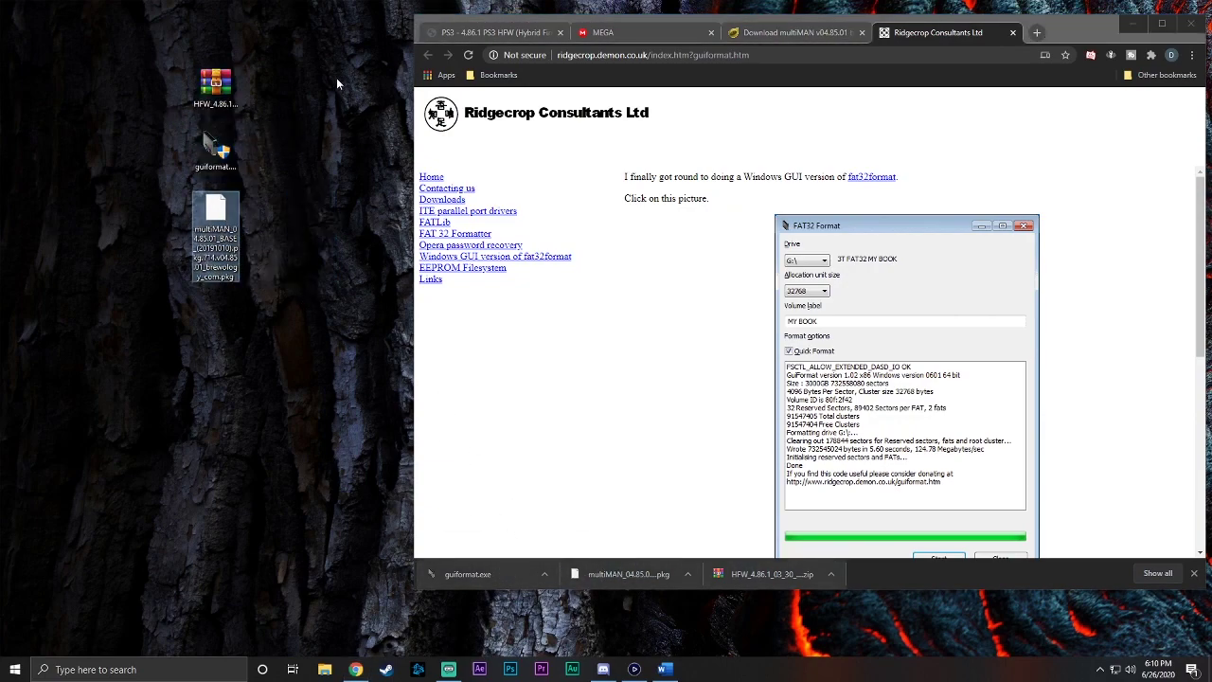
left_click_drag(1067, 33, 837, 44)
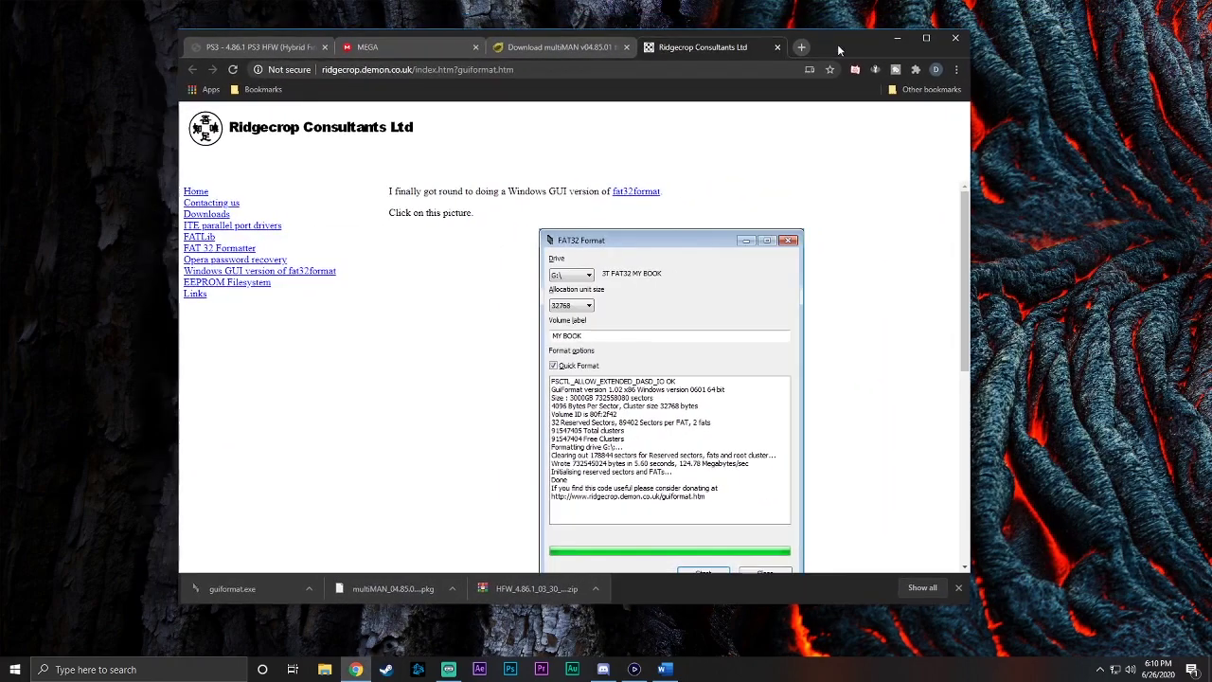
Step: Extract the firmware zip to HFW_4.86.1_03_30_2020\, delete the zip, and arrange the icons top-left
left_click(955, 39)
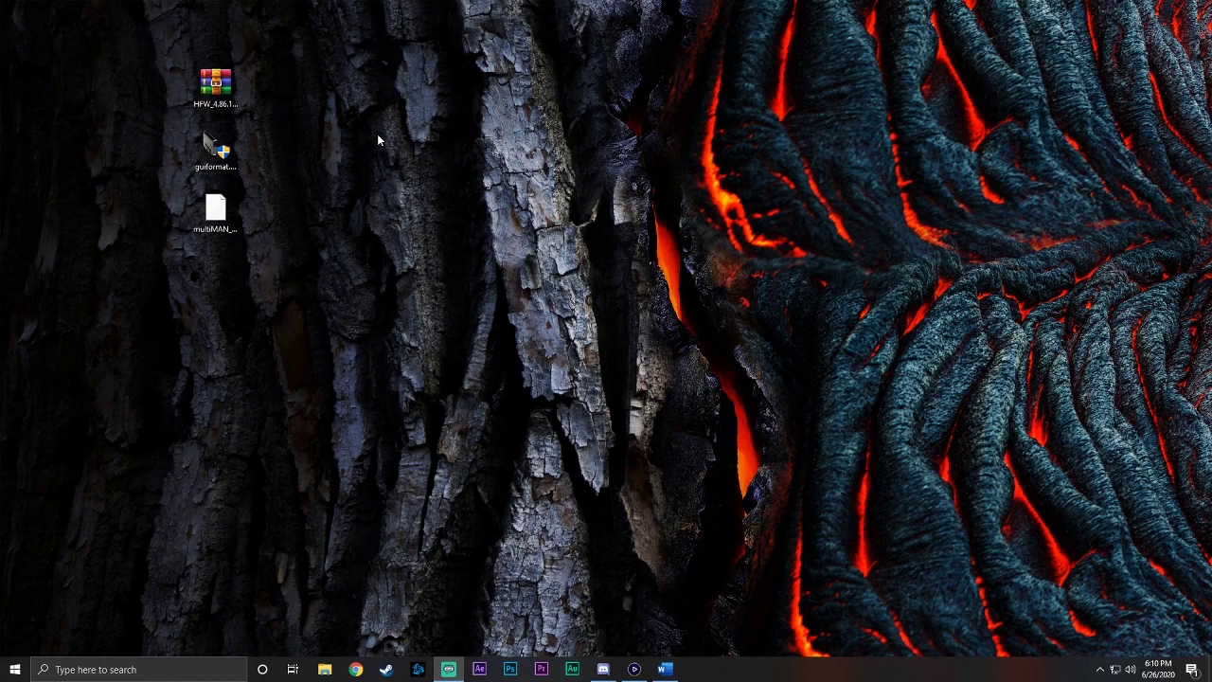
left_click_drag(216, 85, 125, 91)
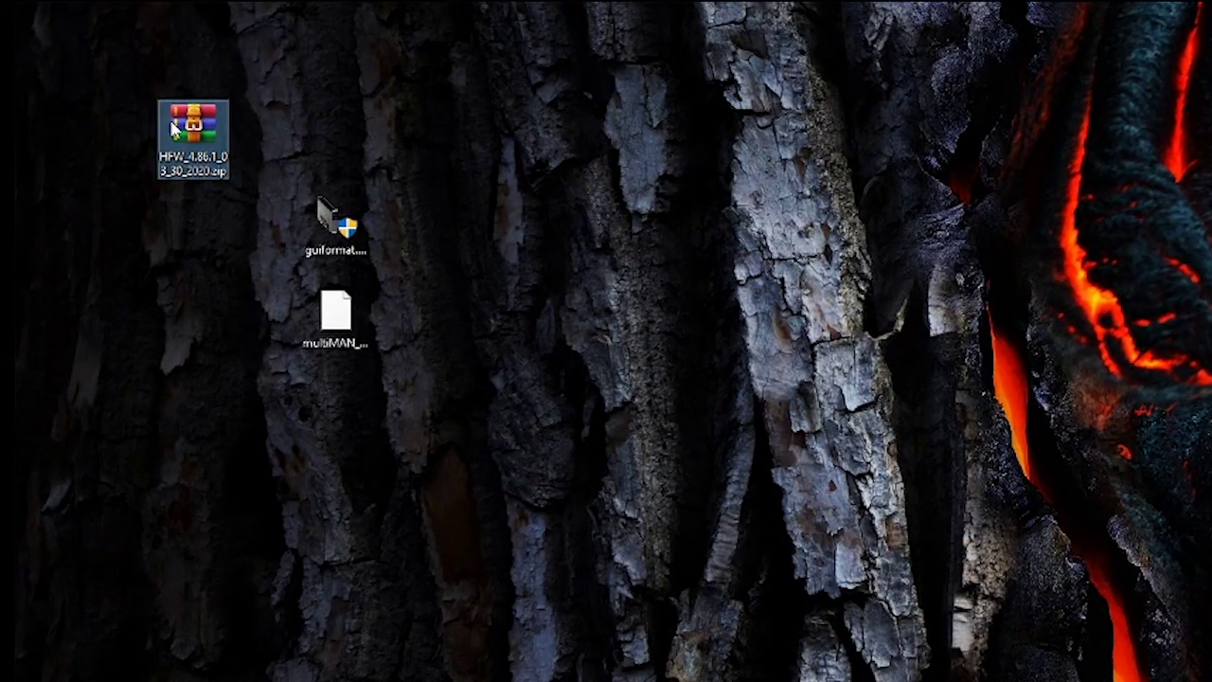
right_click(164, 109)
left_click(317, 216)
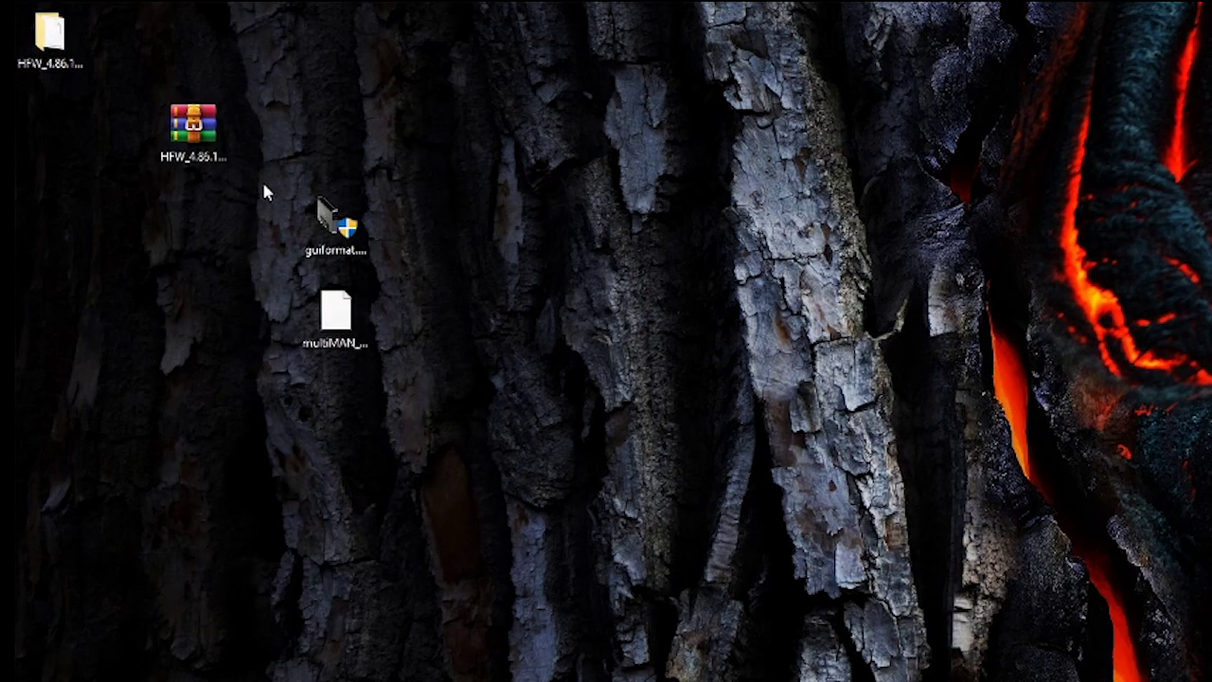
key("Delete")
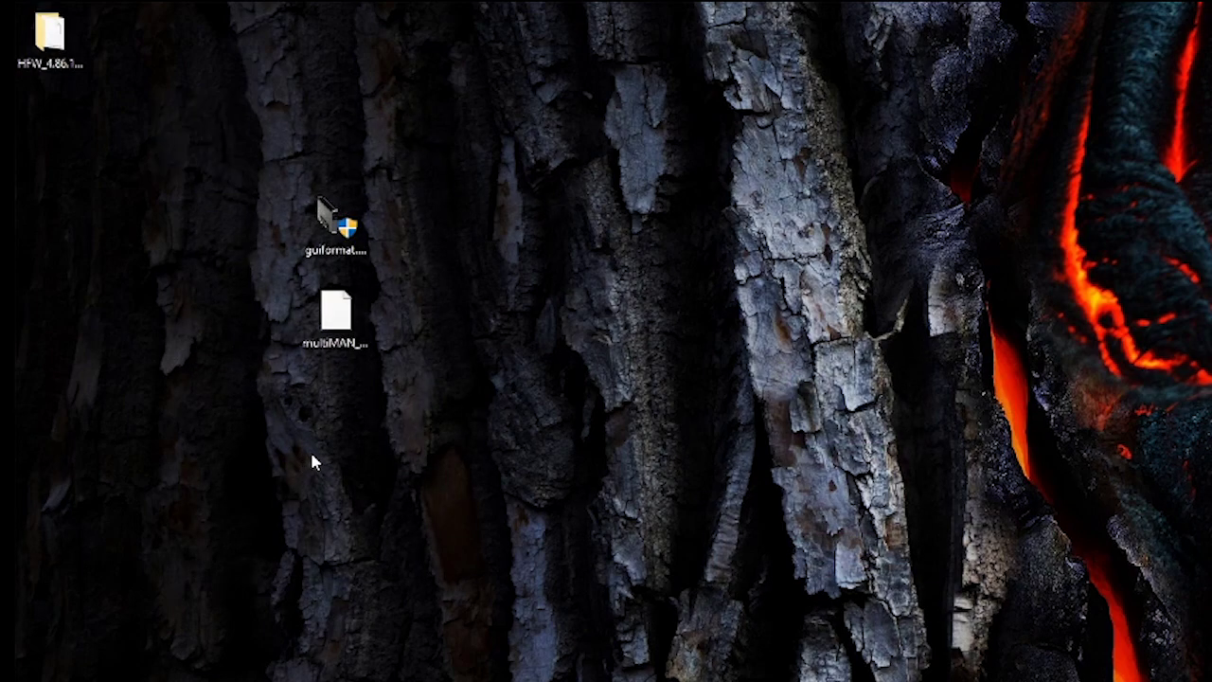
left_click_drag(347, 228, 164, 60)
left_click_drag(336, 317, 41, 129)
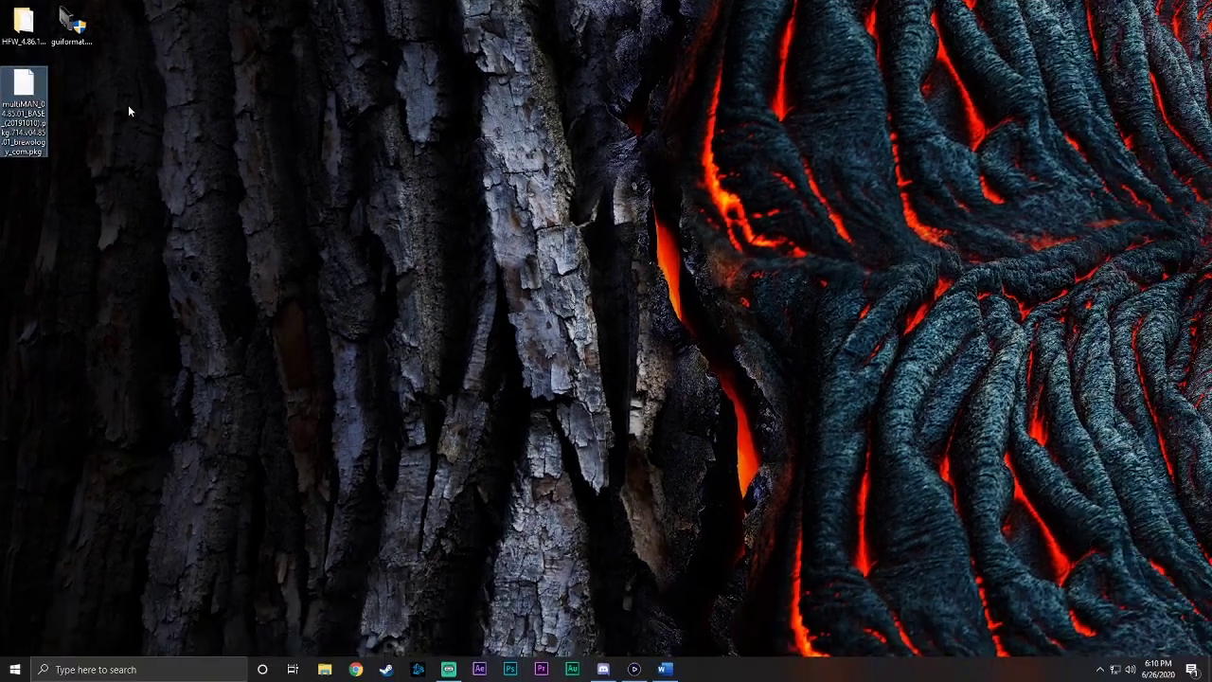
Step: Quick-format USB (F:) as FAT32 with 8192-byte units and label USB, accepting the erase warning
left_click(265, 526)
left_click(324, 669)
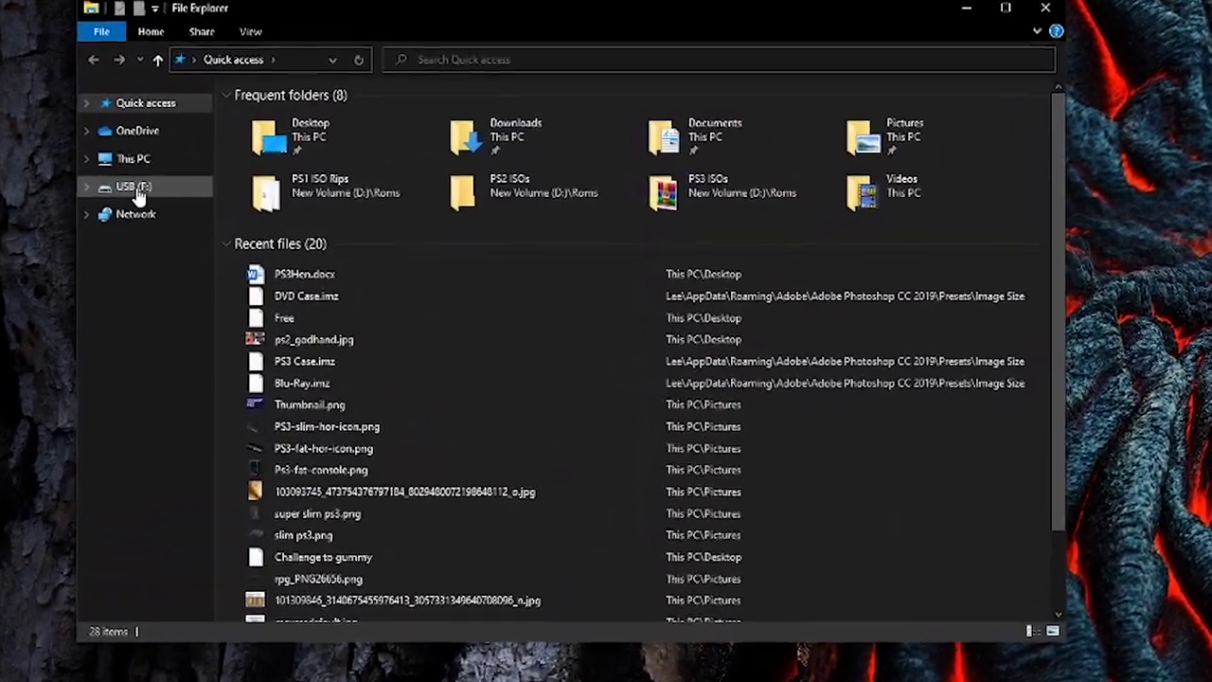
left_click(134, 189)
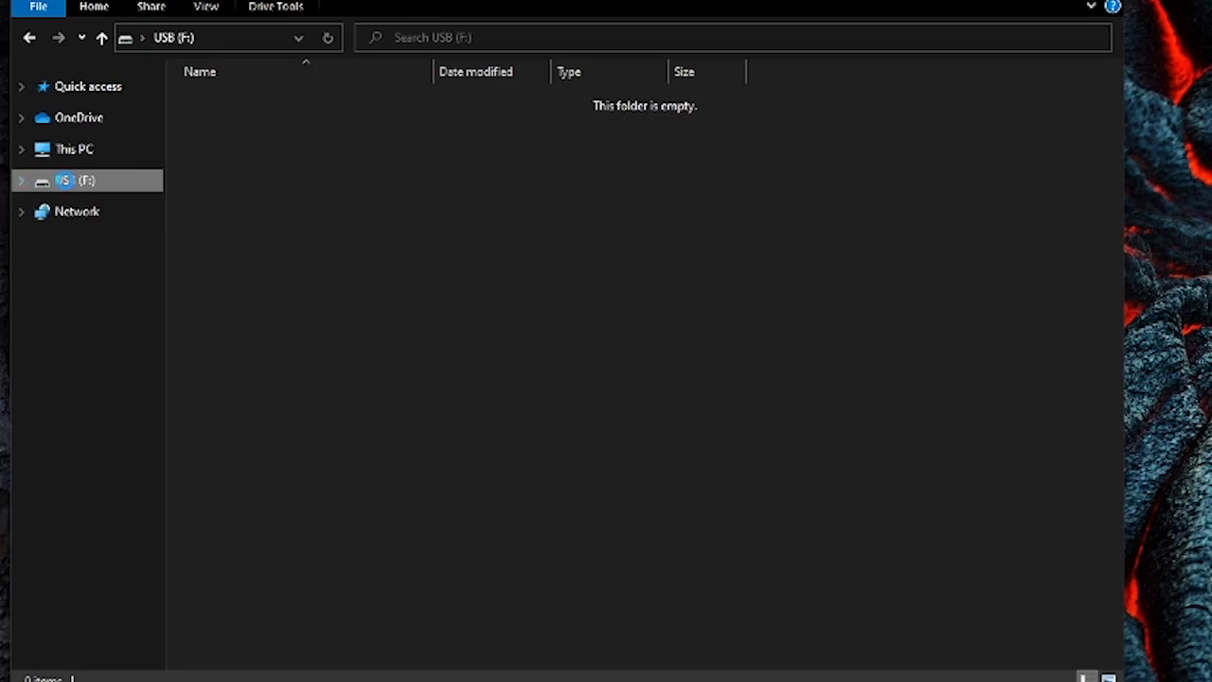
right_click(68, 189)
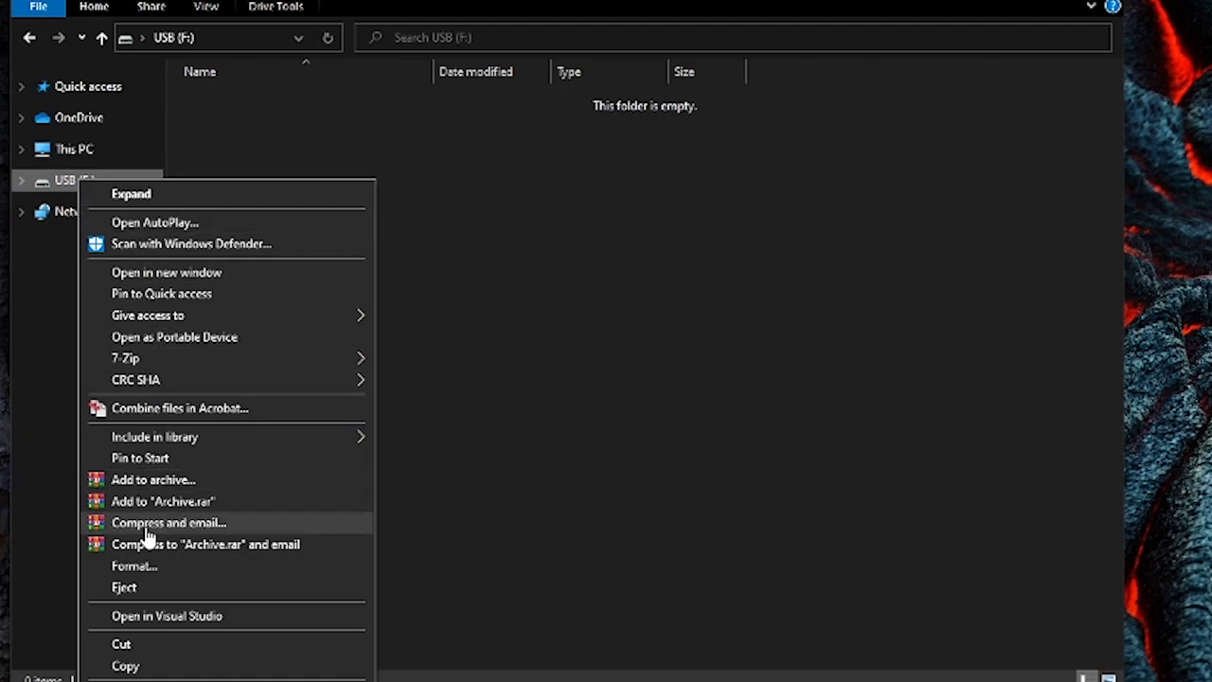
left_click(137, 566)
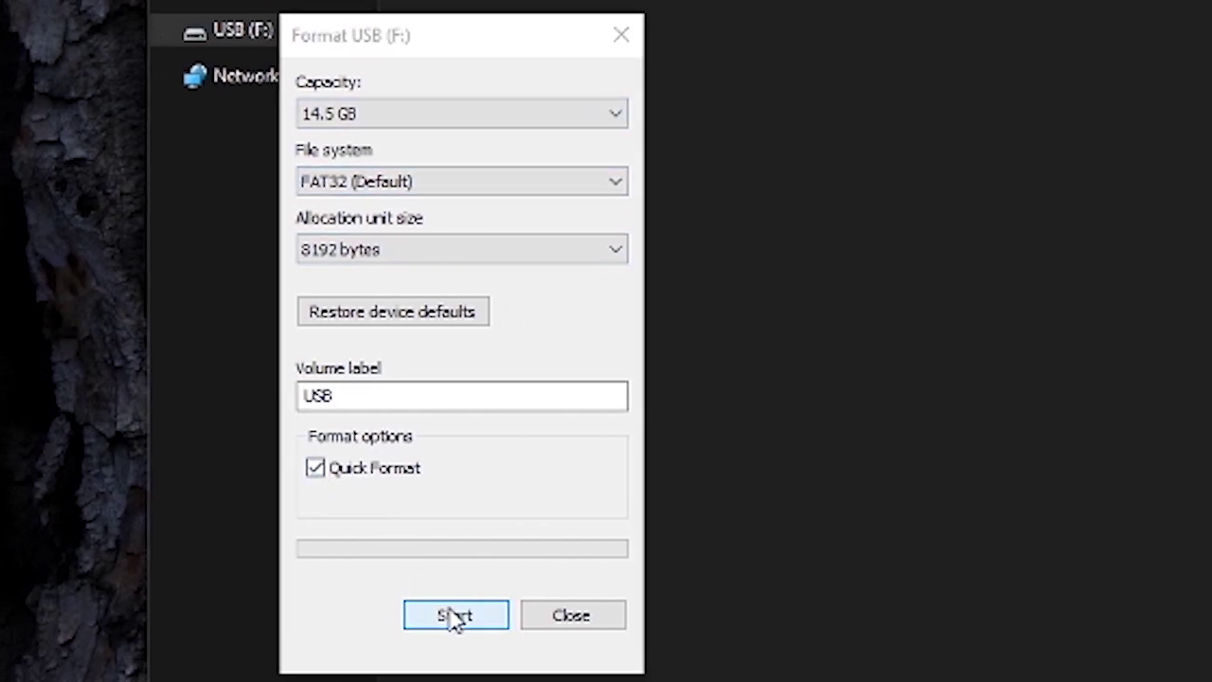
left_click(554, 615)
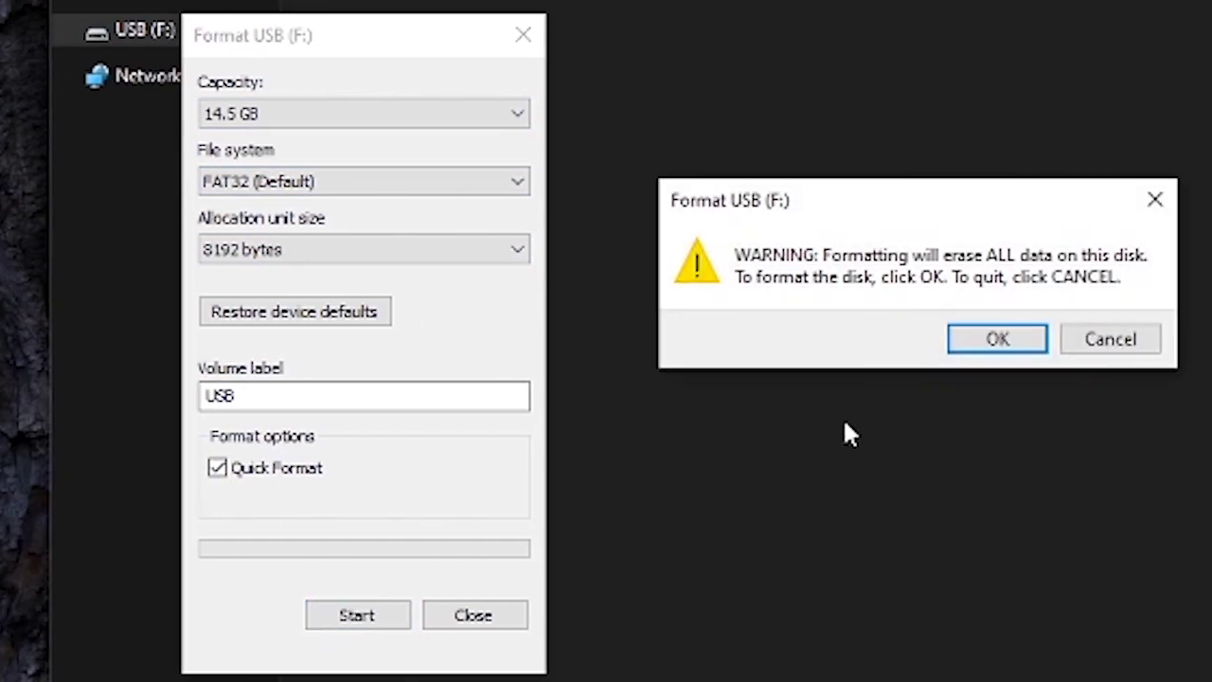
left_click(986, 343)
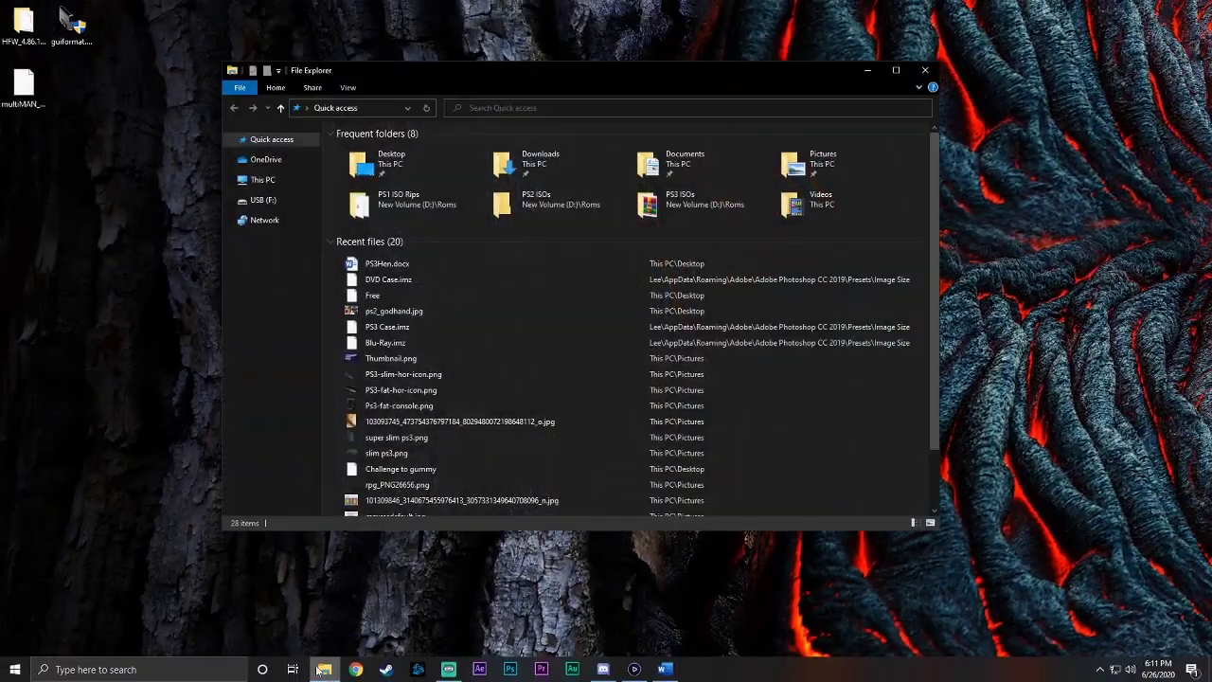
Step: Open the empty USB (F:) drive and check in its Properties that it is FAT32
left_click(262, 203)
right_click(262, 203)
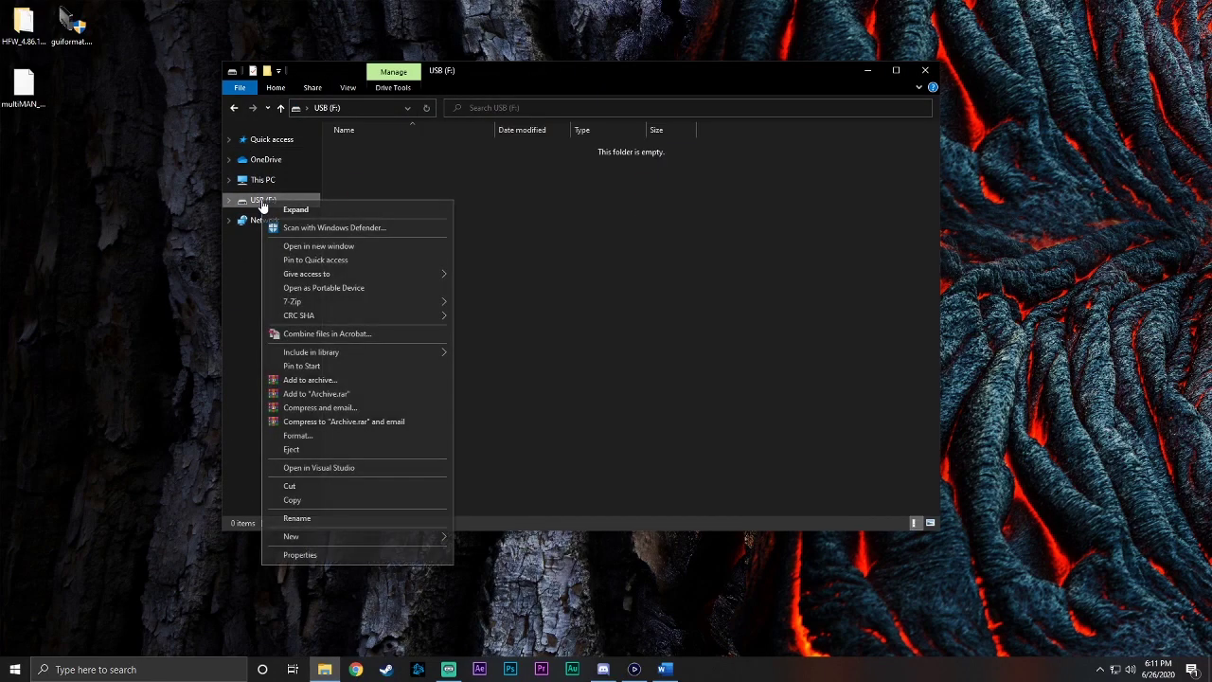
left_click(298, 555)
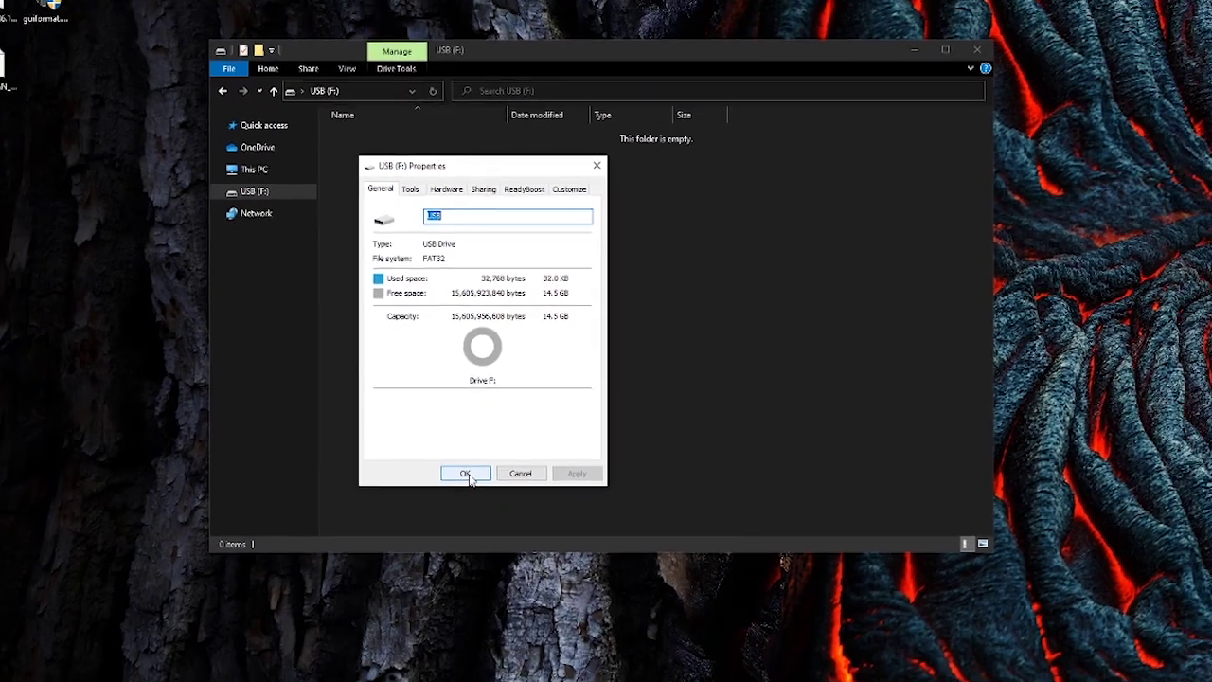
left_click(554, 620)
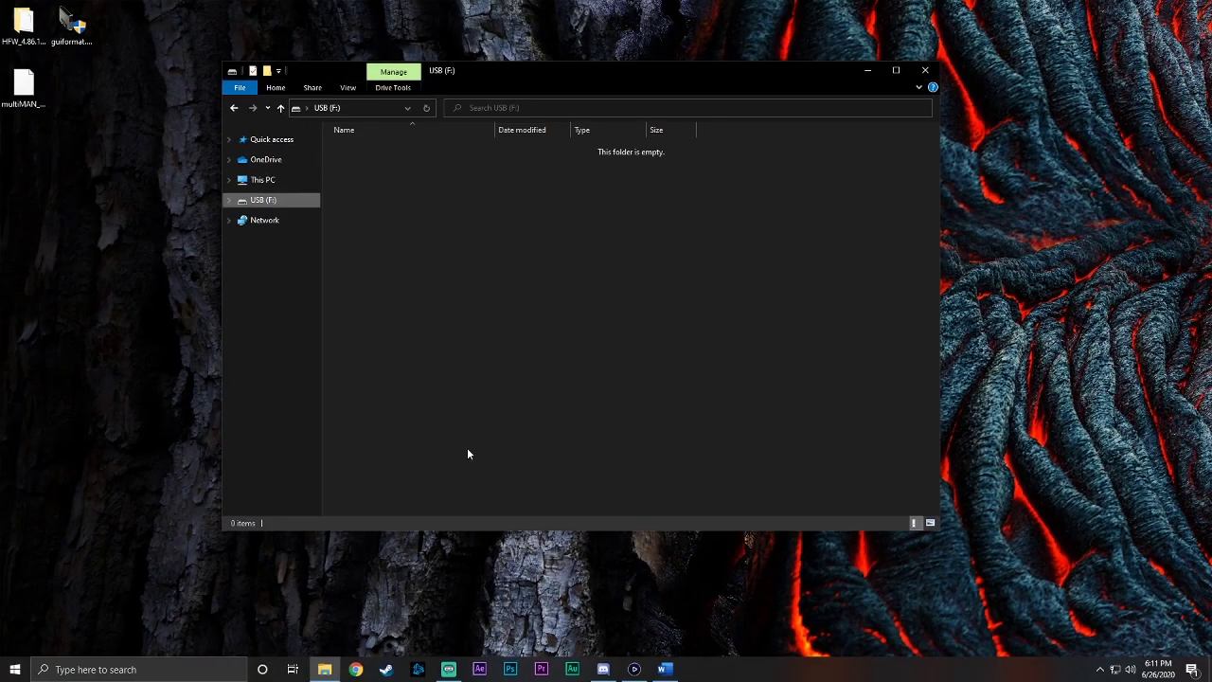
left_click_drag(22, 90, 73, 102)
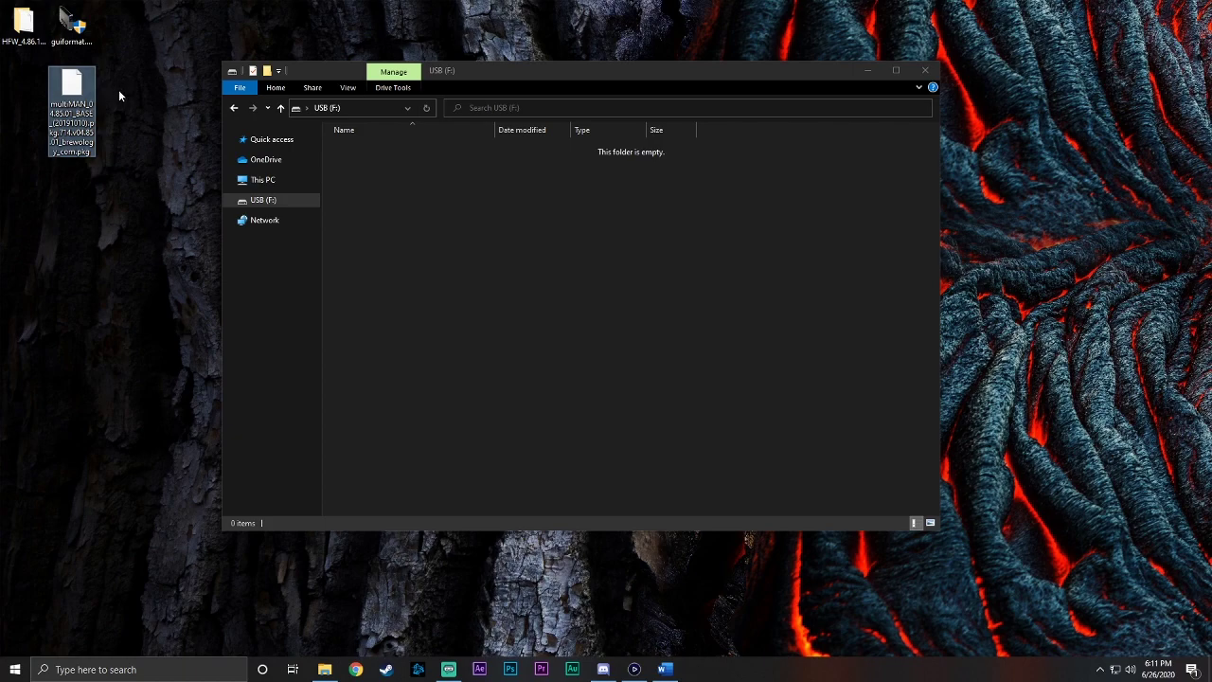
Step: Copy the multiMAN package onto USB (F:) and open the HFW 4.86.1 firmware folder
left_click_drag(72, 95, 471, 385)
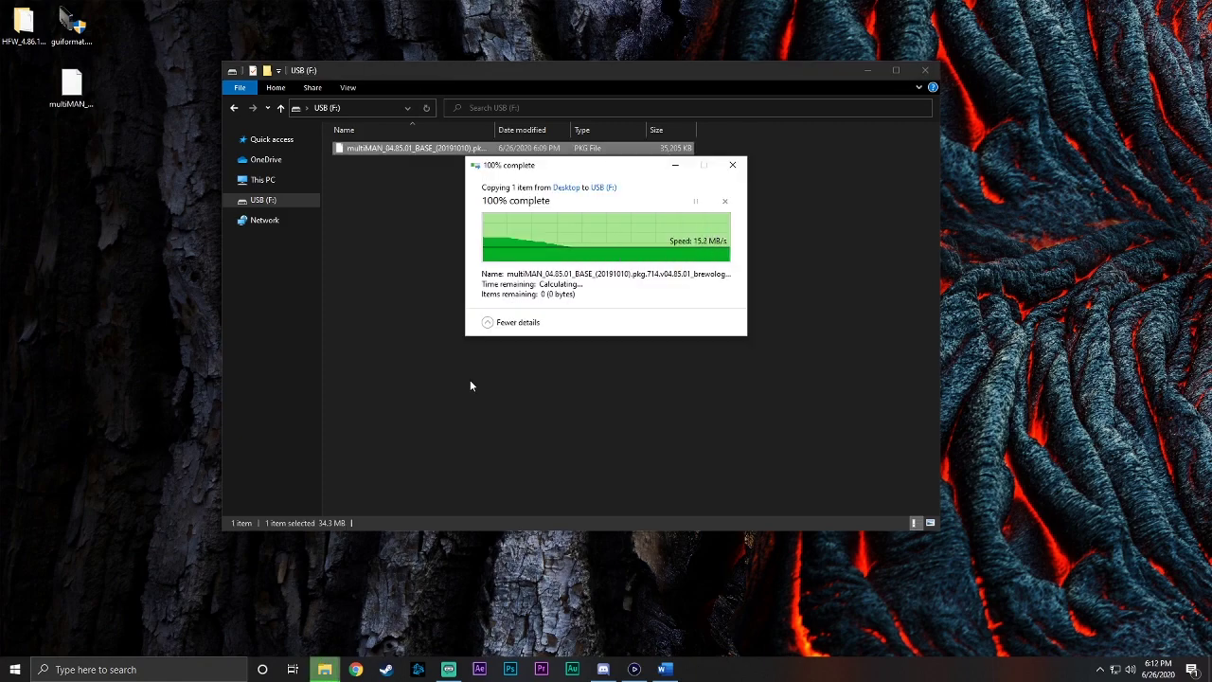
left_click(410, 308)
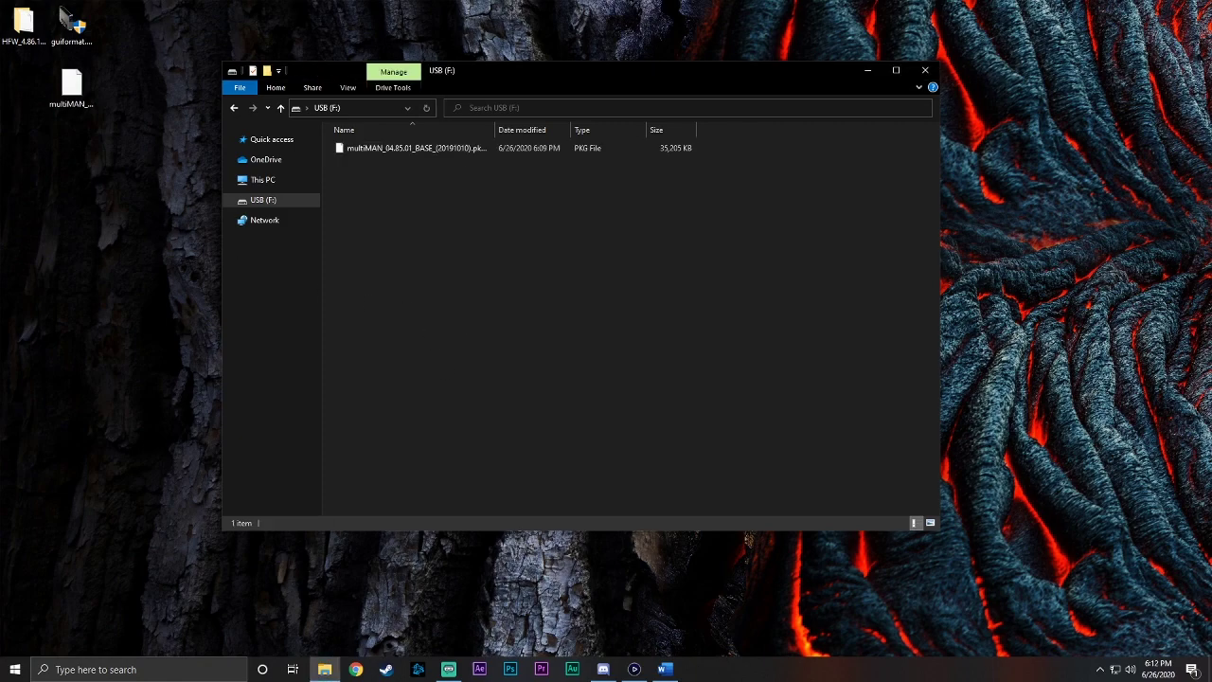
double_click(26, 25)
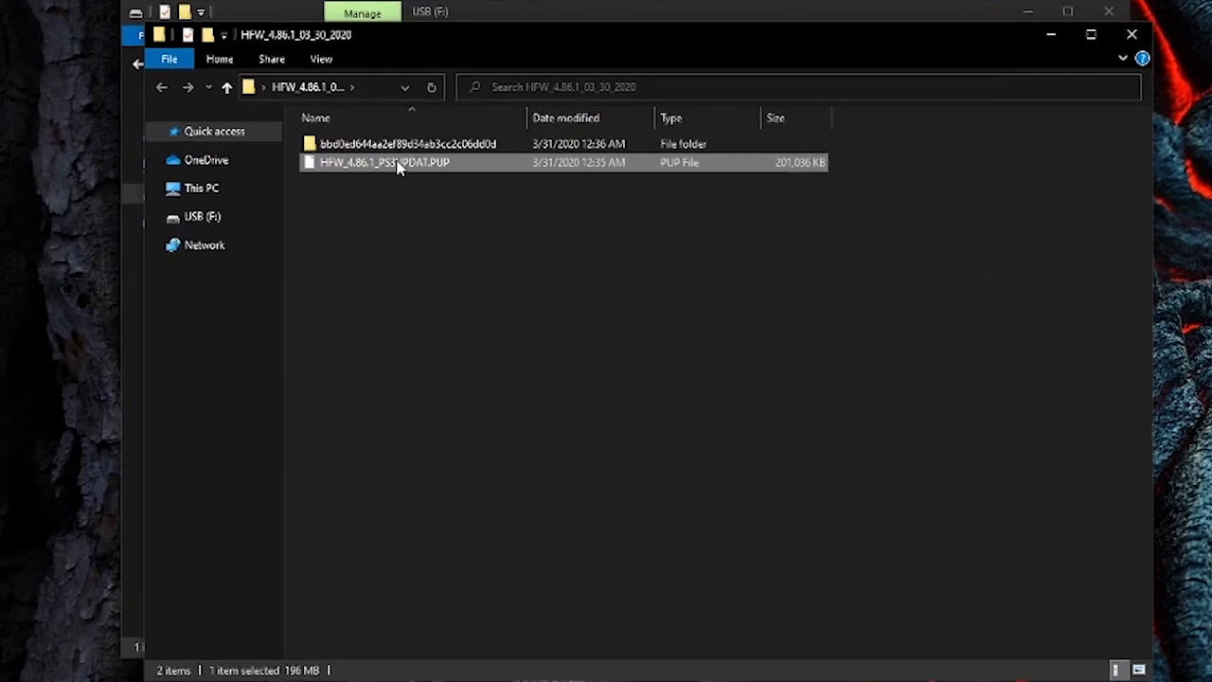
left_click_drag(422, 180, 398, 194)
left_click_drag(325, 159, 351, 144)
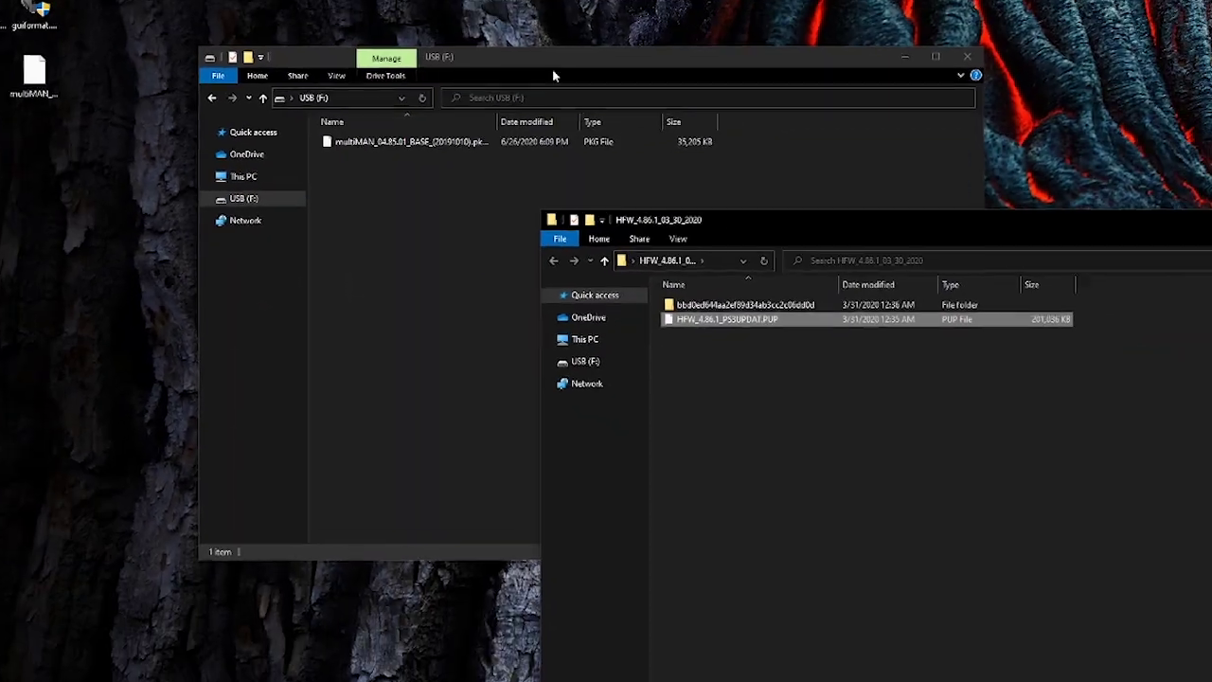
left_click_drag(552, 68, 404, 35)
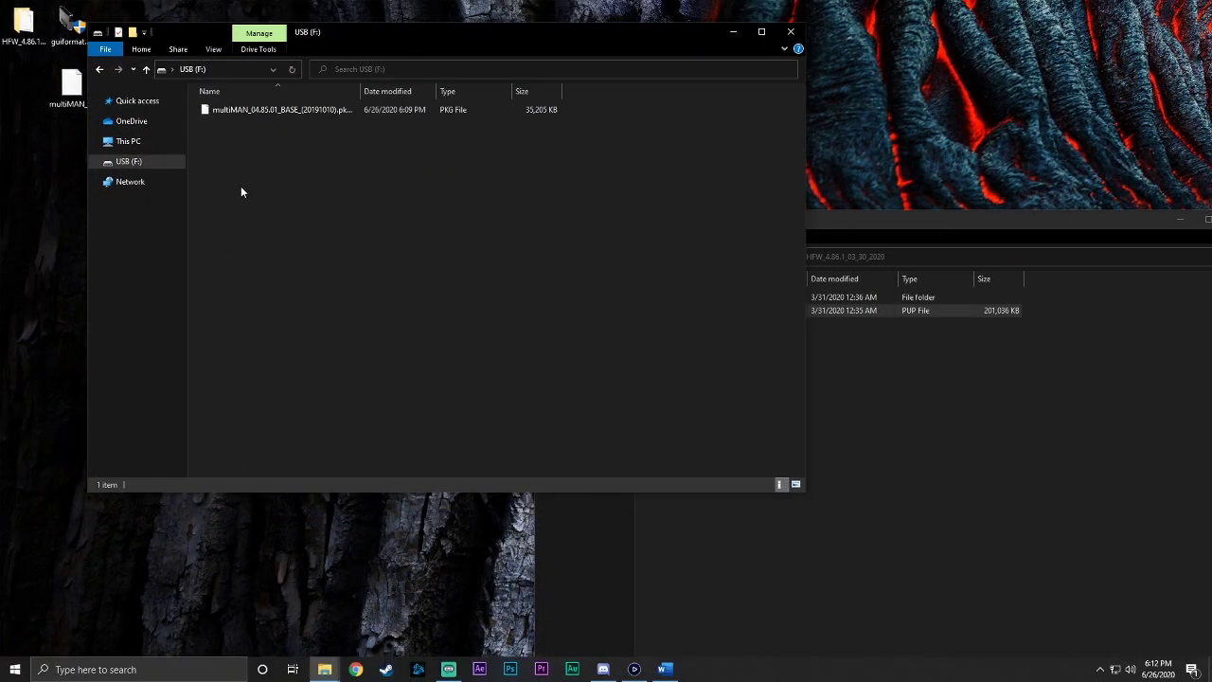
Step: Create a new folder on the USB (F:) drive
right_click(235, 134)
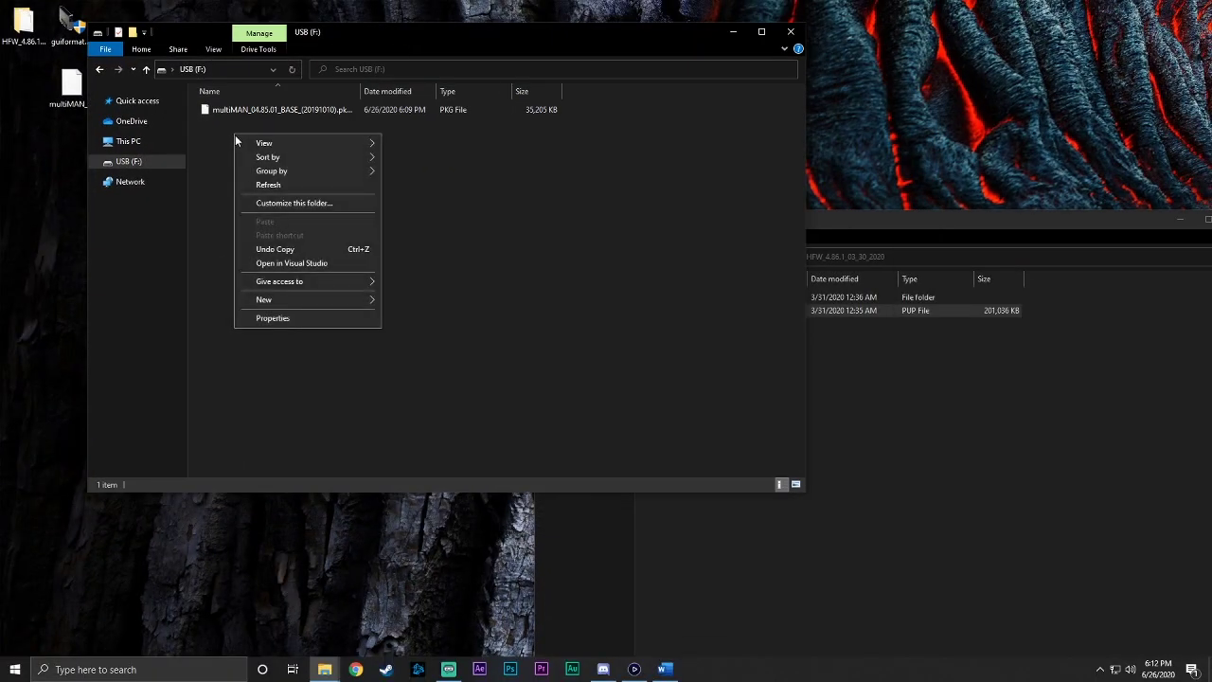
mouse_move(363, 299)
left_click(425, 302)
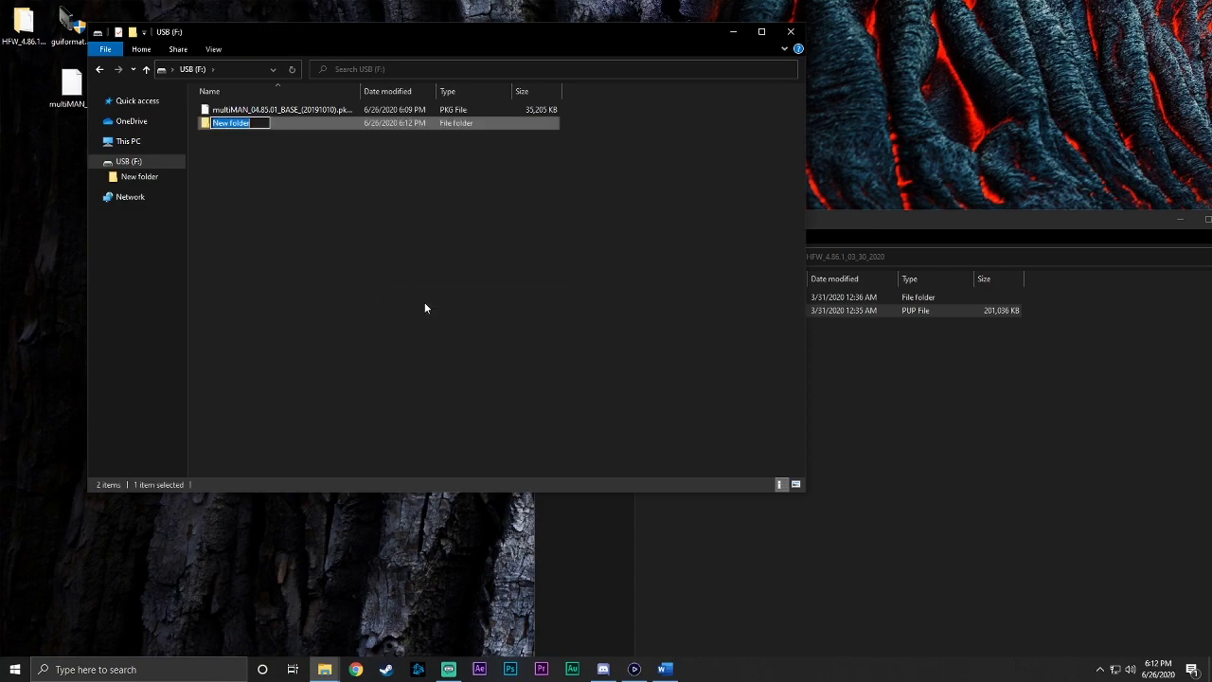
Step: Name the new folder PS3 and open it
type("PS3")
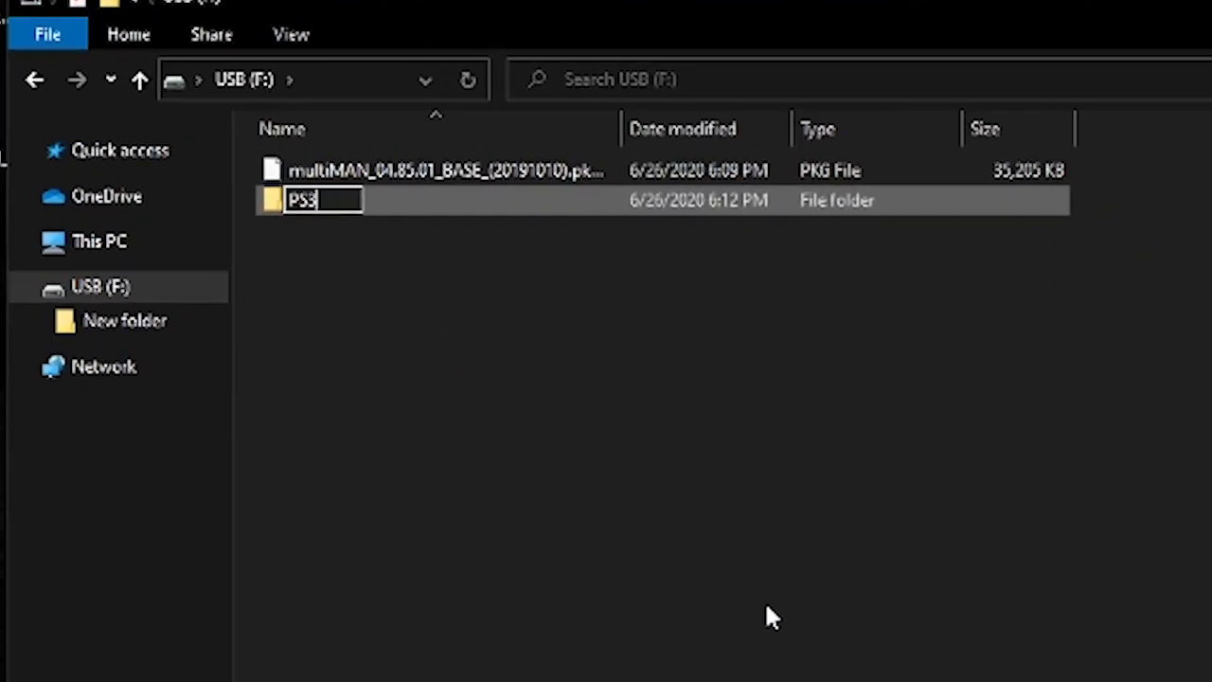
key("Return")
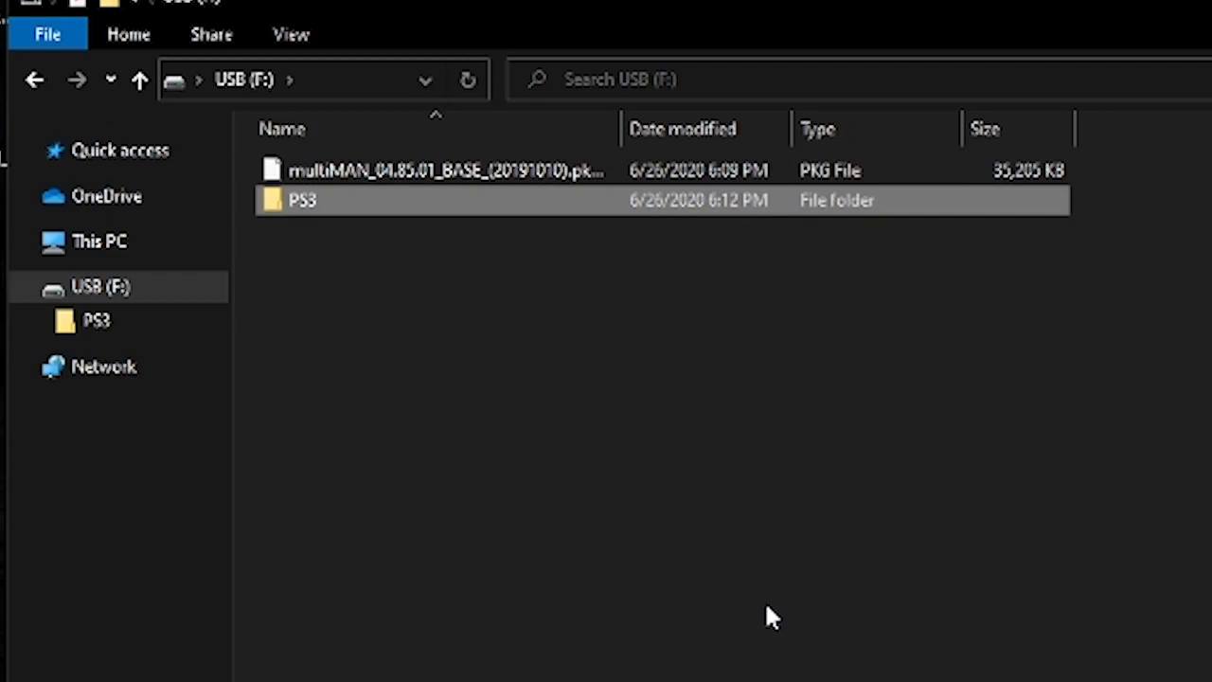
double_click(294, 203)
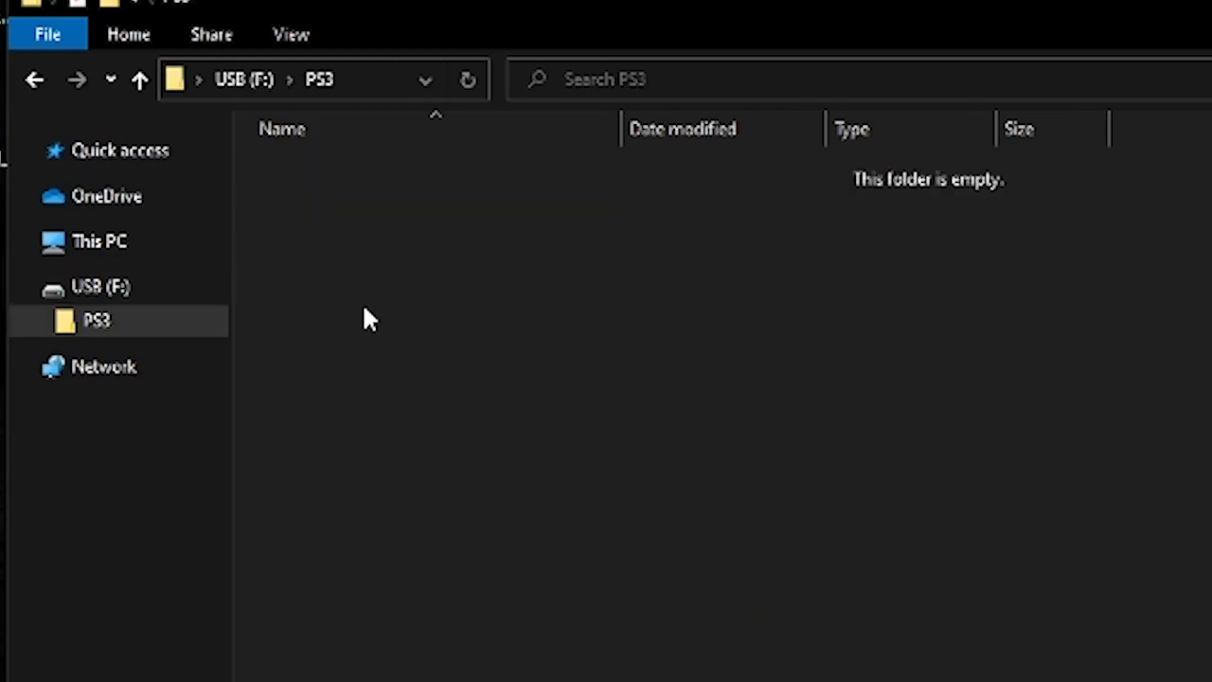
Step: Create an UPDATE folder inside PS3 and copy HFW_4.86.1_PS3UPDAT.PUP into it
right_click(409, 233)
mouse_move(644, 600)
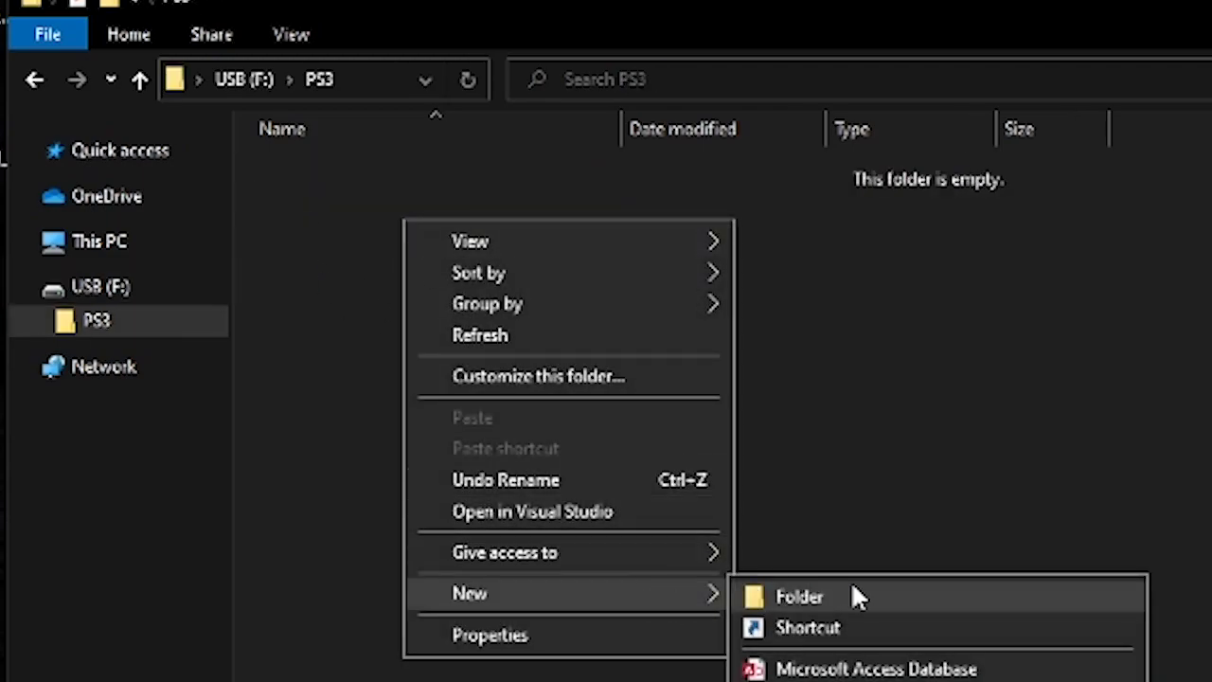
left_click(855, 596)
type("UP")
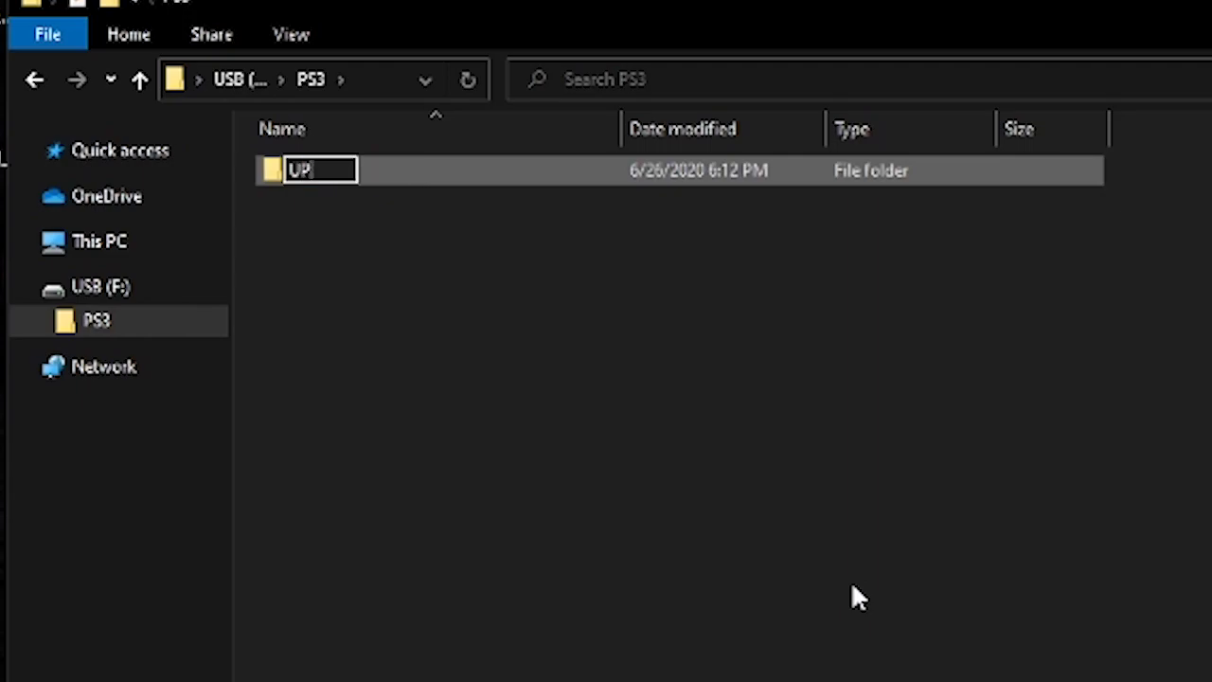
type("DATE")
key("Return")
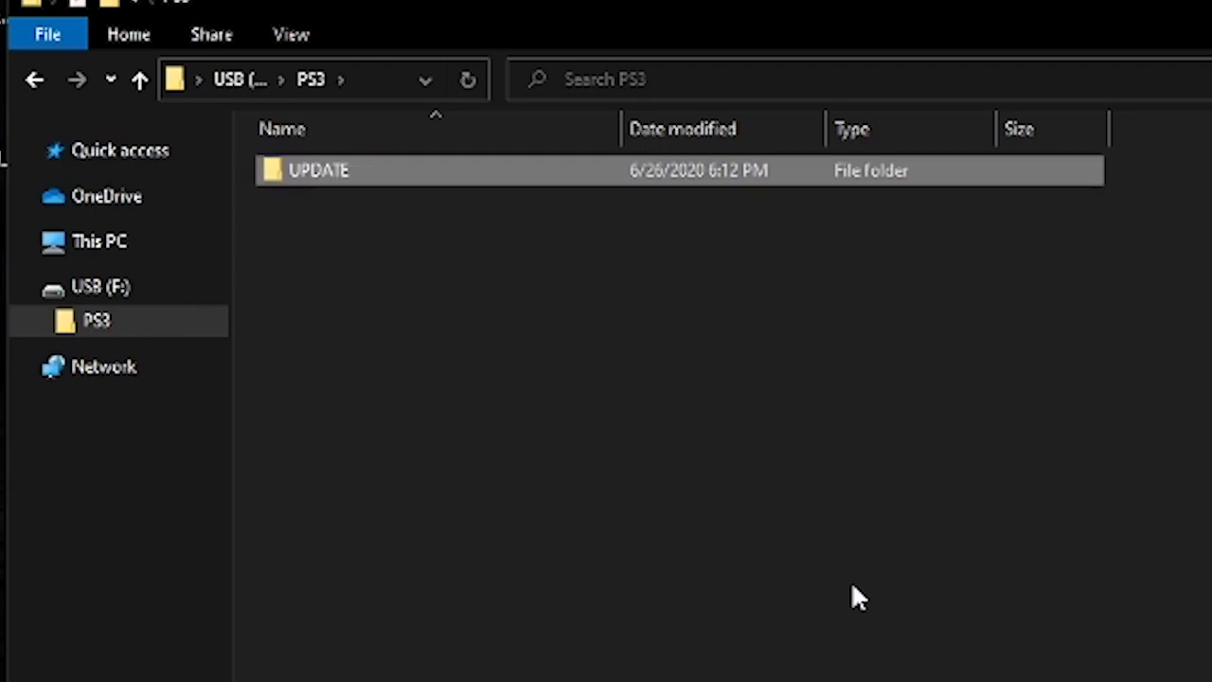
double_click(347, 175)
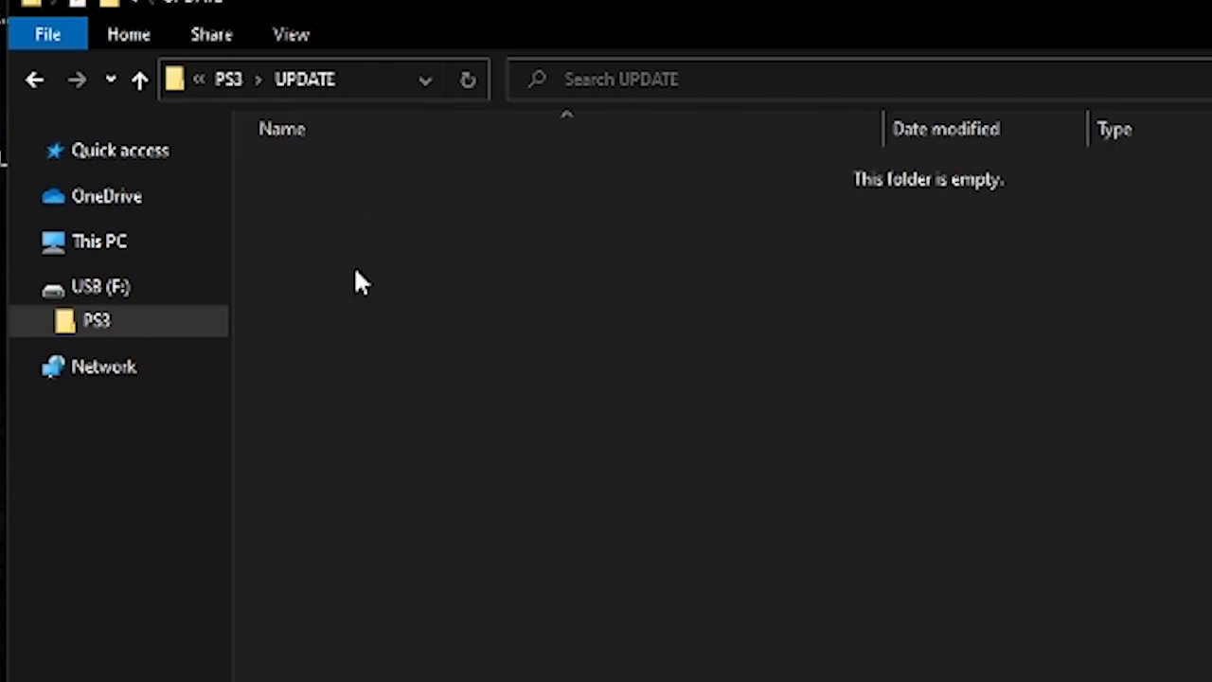
left_click_drag(1202, 606, 707, 583)
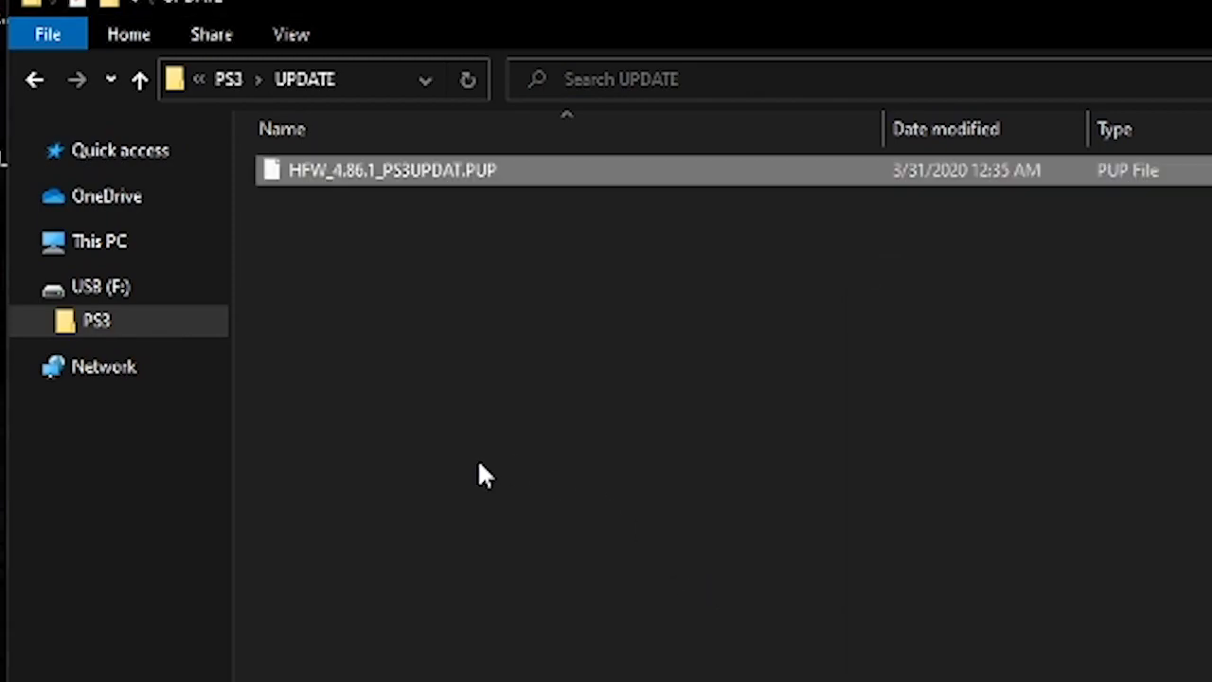
Step: Rename HFW_4.86.1_PS3UPDAT.PUP to PS3UPDAT.PUP by removing the HFW_4.86.1_ prefix
left_click(375, 170)
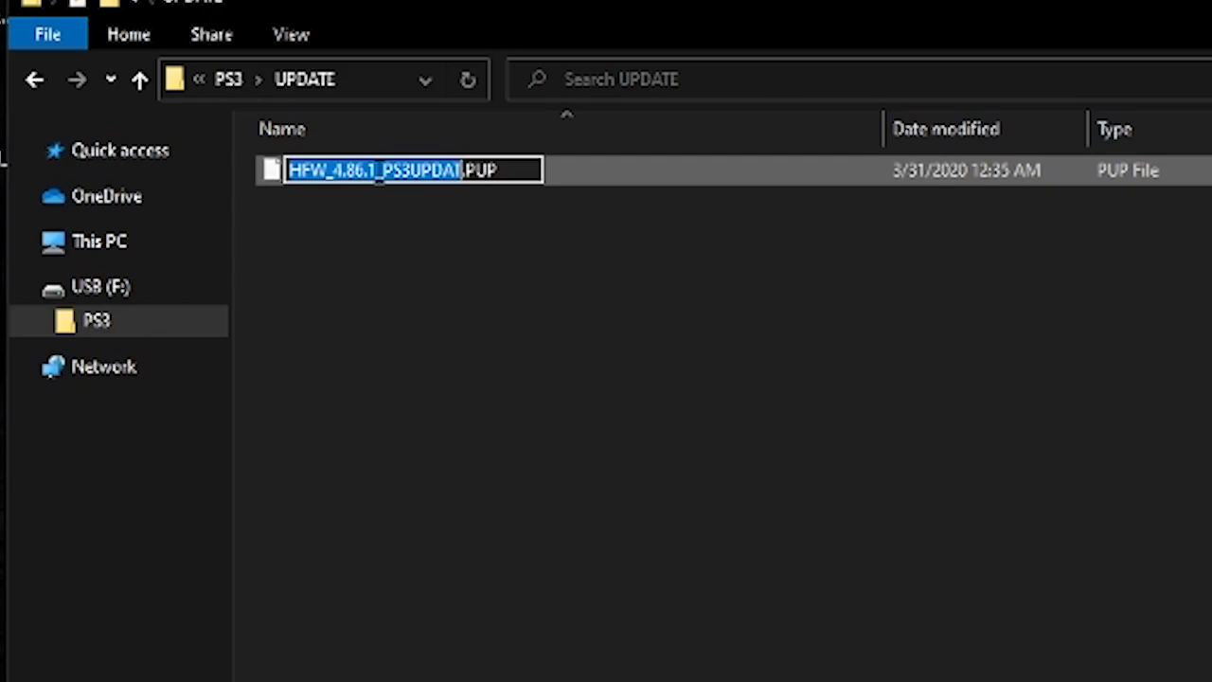
left_click(383, 170)
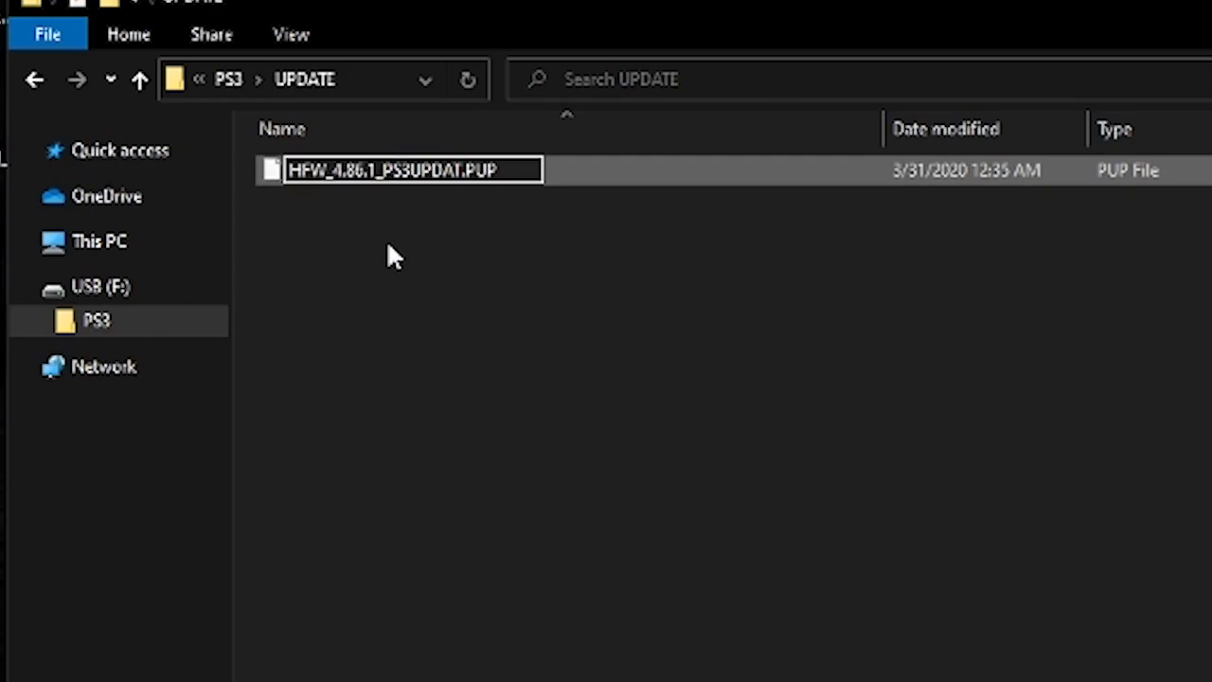
key("BackSpace")
key("BackSpace")
key("BackSpace")
key("BackSpace")
key("BackSpace")
key("BackSpace")
key("BackSpace")
key("BackSpace")
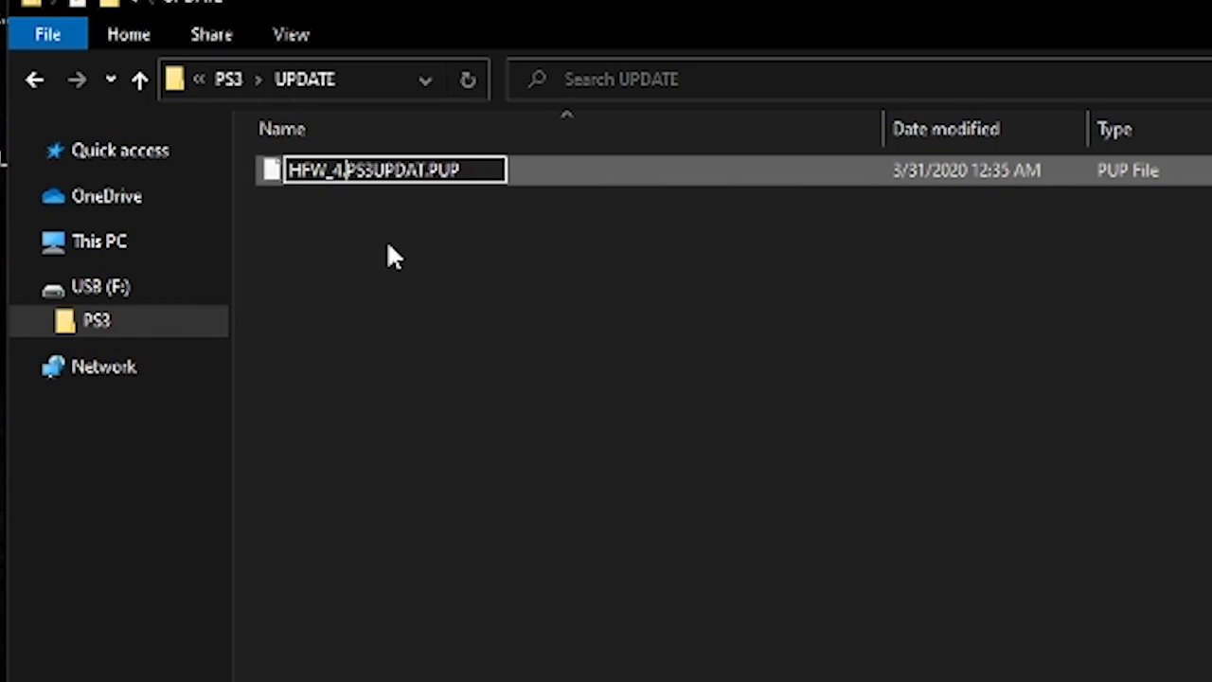
key("BackSpace")
key("BackSpace")
key("BackSpace")
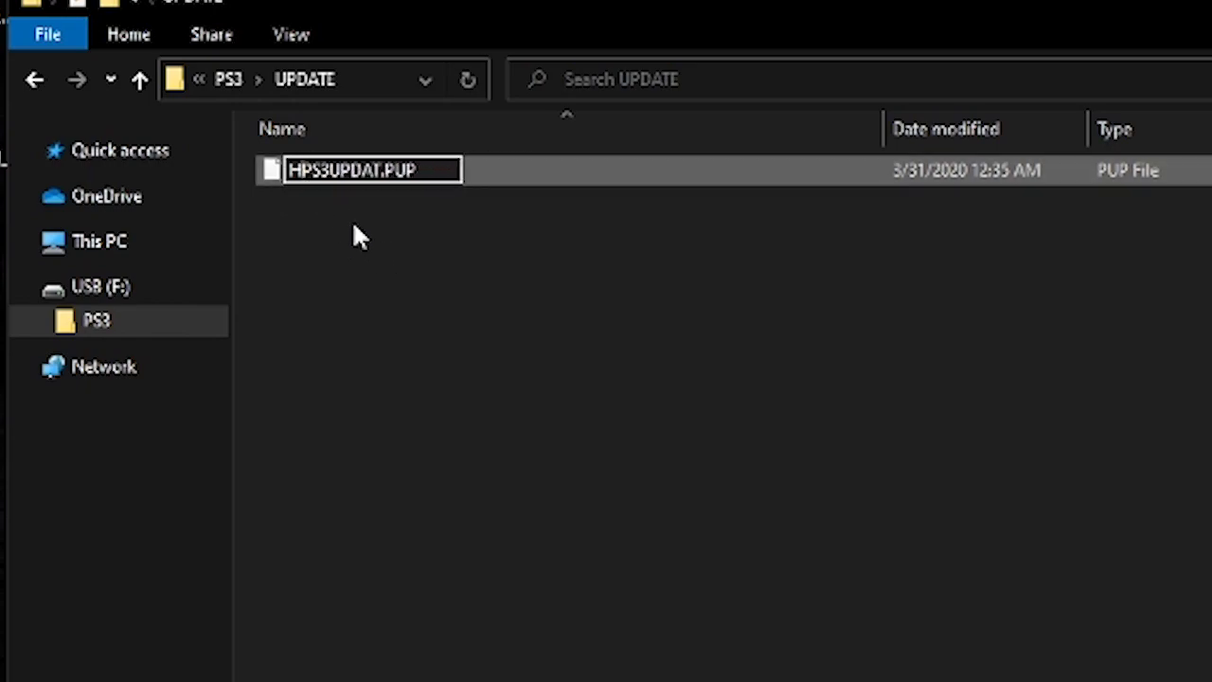
left_click(355, 224)
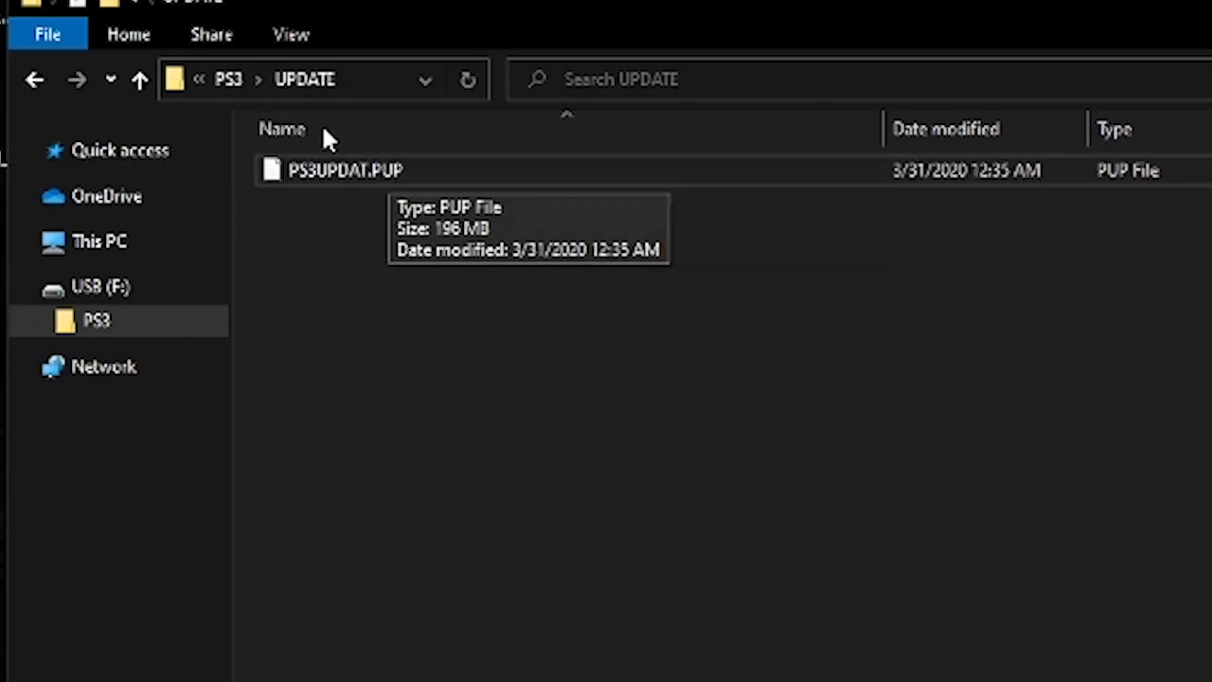
left_click(292, 35)
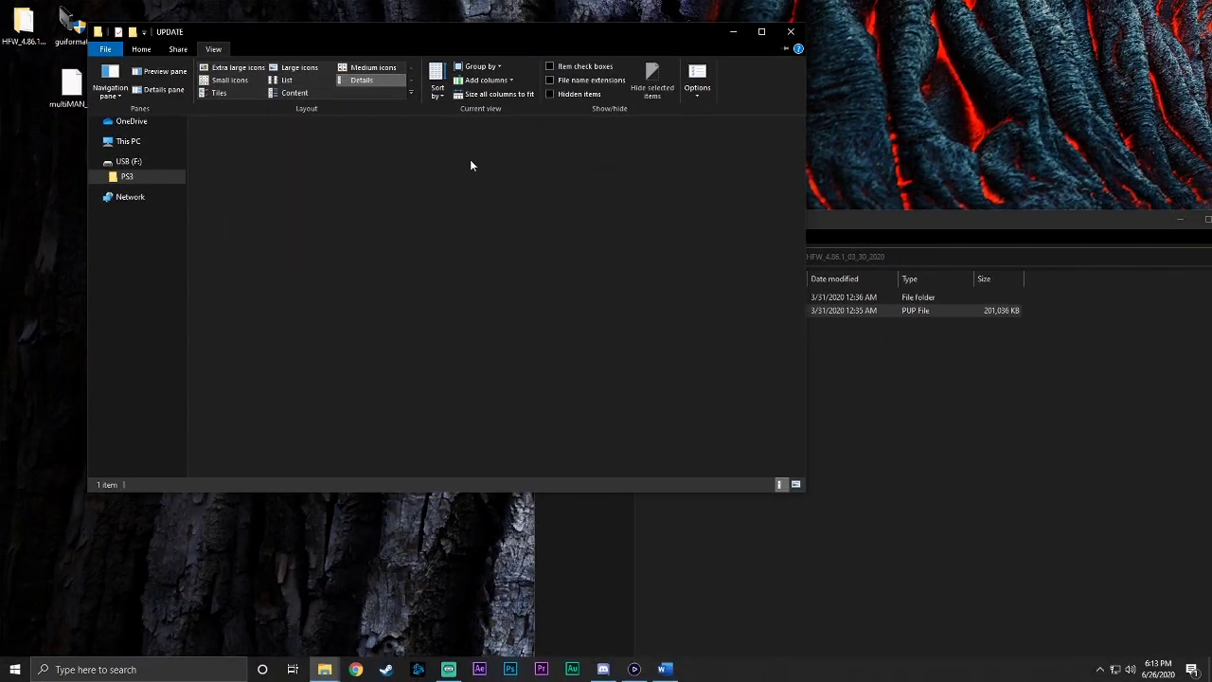
Step: Dismiss the folder layout options and go back to the USB (F:) drive root
left_click(470, 159)
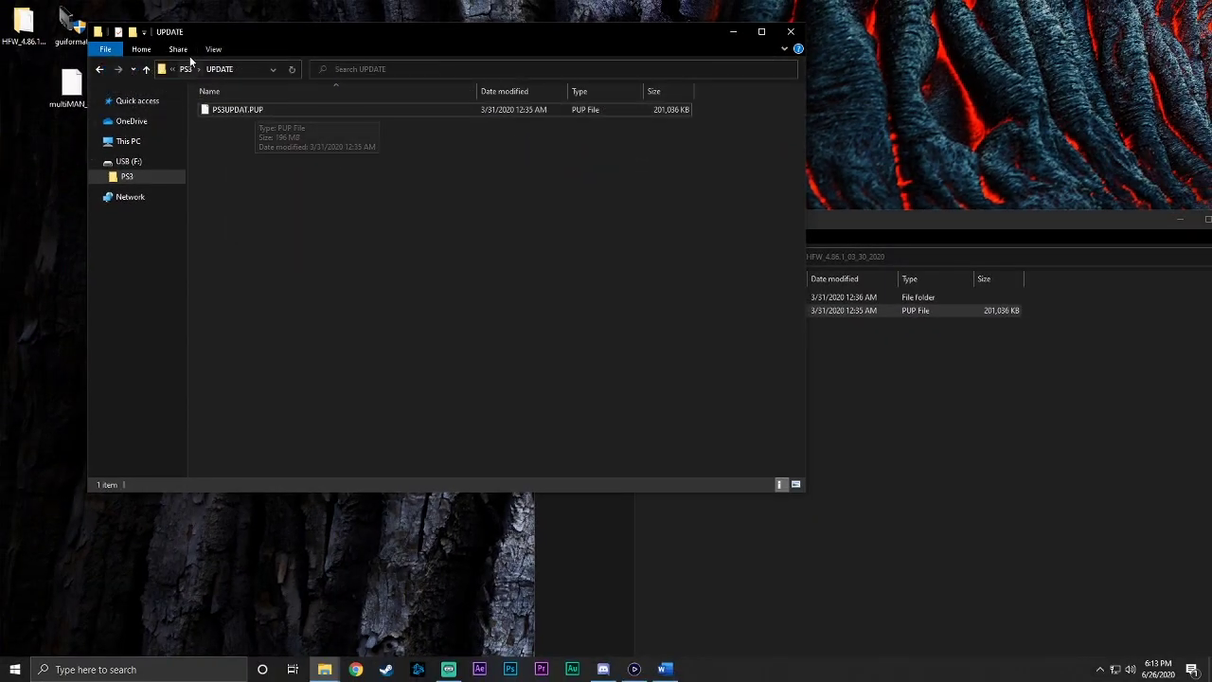
key("alt+Left")
left_click(100, 69)
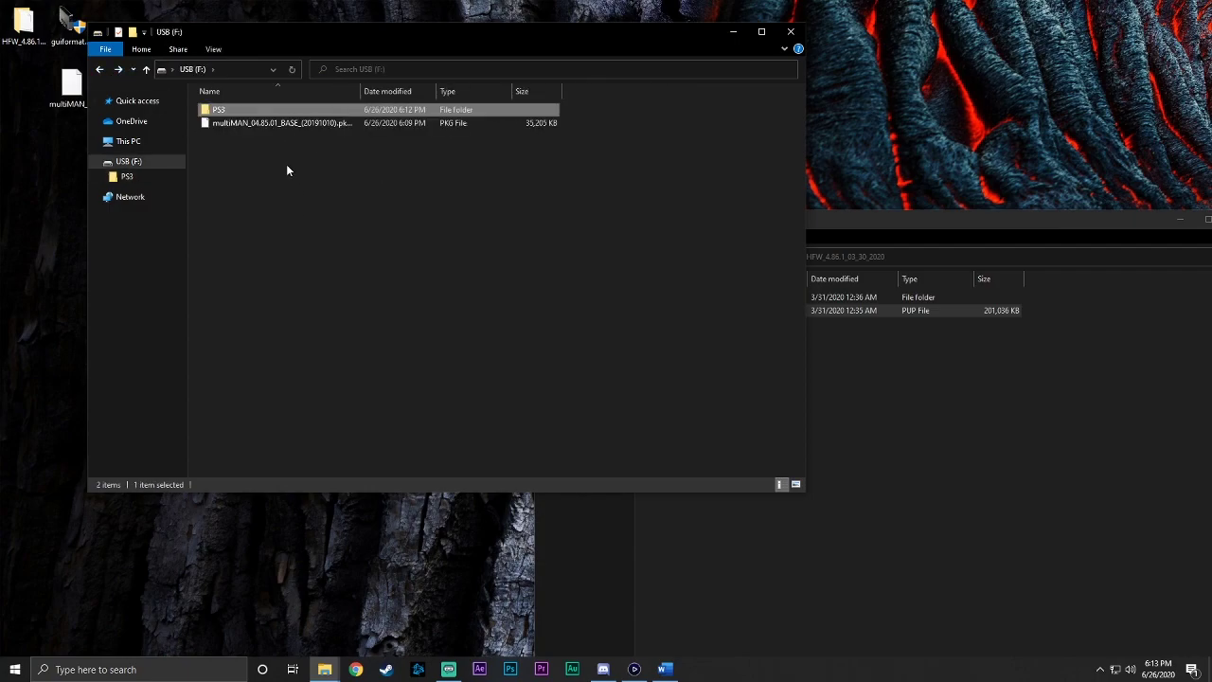
Step: Close the USB drive and HFW firmware File Explorer windows, leaving the desktop
left_click_drag(321, 42, 441, 109)
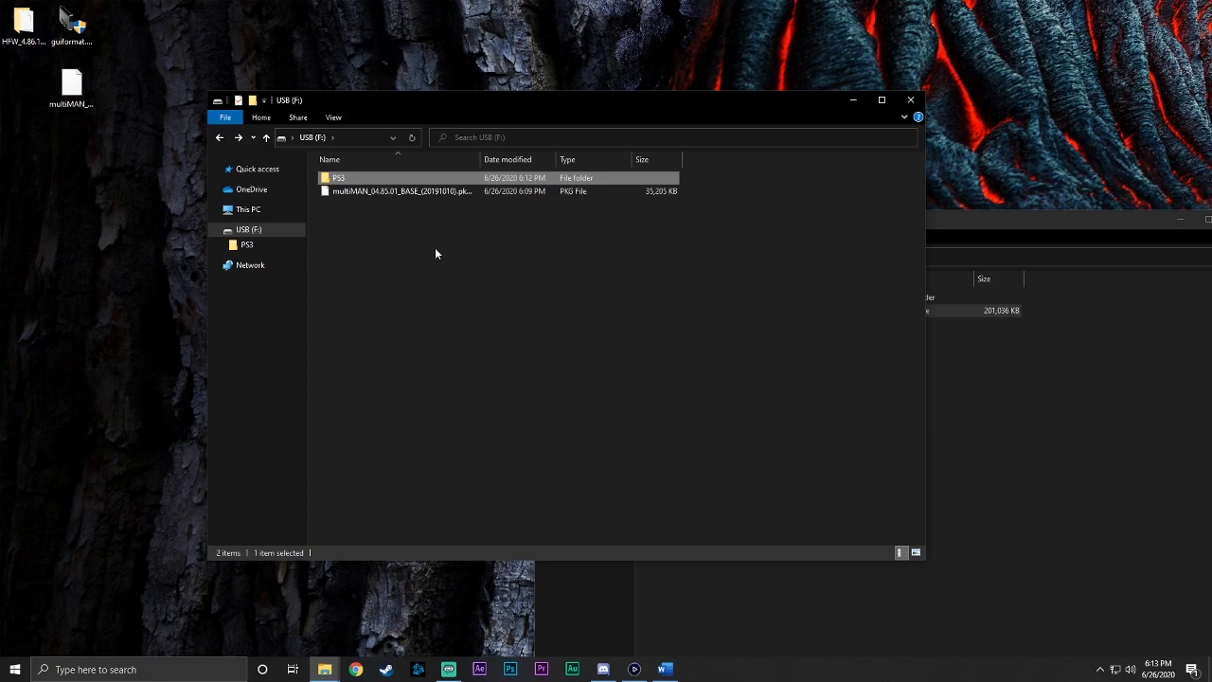
left_click(911, 99)
left_click_drag(942, 216, 676, 87)
left_click(919, 66)
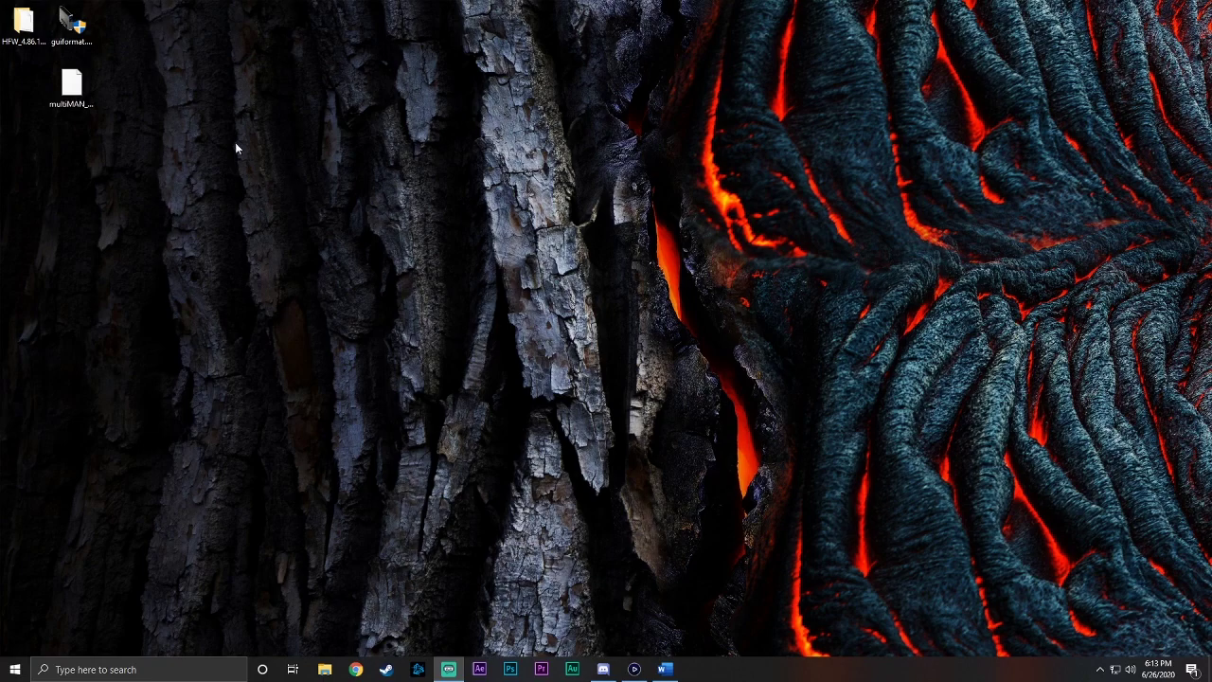
Step: Launch FAT32 Format, move it to the upper left, and keep F:\ as the target drive
double_click(72, 23)
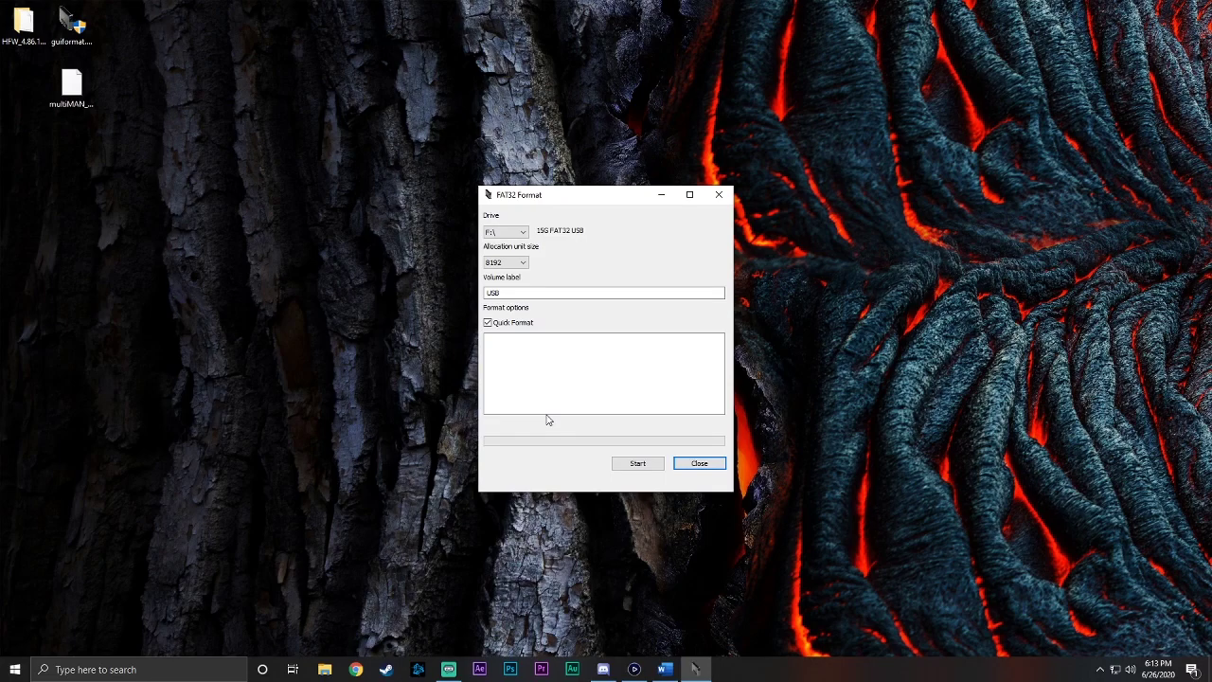
left_click_drag(580, 199, 305, 87)
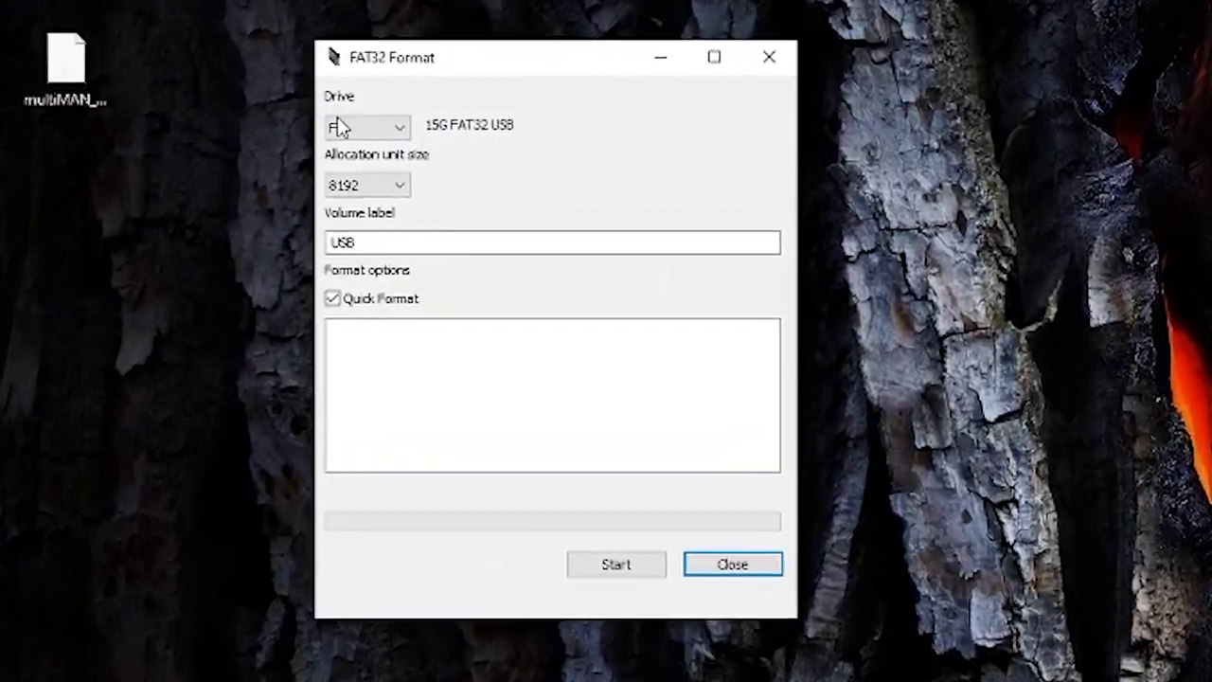
left_click(228, 119)
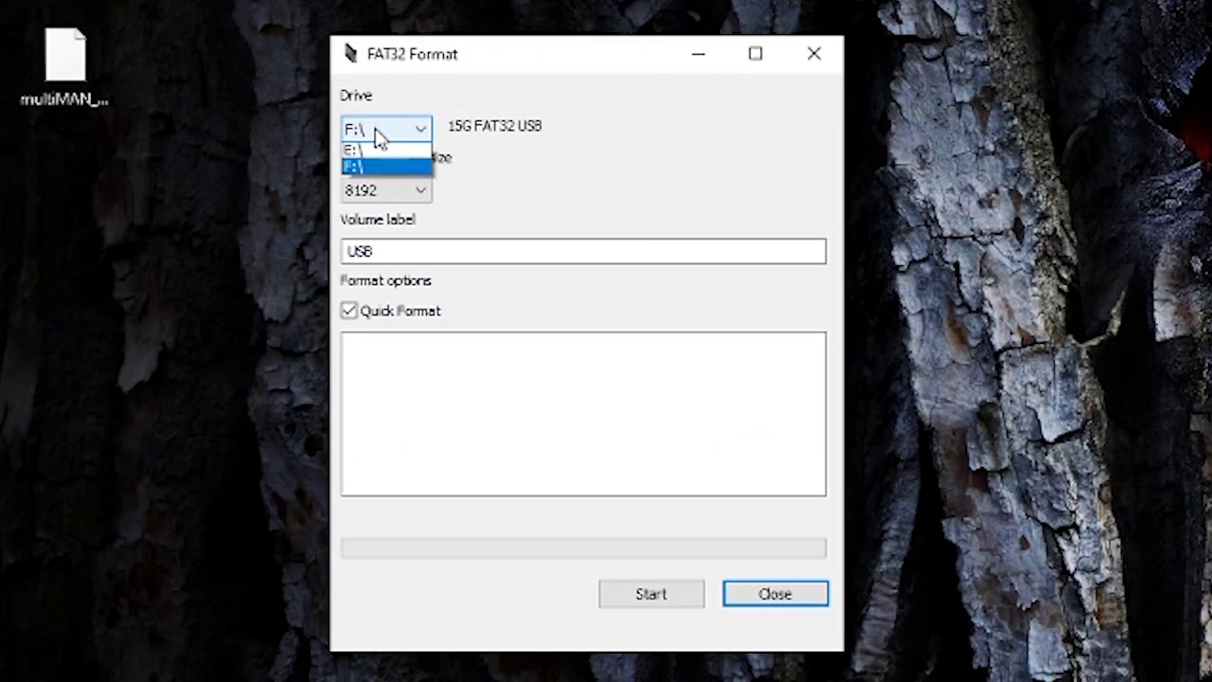
left_click(409, 130)
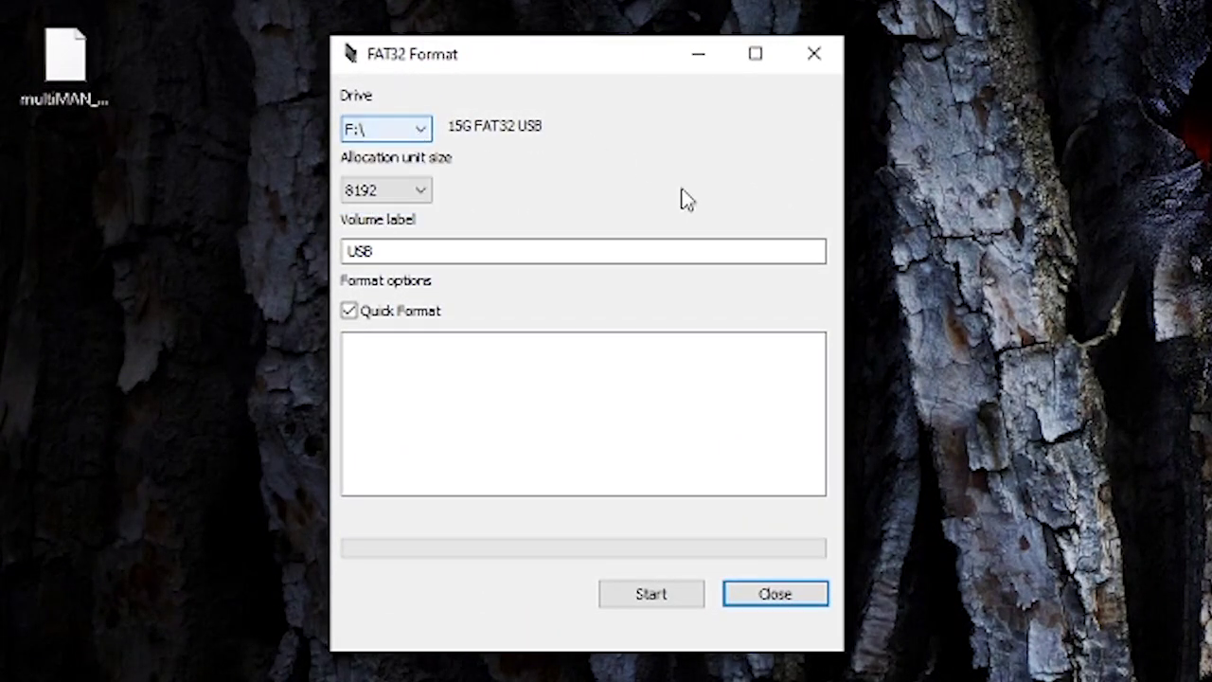
Step: Show This PC in File Explorer beside the formatter, confirming the 14.5 GB USB (F:) drive
key("super+e")
key("super+Right")
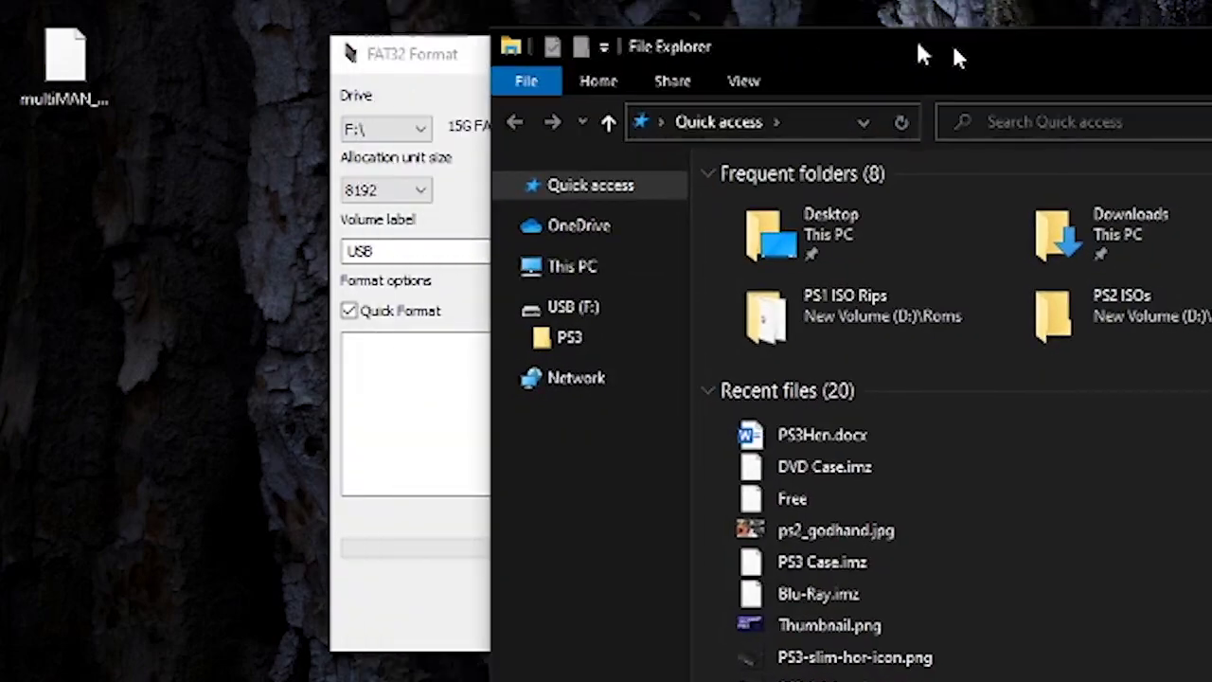
left_click(825, 275)
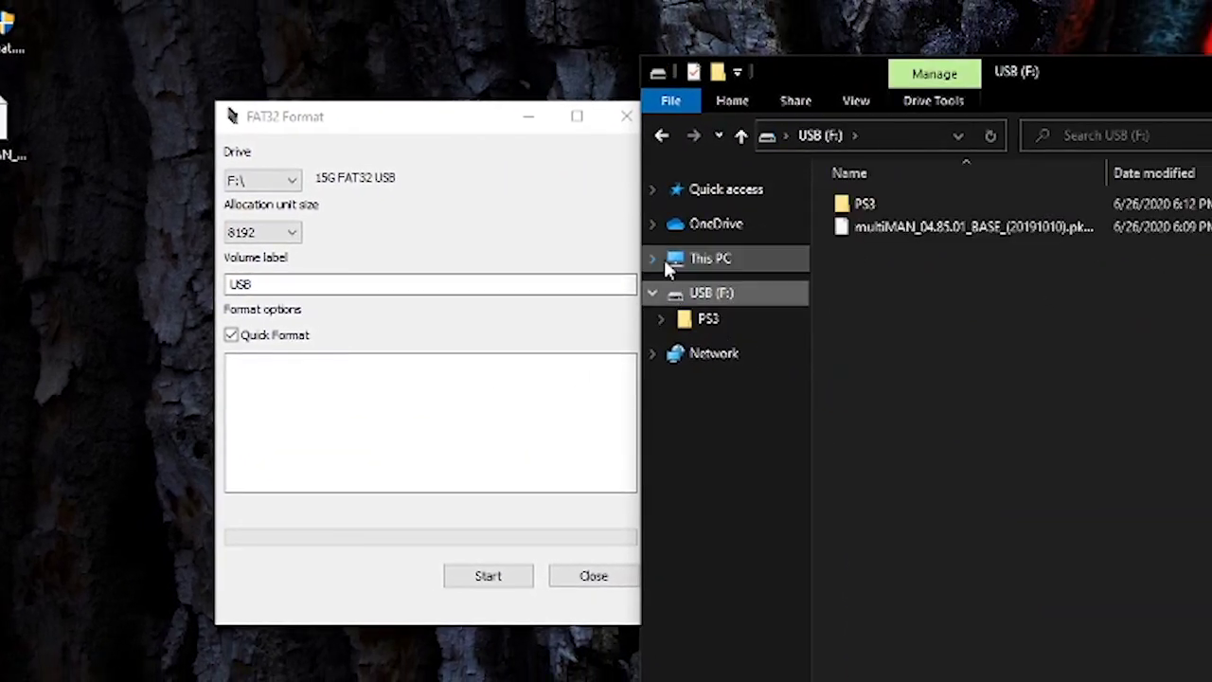
left_click(663, 262)
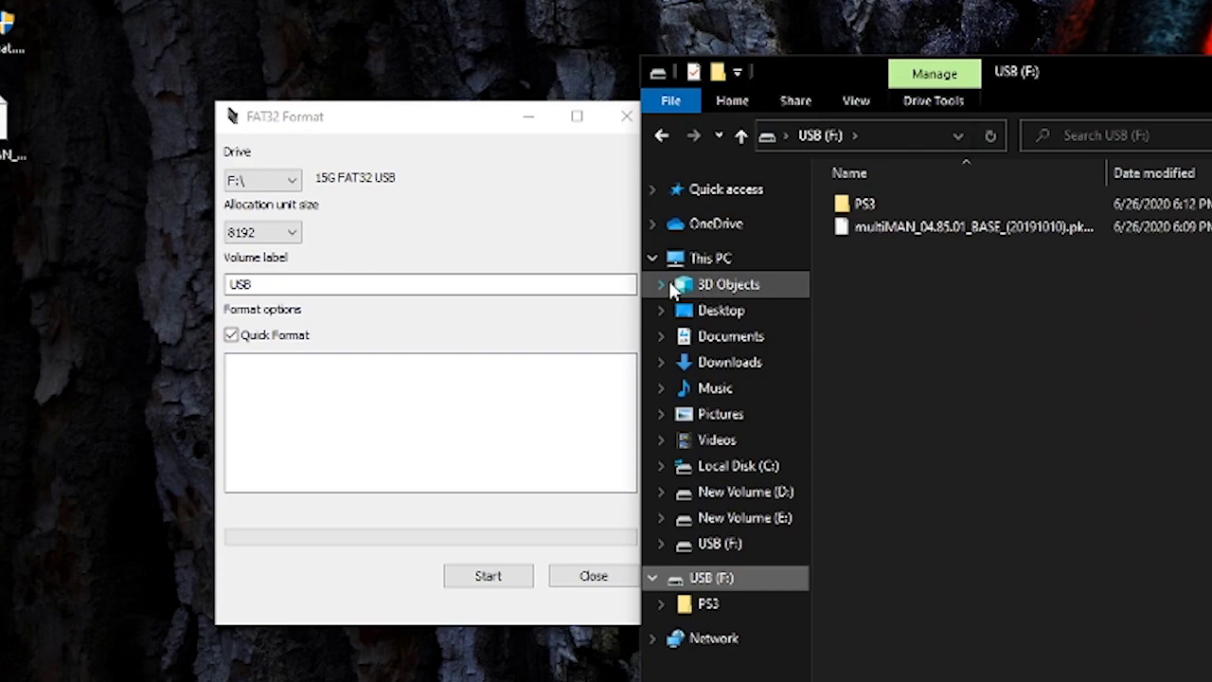
left_click(720, 260)
left_click_drag(1014, 69, 1090, 60)
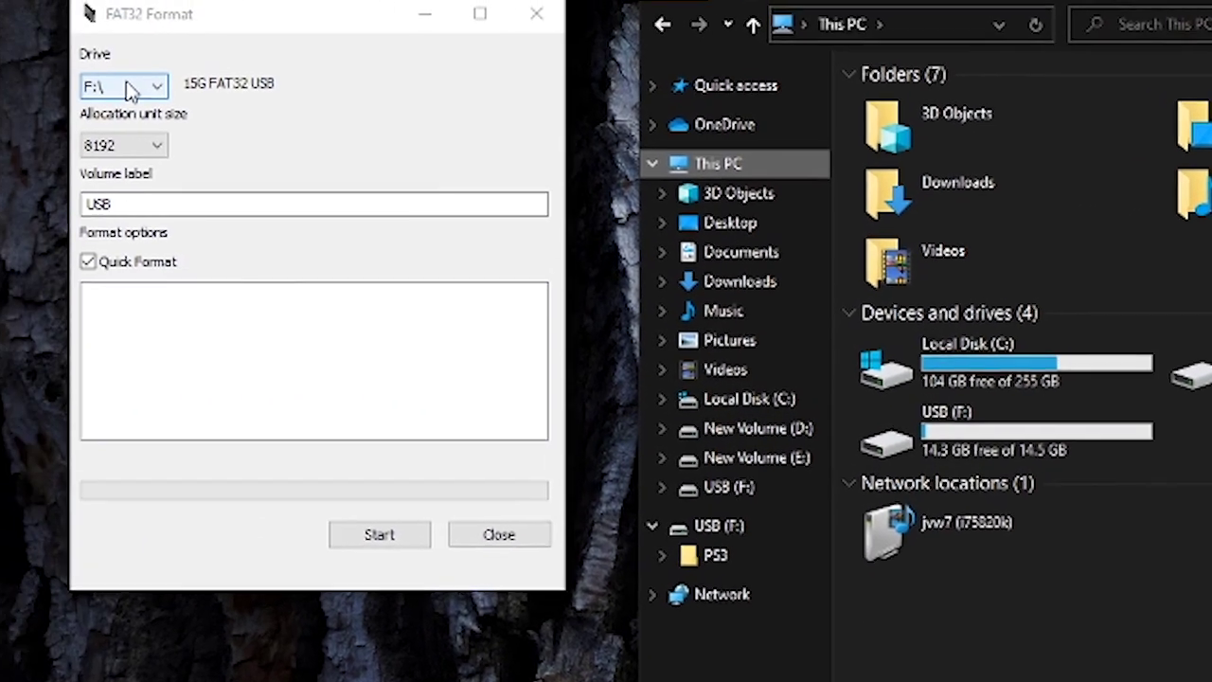
Step: Switch the FAT32 Format drive to C:\ and back to F:\, then close without formatting
left_click(128, 90)
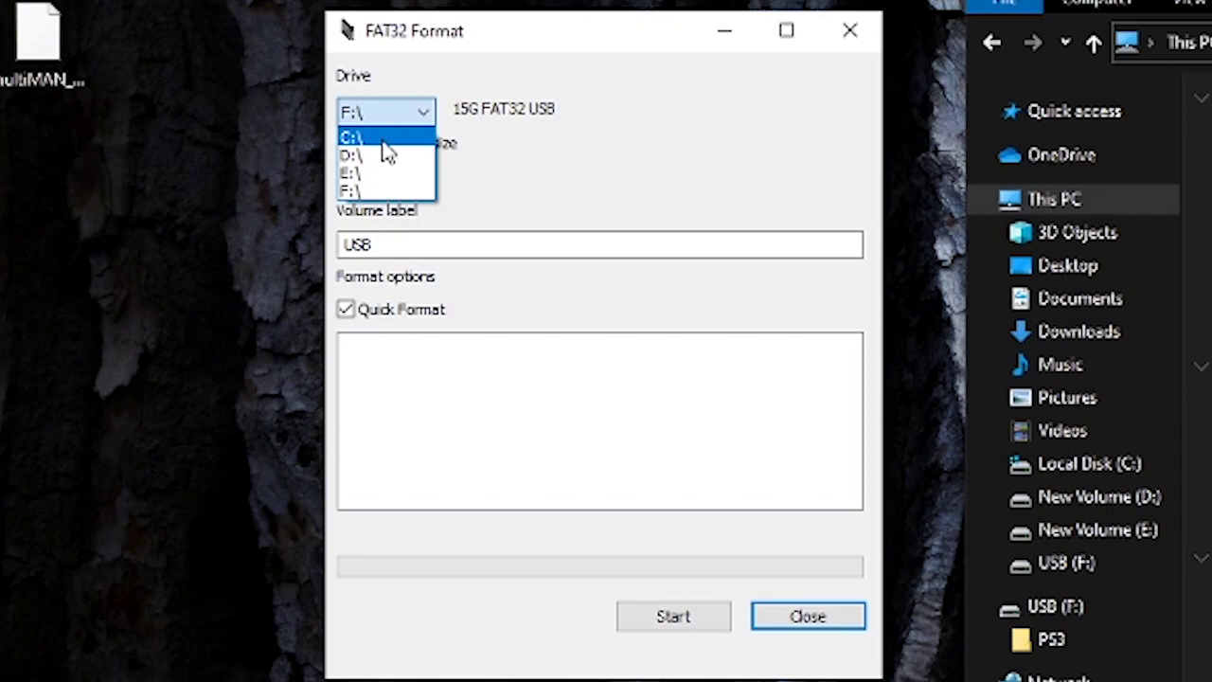
left_click(383, 142)
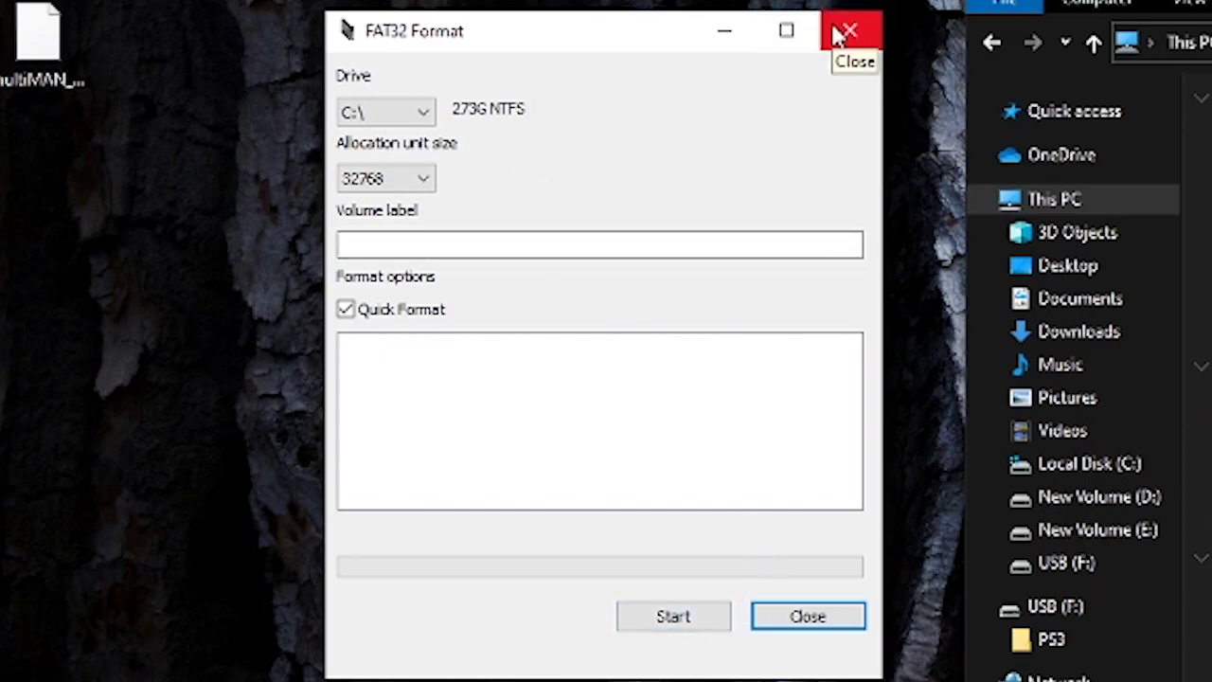
left_click(404, 116)
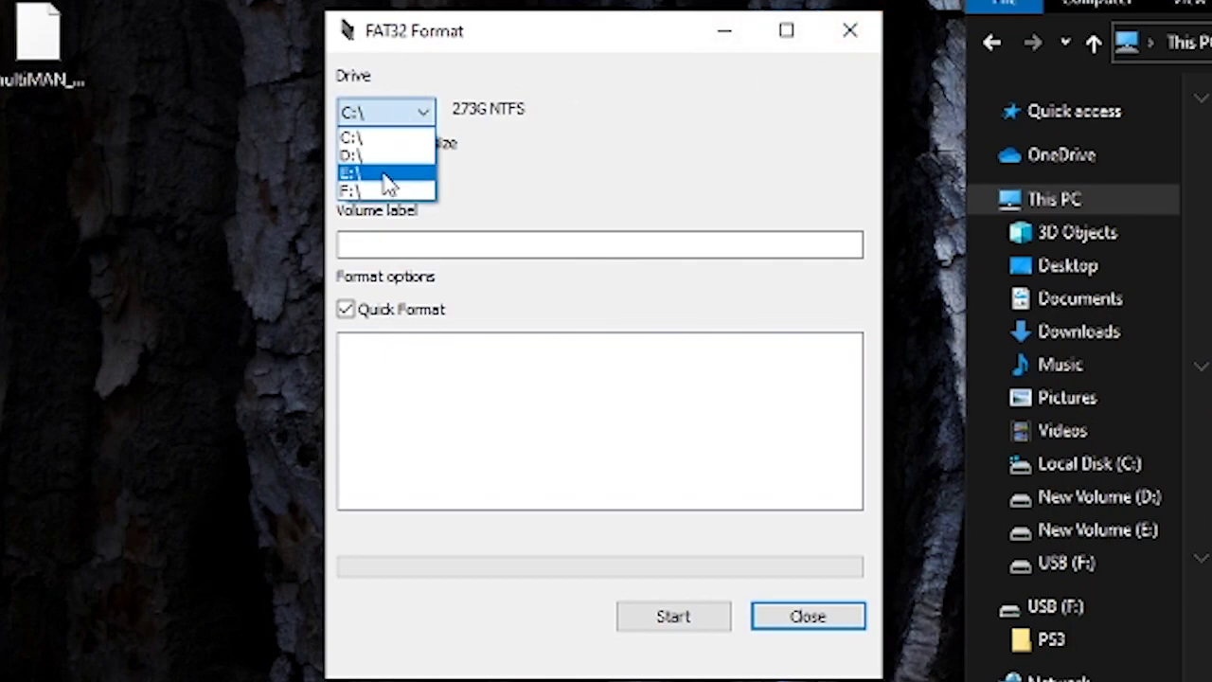
left_click(390, 186)
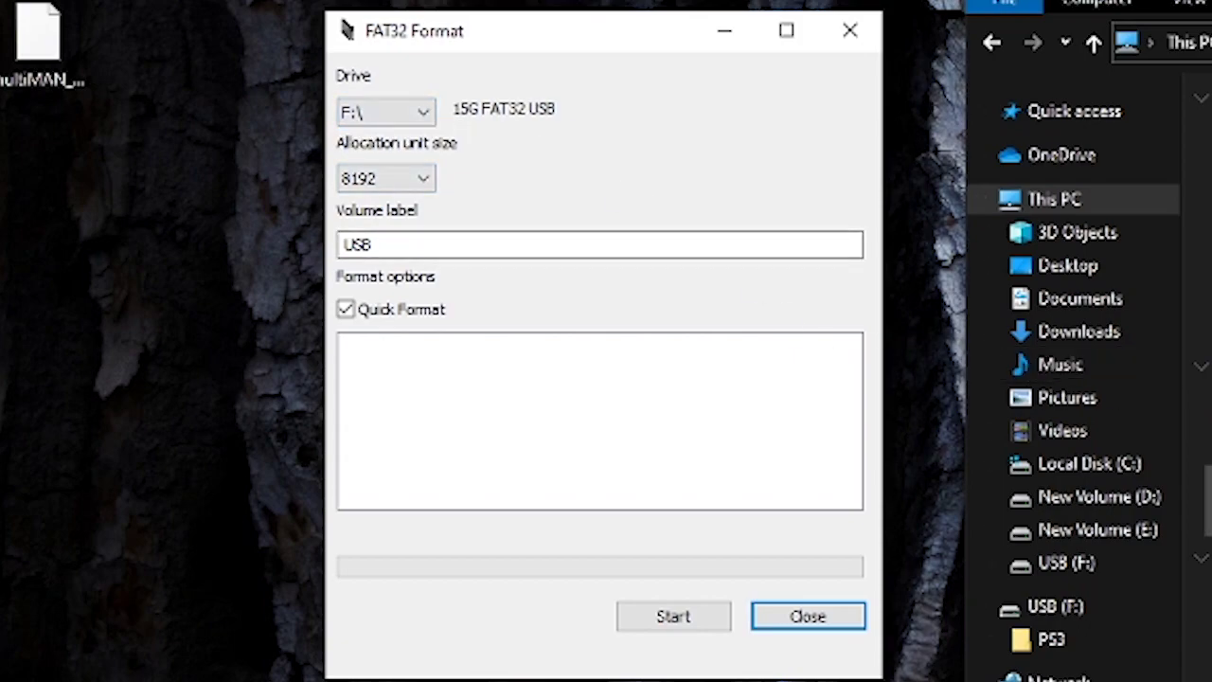
left_click(772, 617)
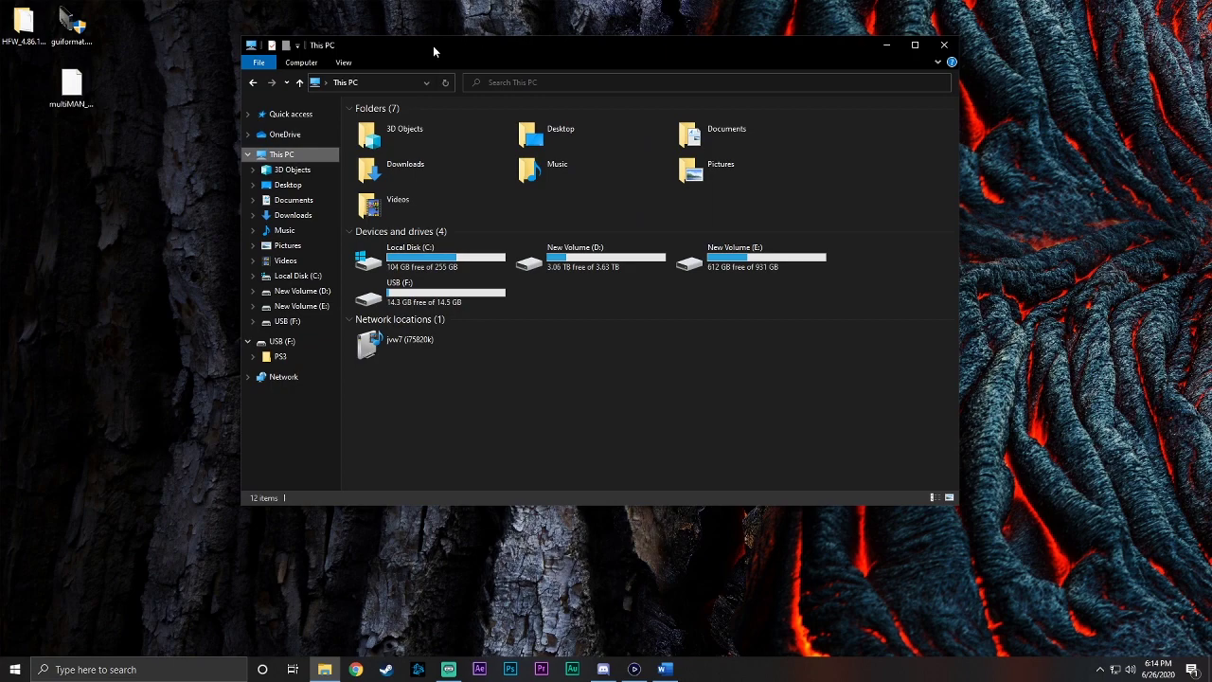
Step: Open USB (F:) and eject it from the File Explorer navigation pane
double_click(432, 298)
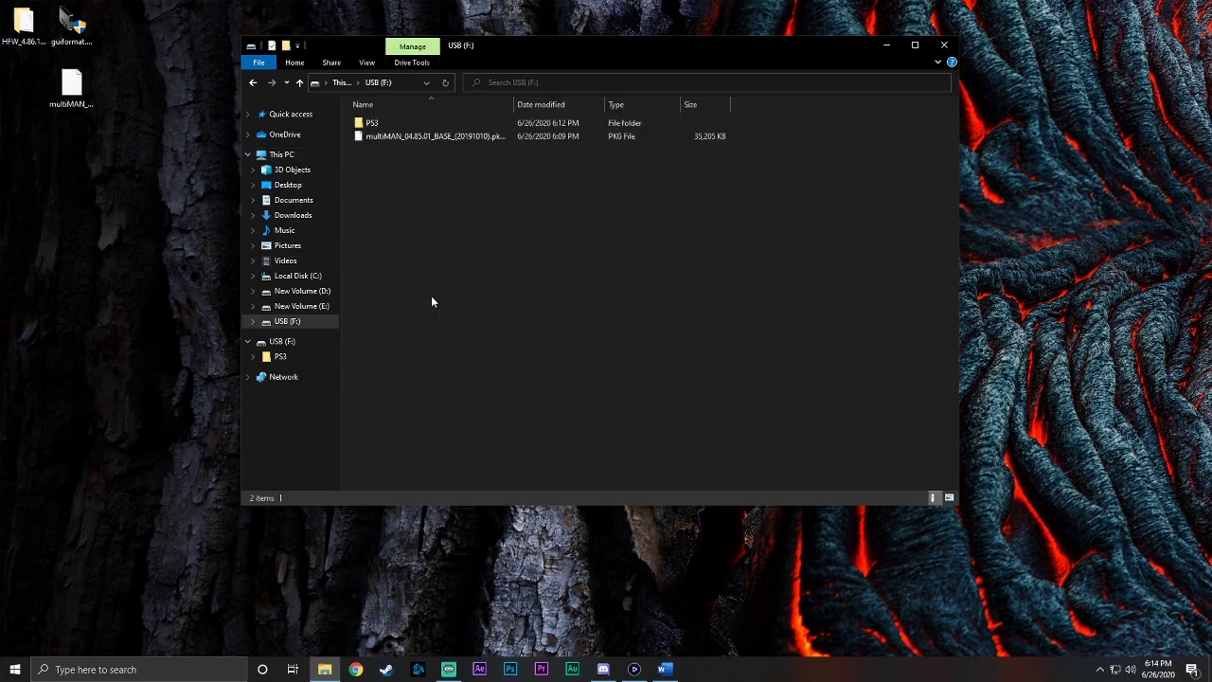
right_click(296, 323)
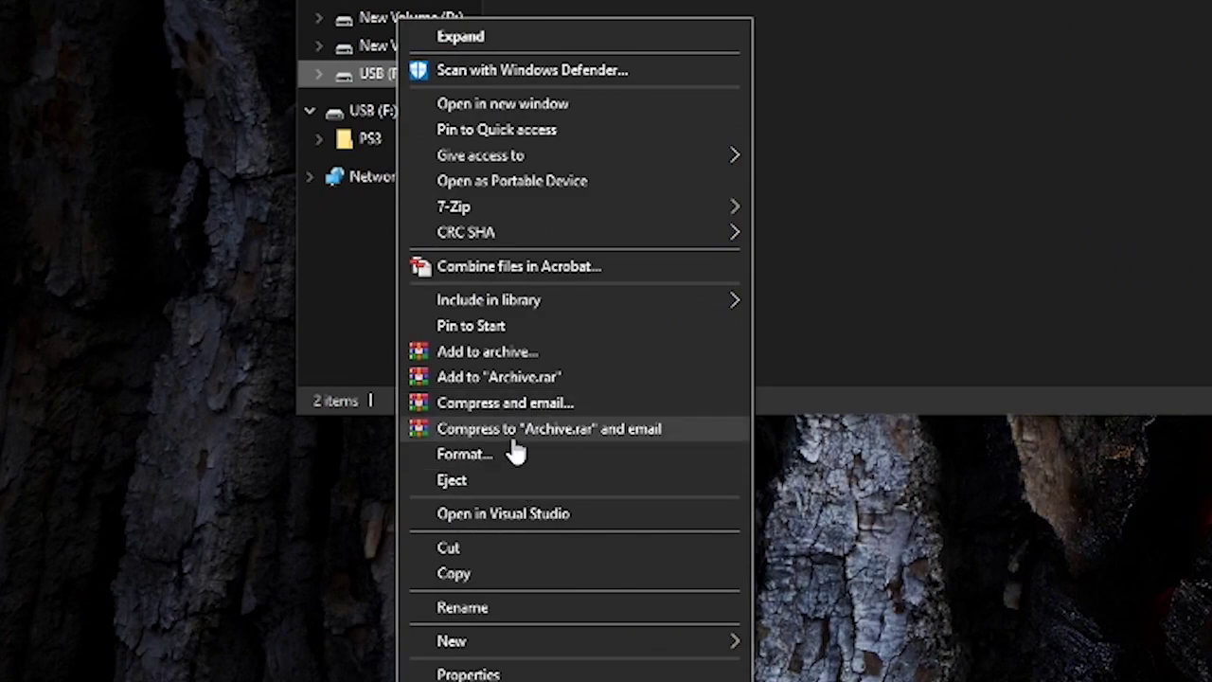
left_click(506, 479)
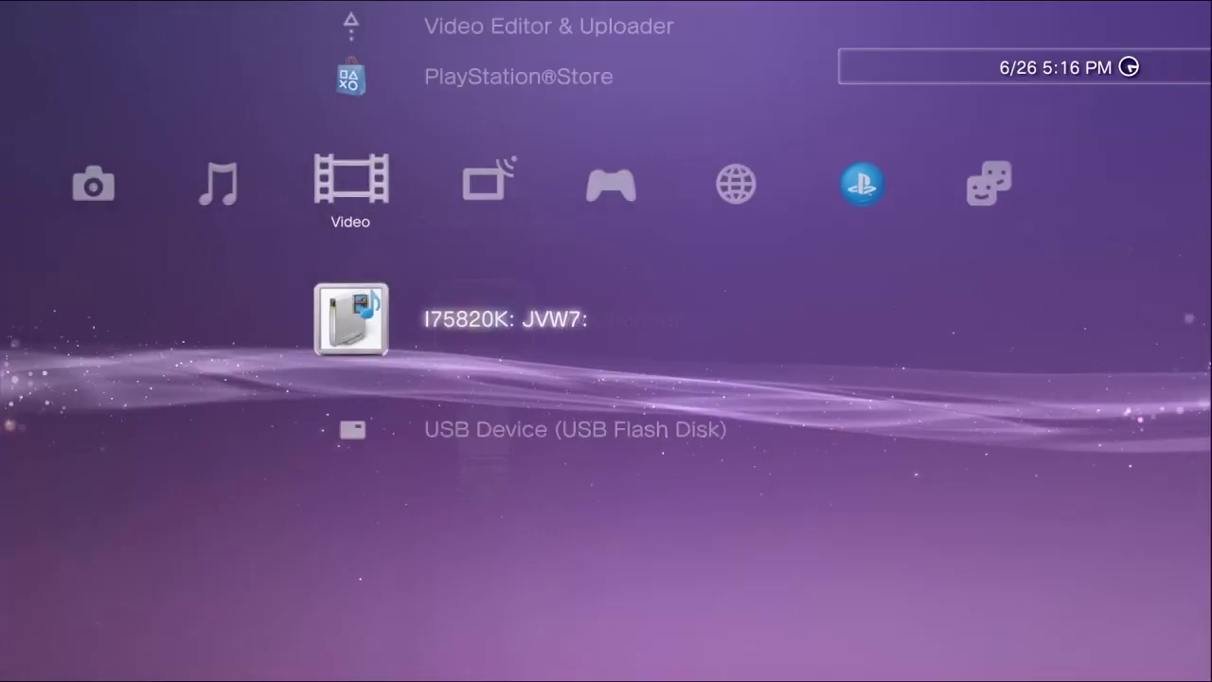
Step: Run Update via Storage Media, dismiss the no-update-data message, and move to Users
key("Down")
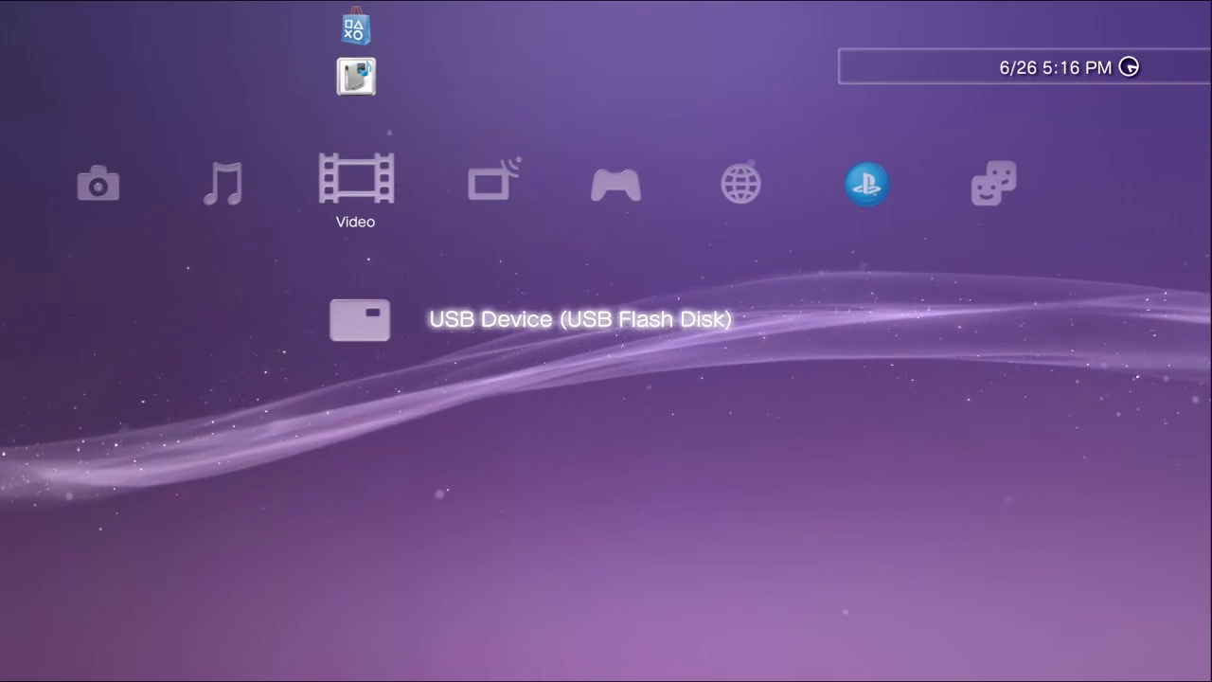
key("Left")
key("Left")
key("Left")
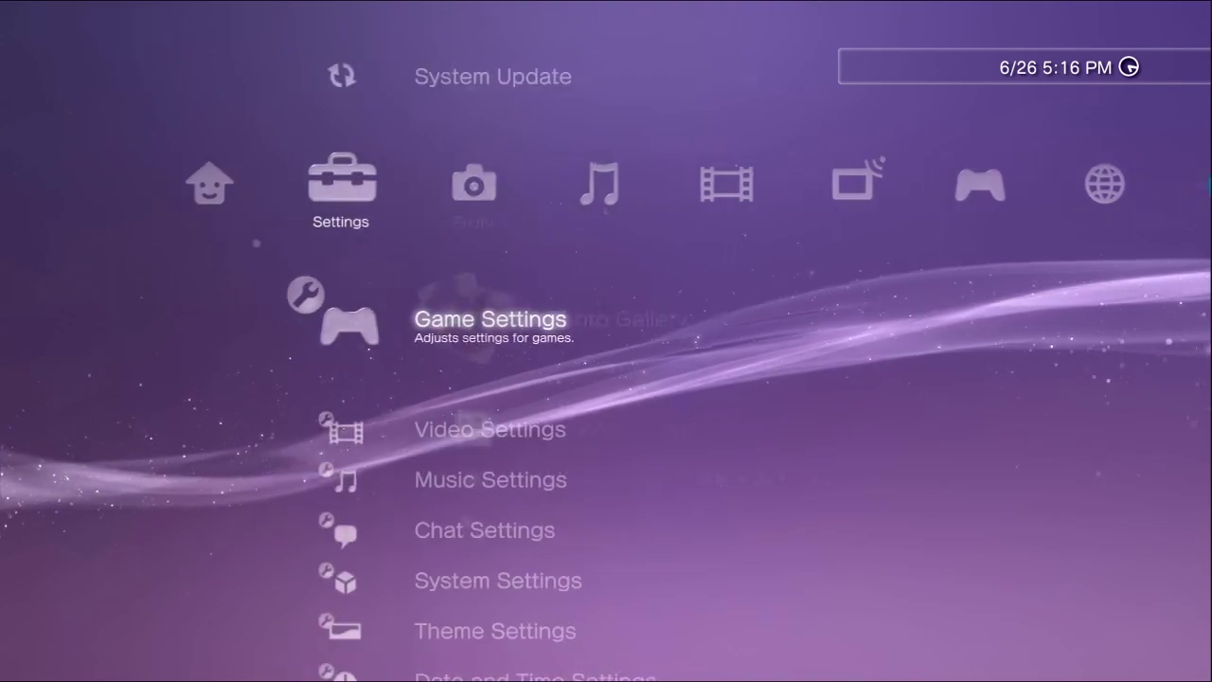
key("Up")
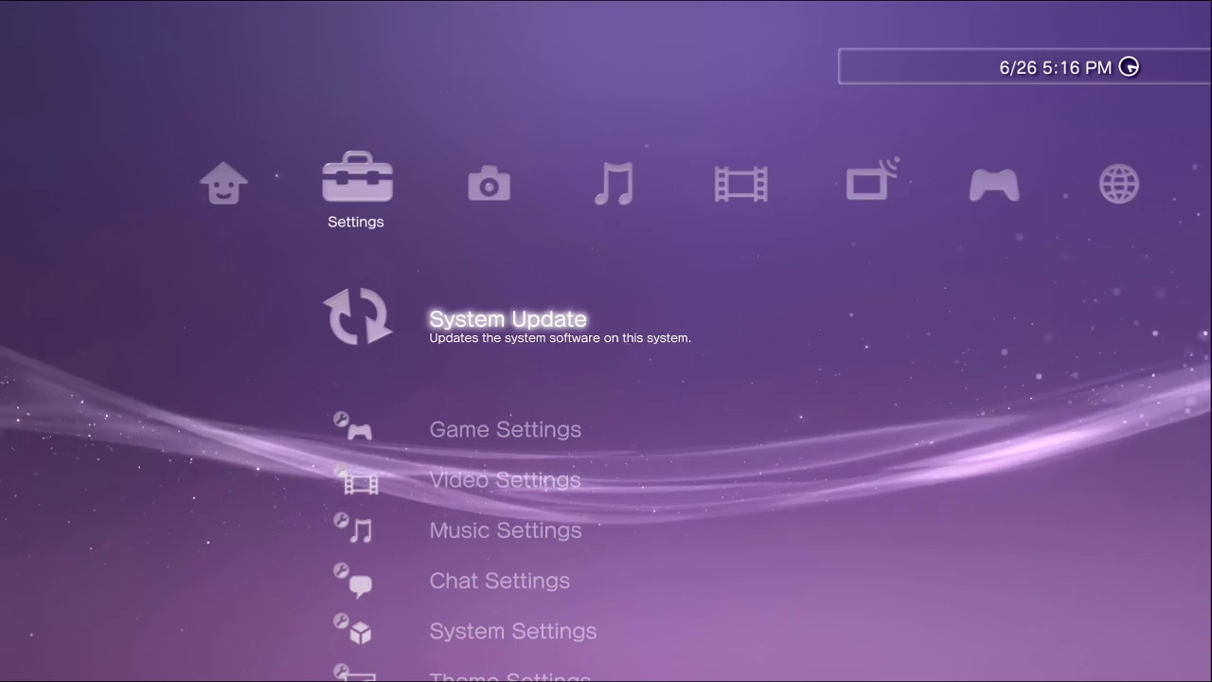
key("Return")
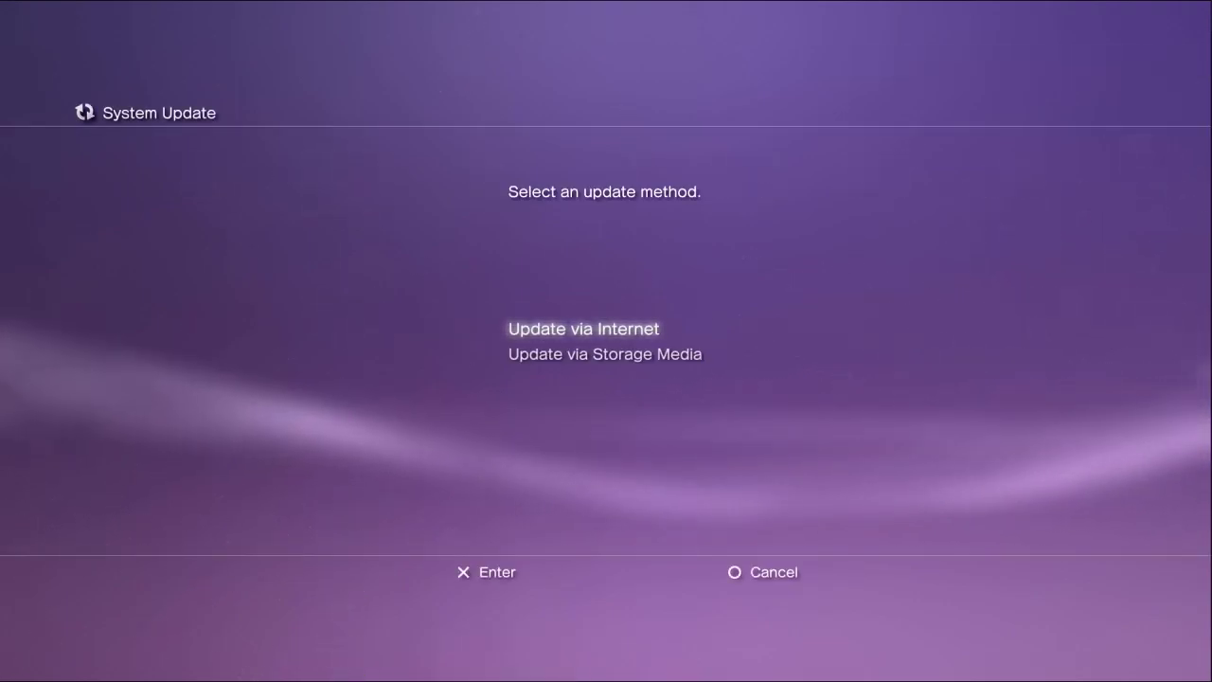
key("Down")
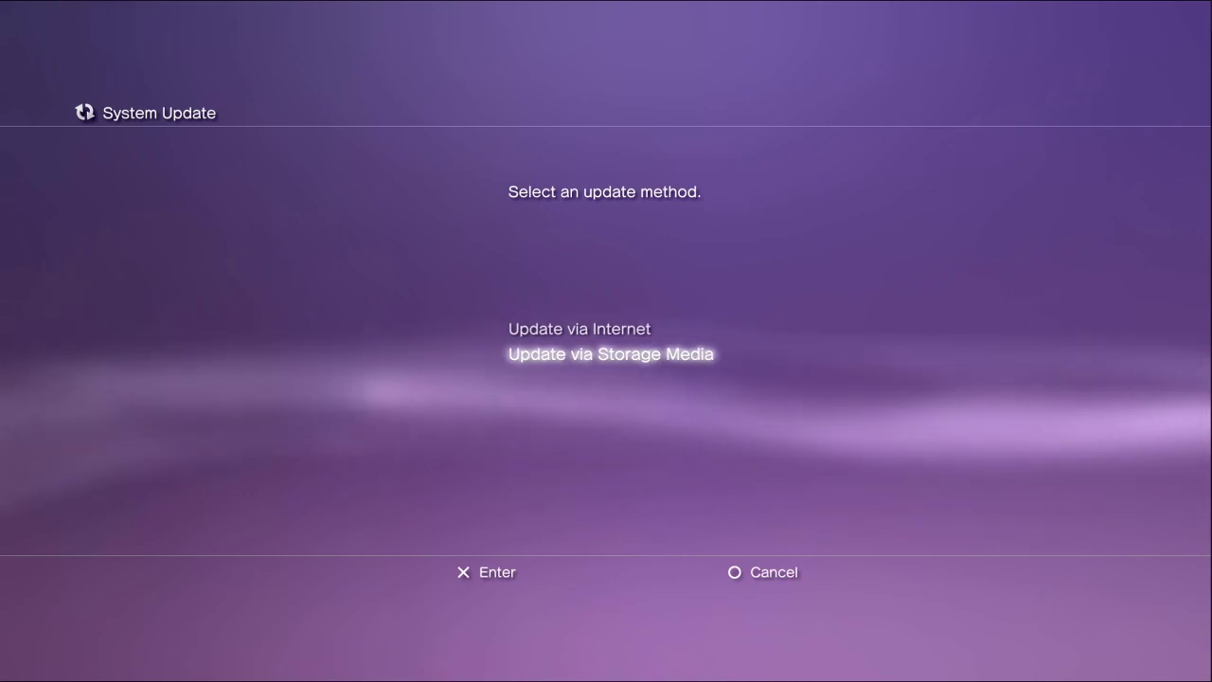
key("Return")
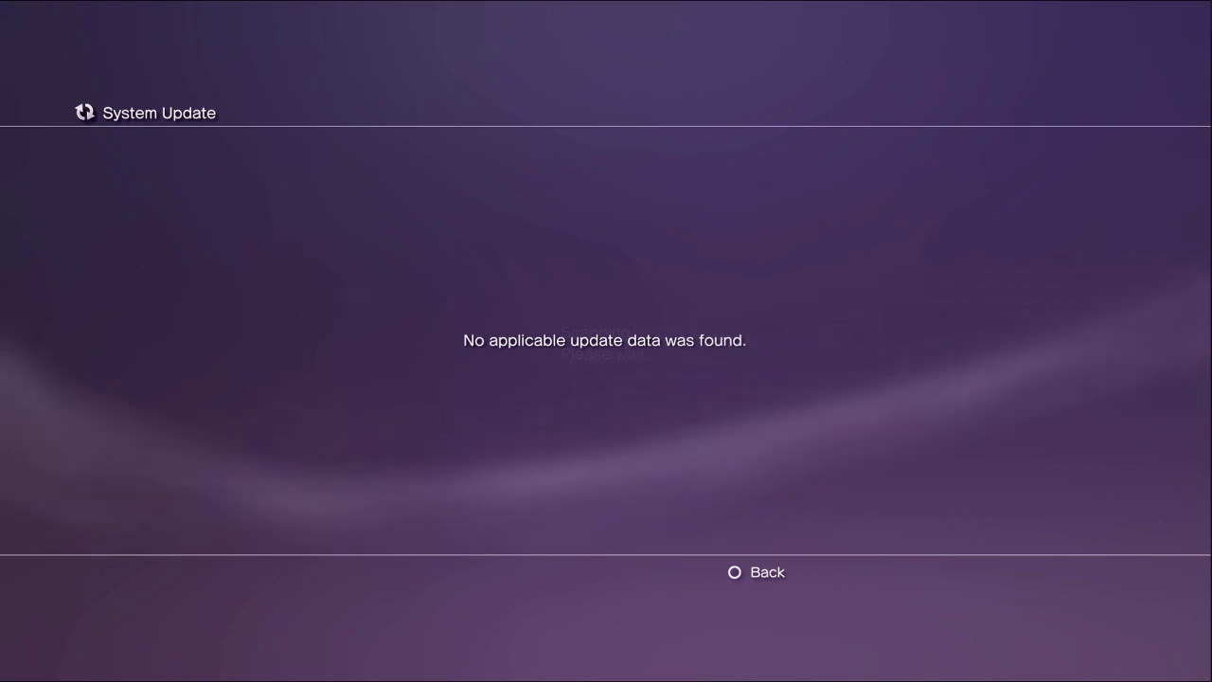
key("Escape")
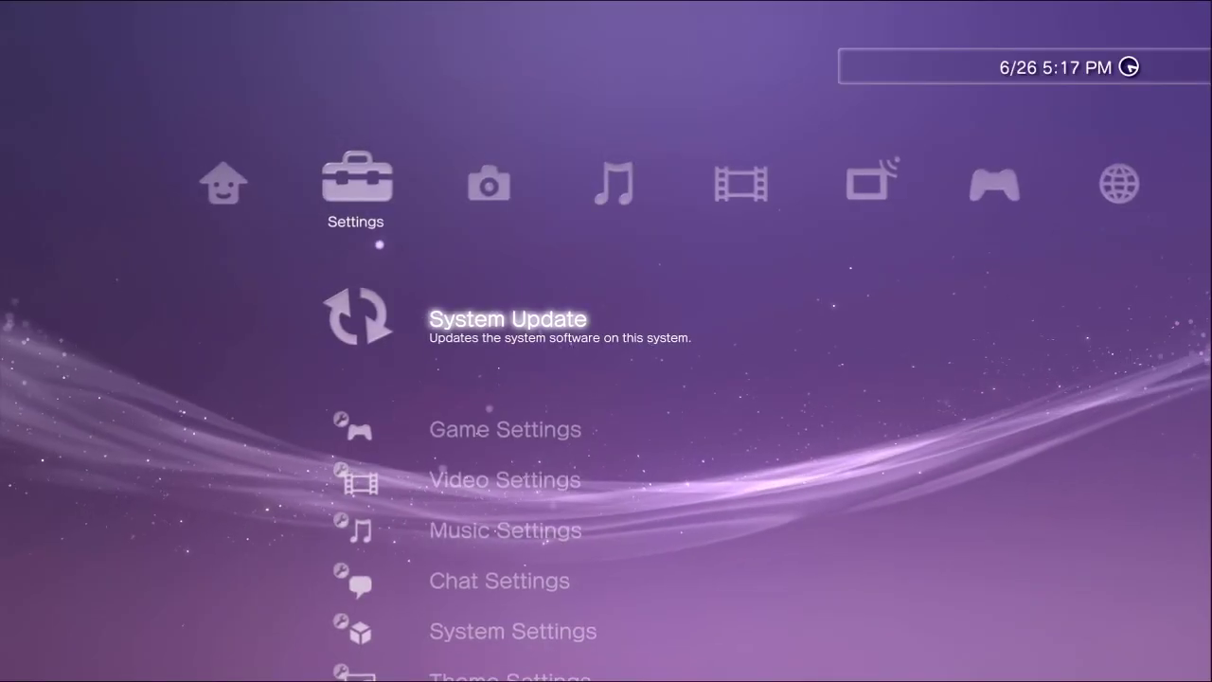
key("Left")
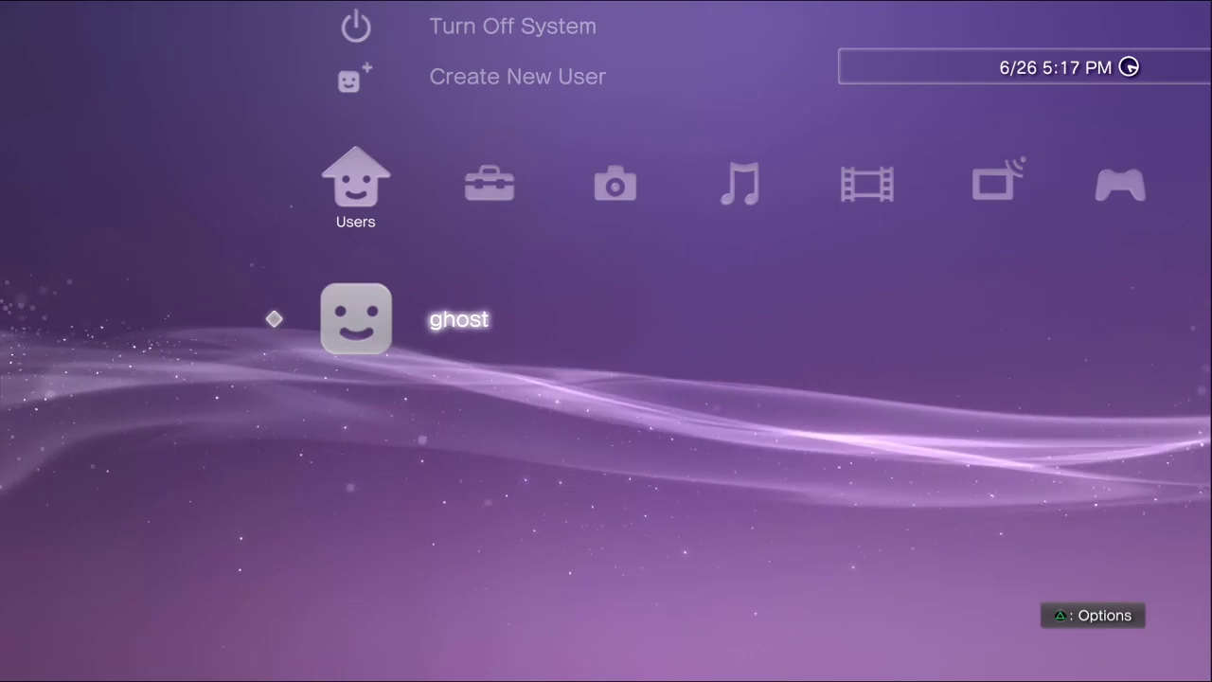
Step: Bring up the PS3 power options to turn the system off for Safe Mode
key("BackSpace")
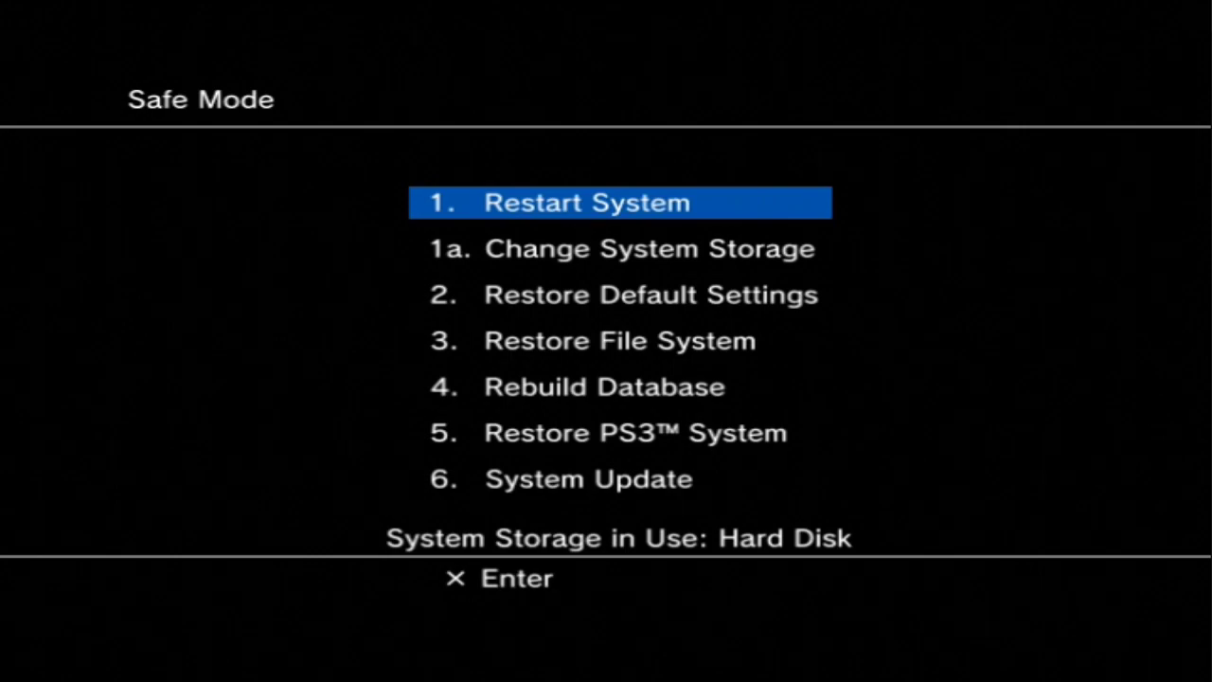
Step: Select 6. System Update in the Safe Mode menu and start it
key("Down")
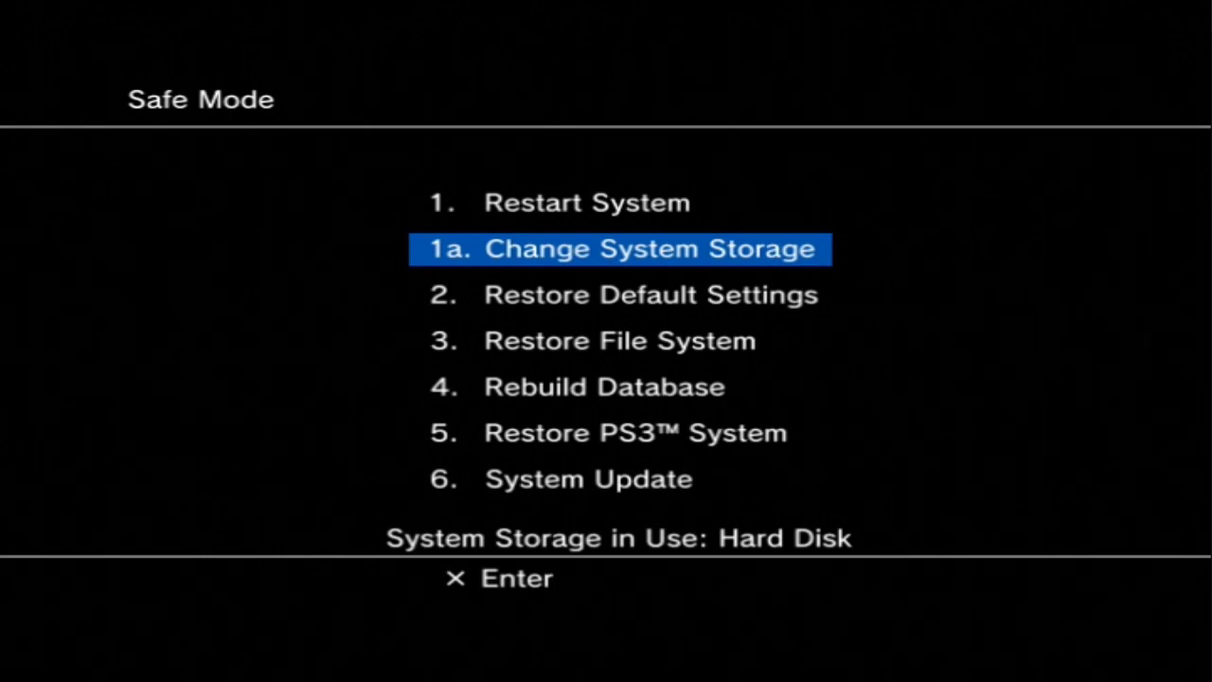
key("Down")
key("Down")
key("Down")
key("Down")
key("Down")
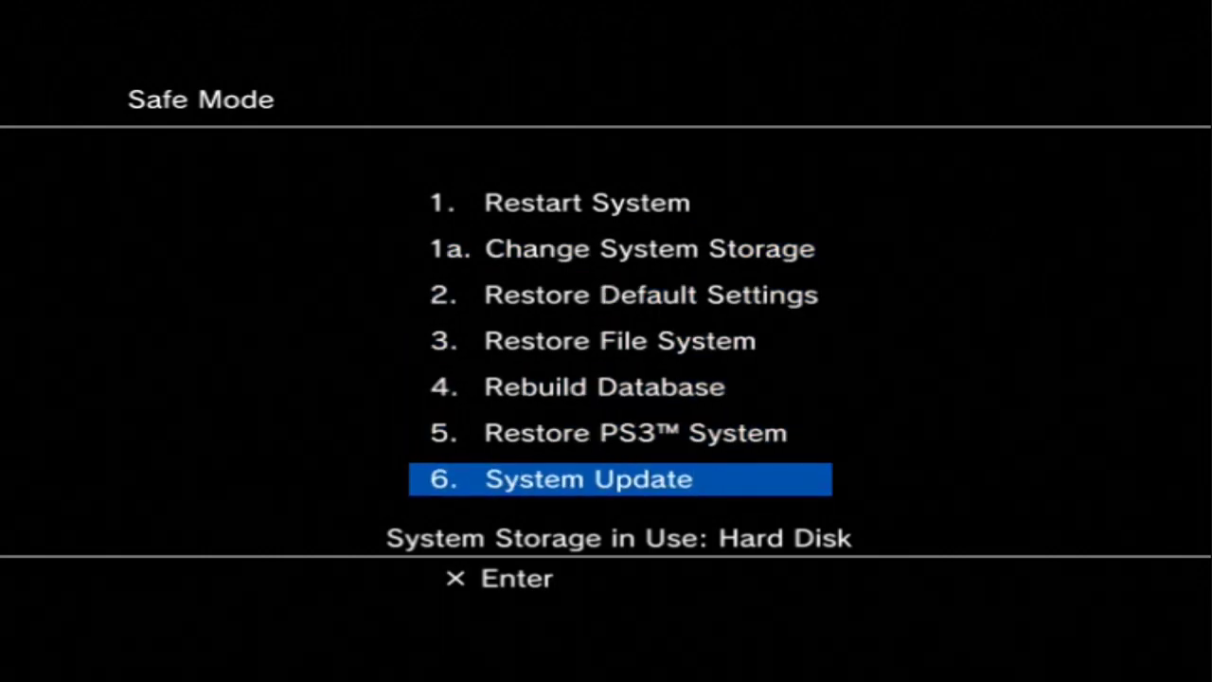
key("Return")
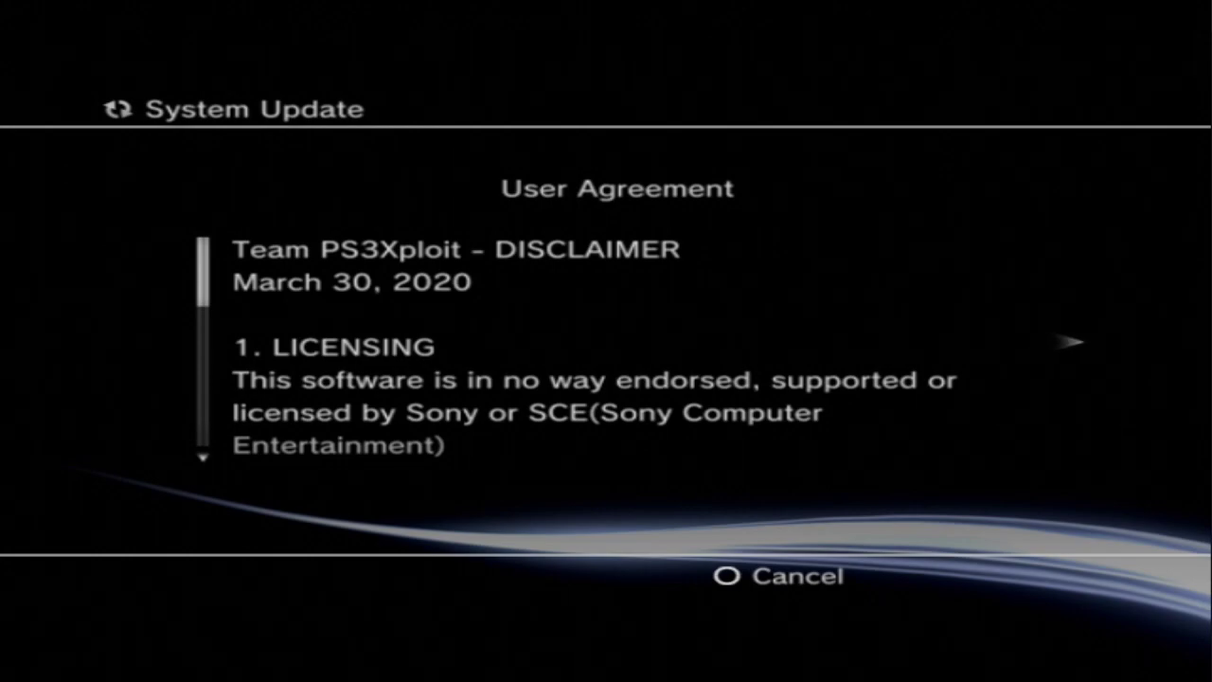
Step: Accept the Team PS3Xploit user agreement and start installing the 4.86.1 HFW update
key("Down")
key("Down")
key("Down")
key("Down")
key("Down")
key("Down")
key("Down")
key("Down")
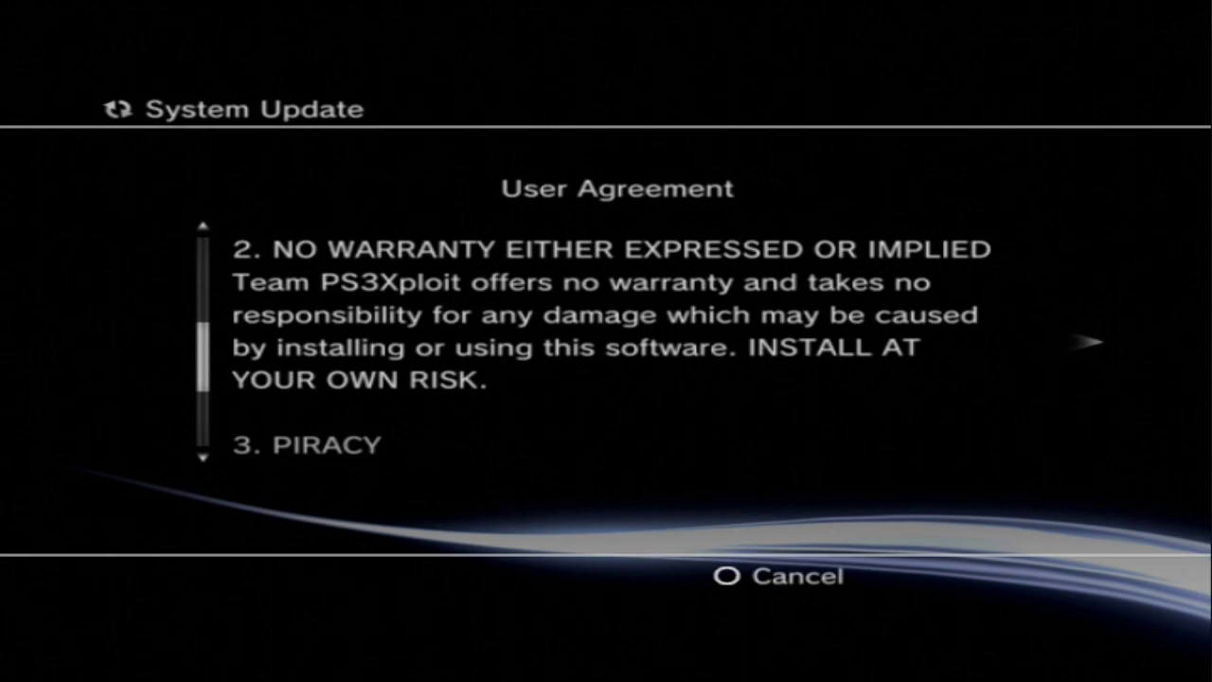
key("Up")
key("Up")
key("Up")
key("Up")
key("Up")
key("Up")
key("Up")
key("Up")
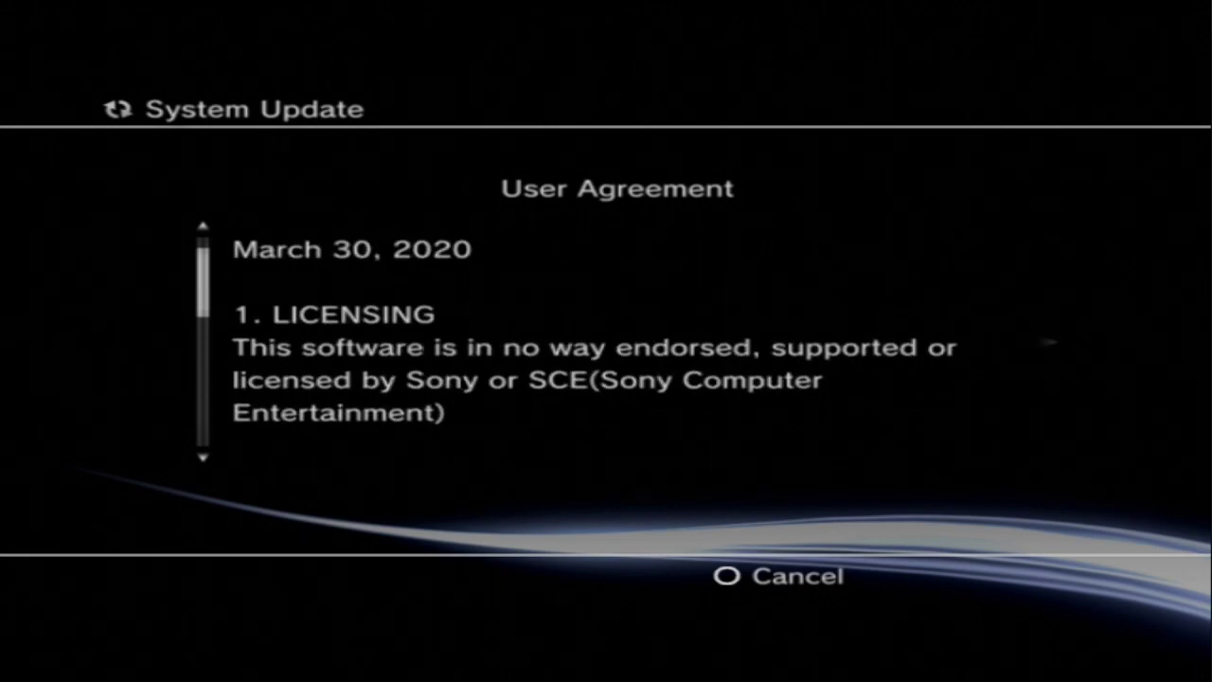
key("Right")
key("Down")
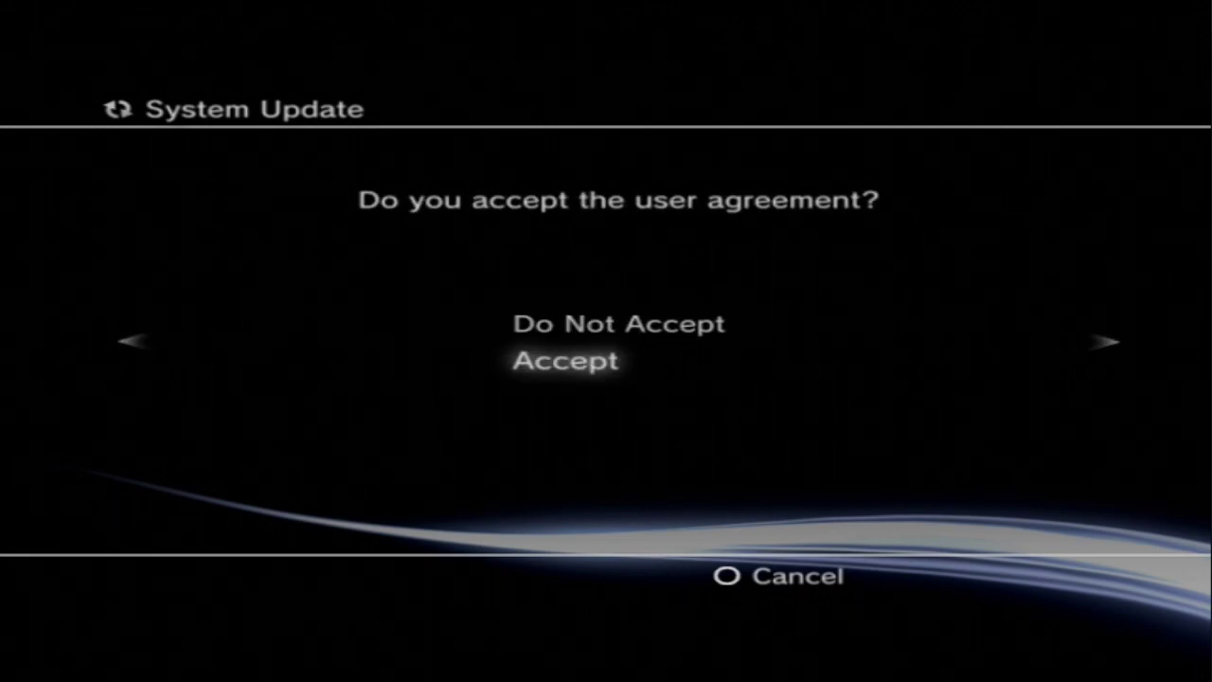
key("Return")
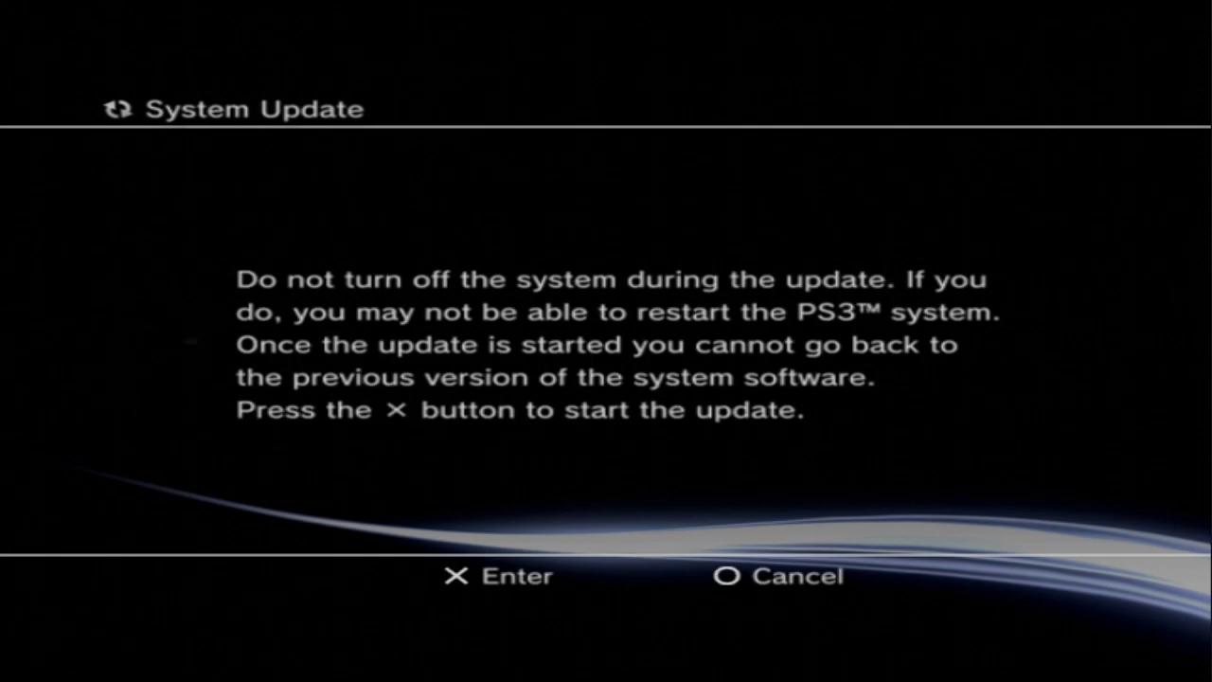
key("Return")
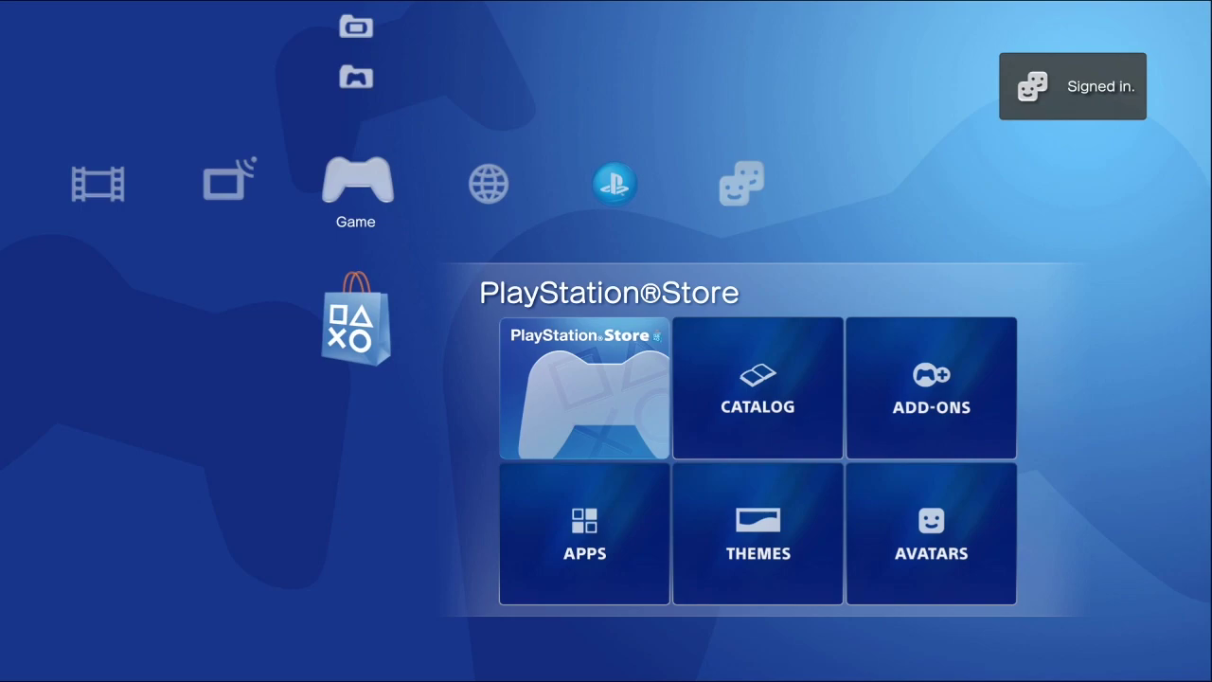
Step: Sign out via PlayStation Network account options and move to Network's Internet Browser
key("Right")
key("Right")
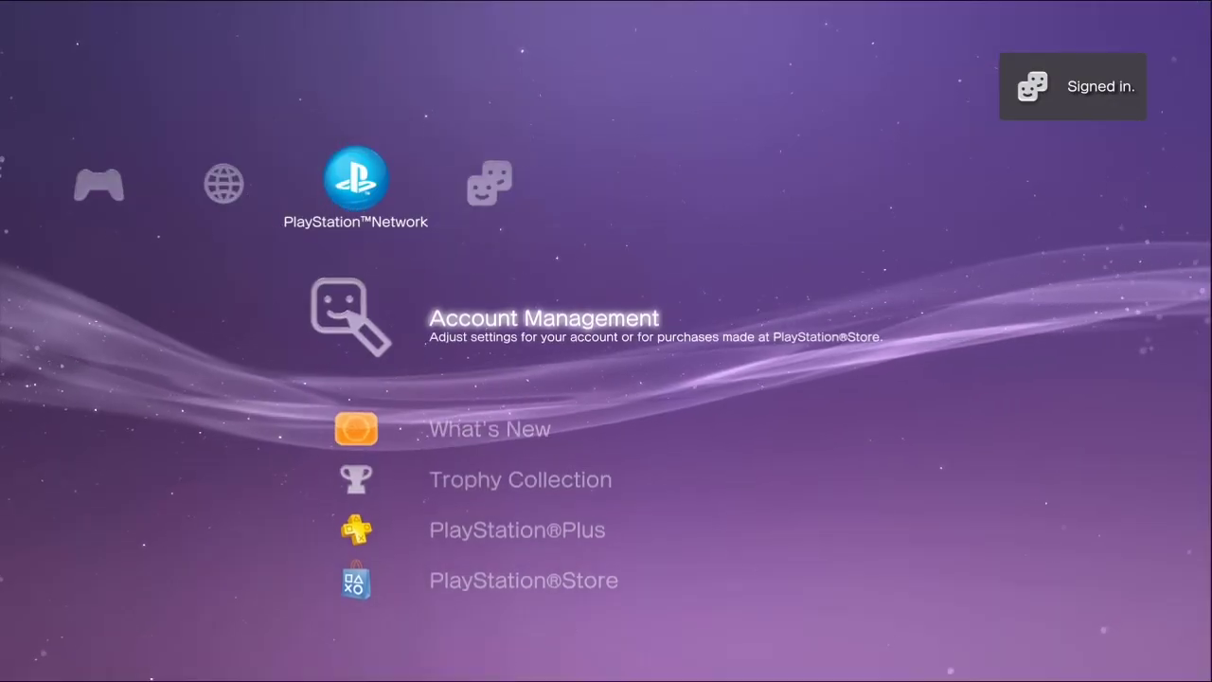
key("Menu")
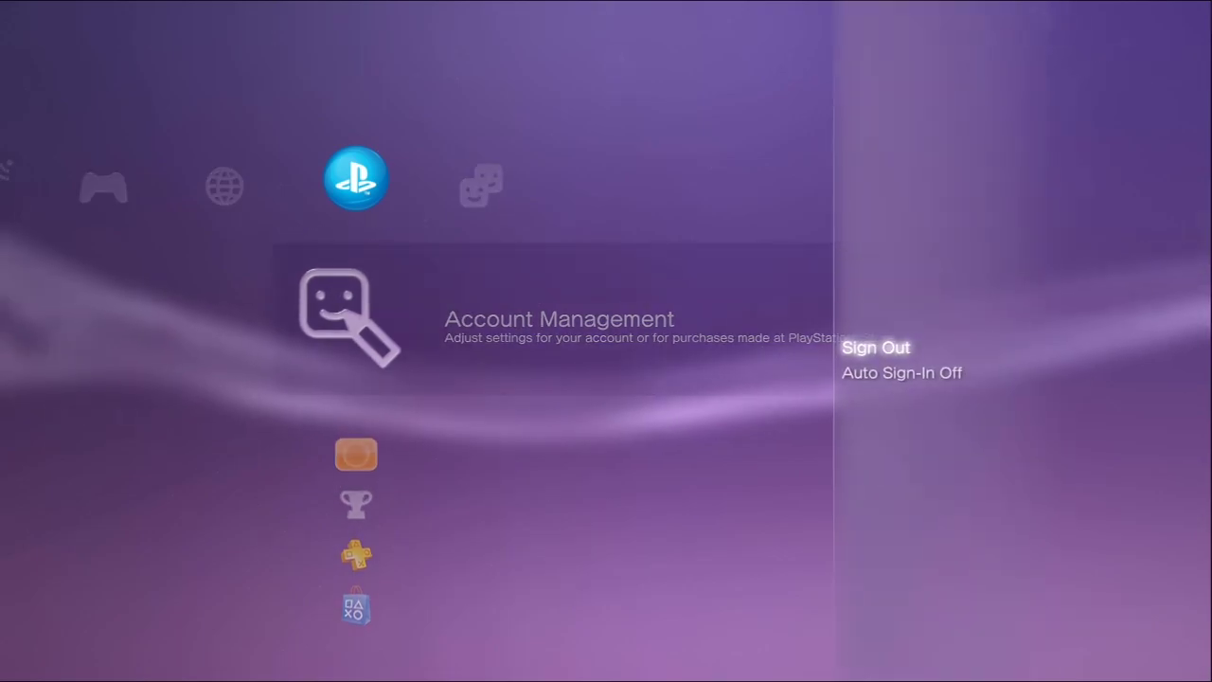
key("Up")
key("Return")
key("Left")
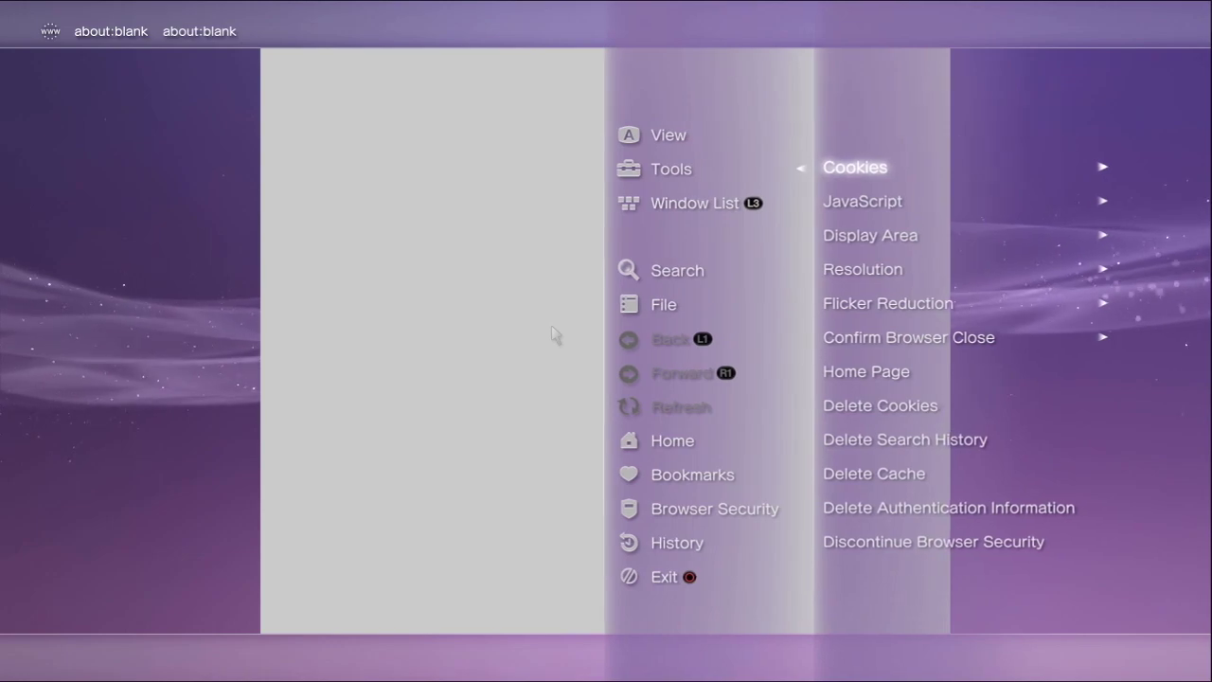
Step: Set browser Cookies to Allow, JavaScript On, and Confirm Browser Close Off
key("Right")
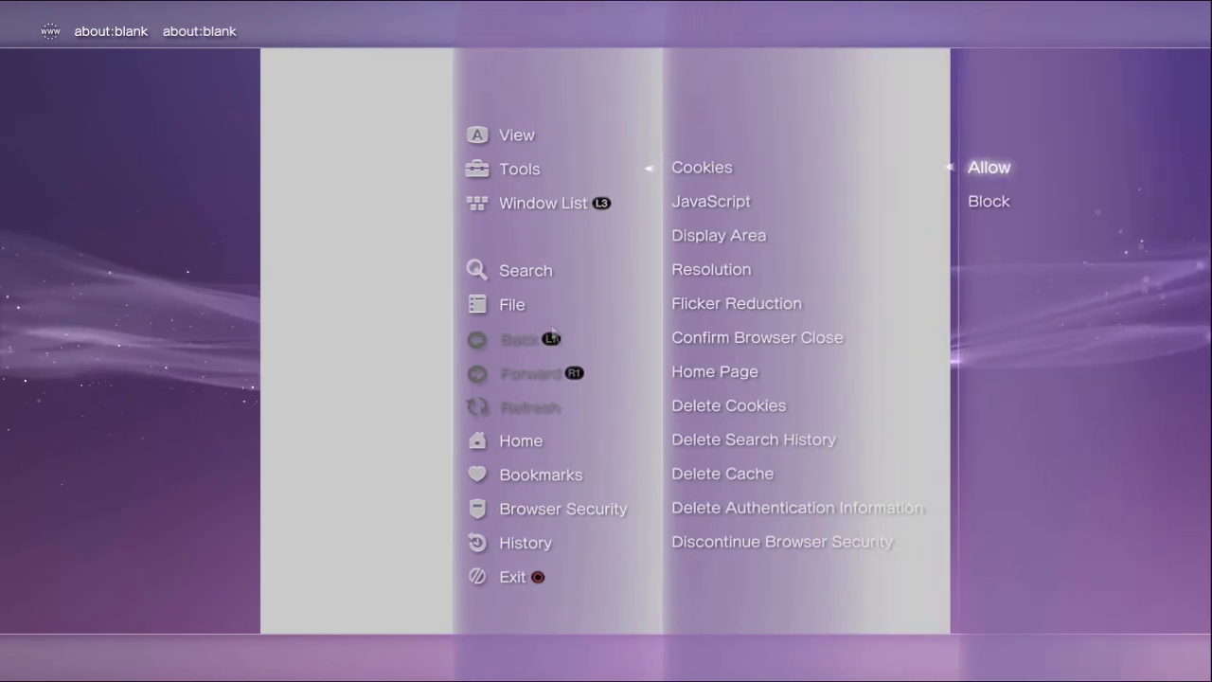
key("Left")
key("Down")
key("Right")
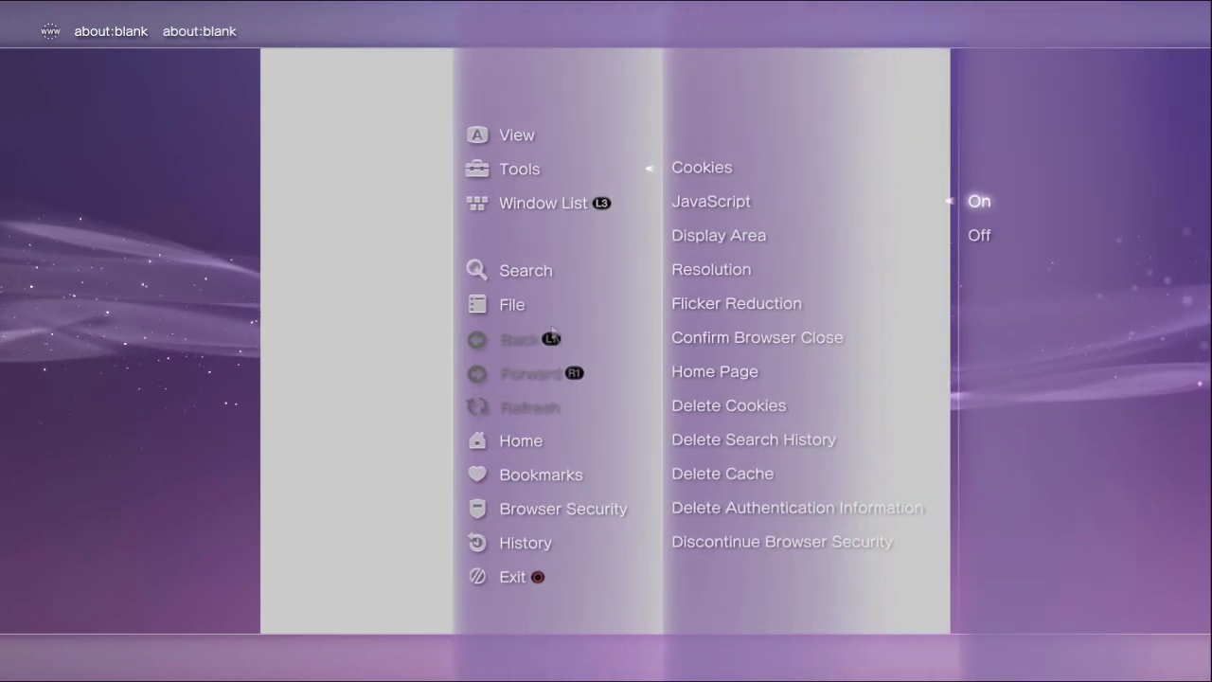
key("Left")
key("Down")
key("Down")
key("Down")
key("Down")
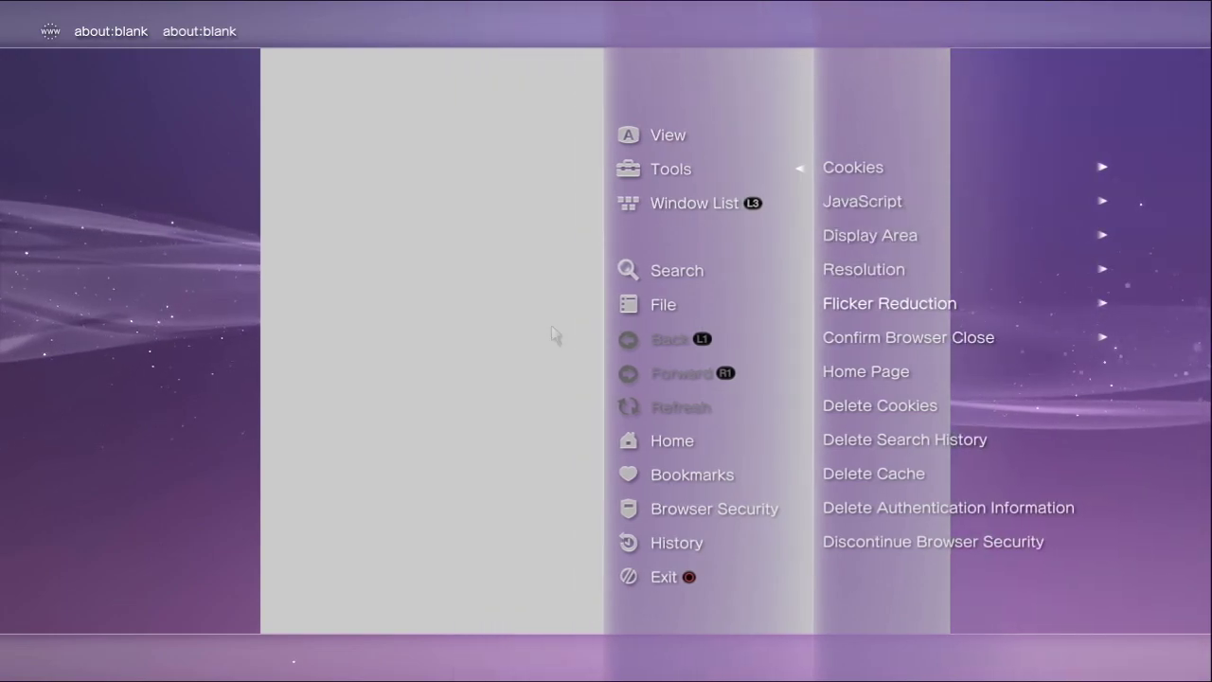
key("Right")
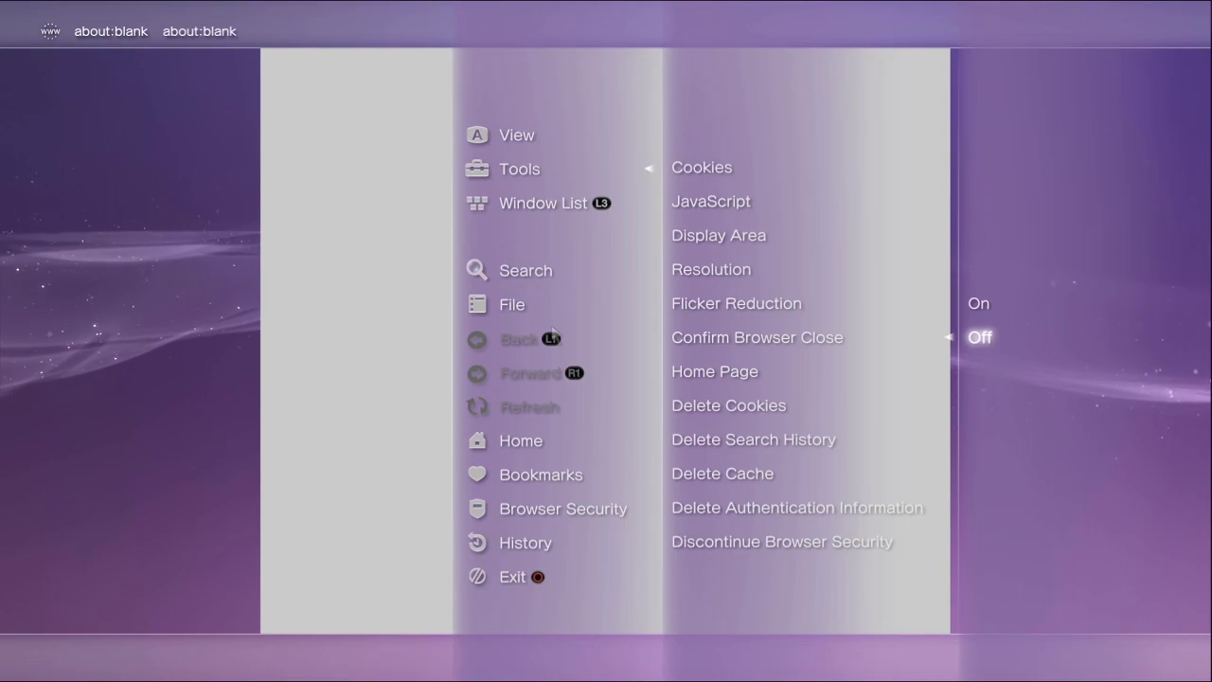
key("Left")
Step: Delete all cookies and the search history from the browser's Tools menu
key("Down")
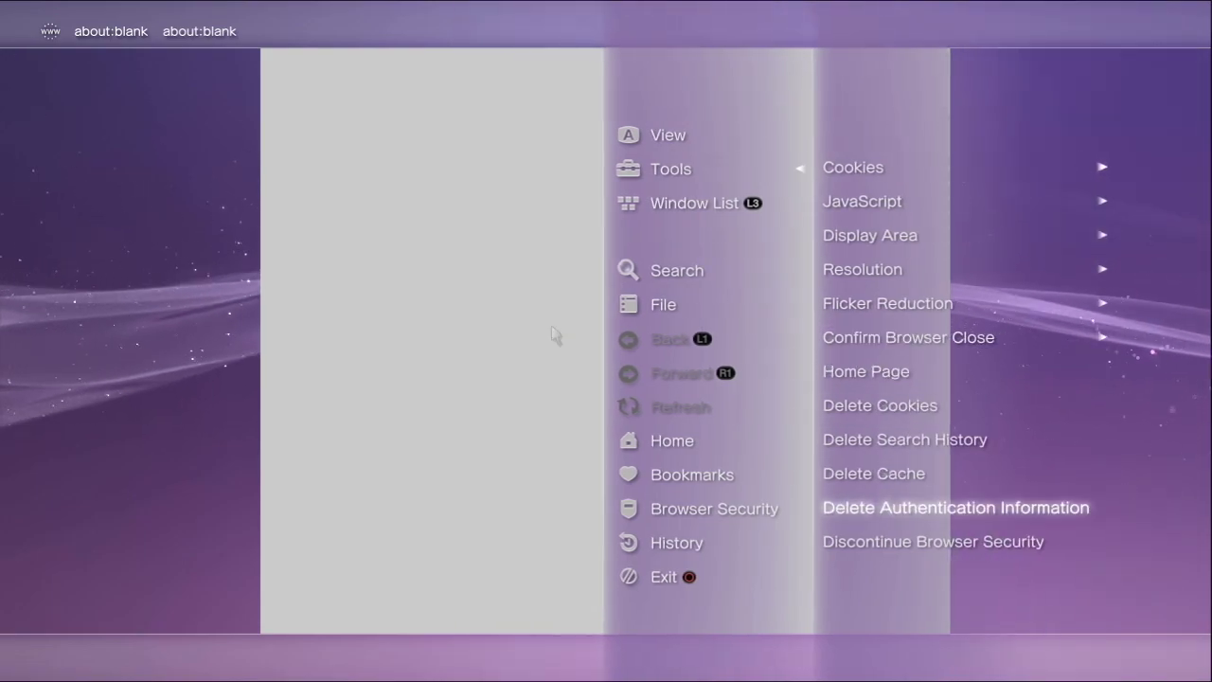
key("Up")
key("Return")
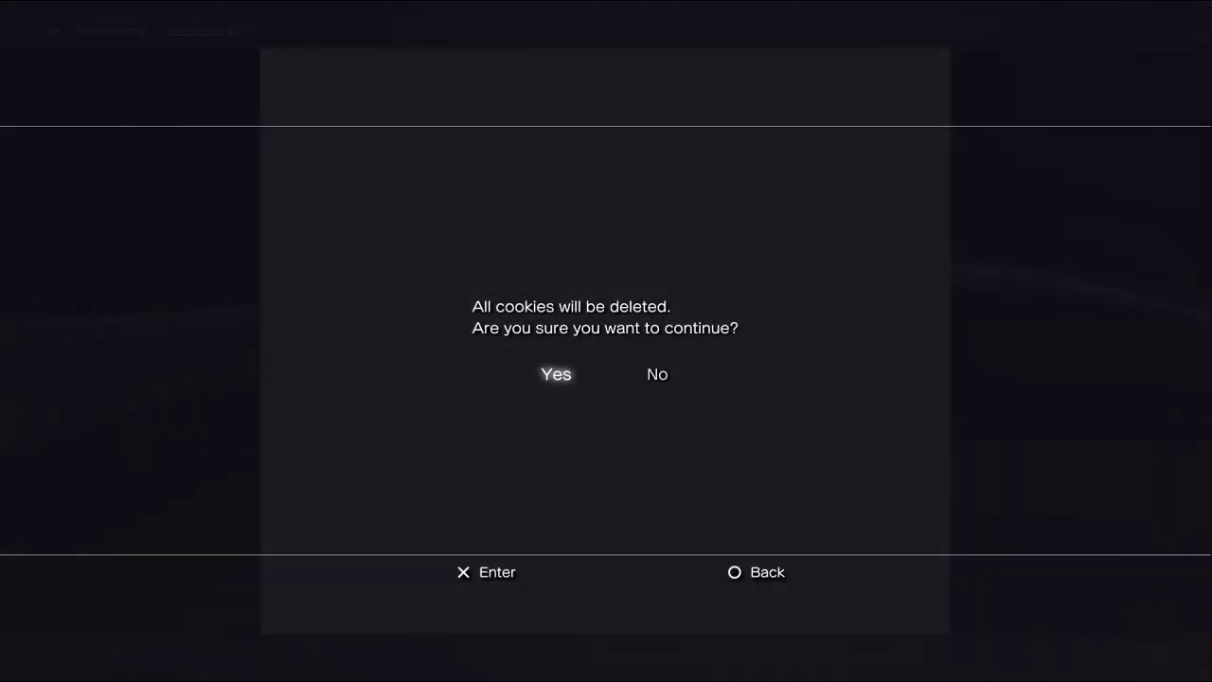
key("Return")
key("Up")
key("Up")
key("Right")
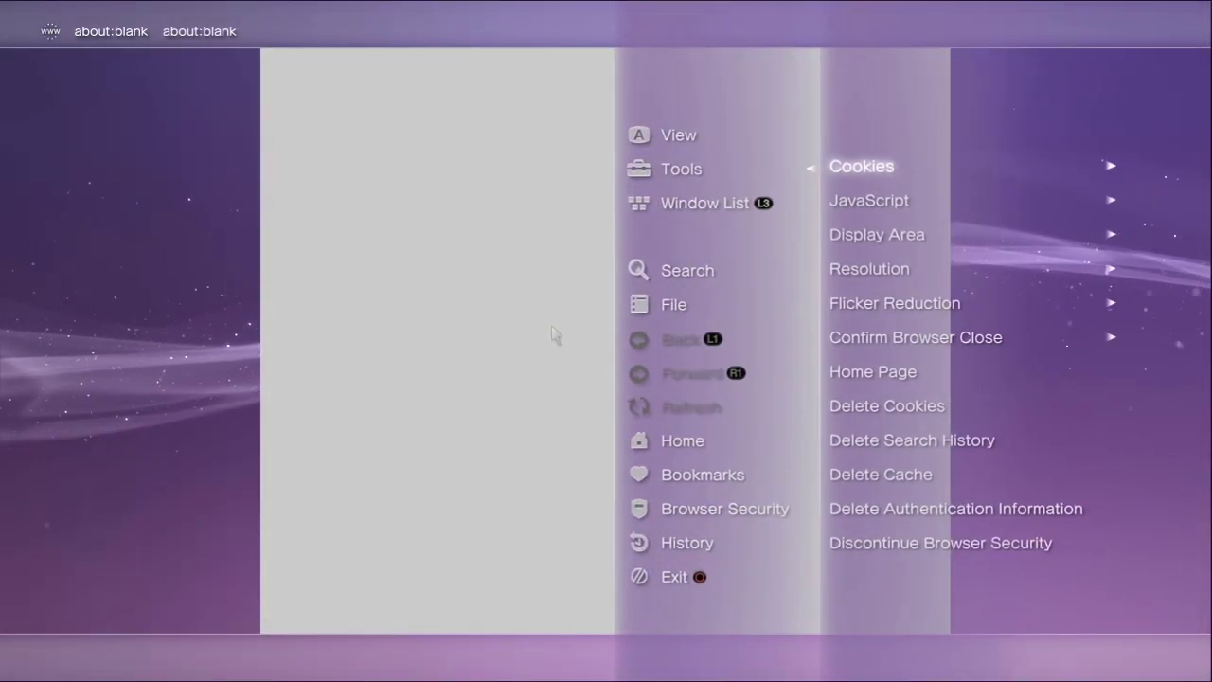
key("Down")
key("Down")
key("Down")
key("Down")
key("Down")
key("Down")
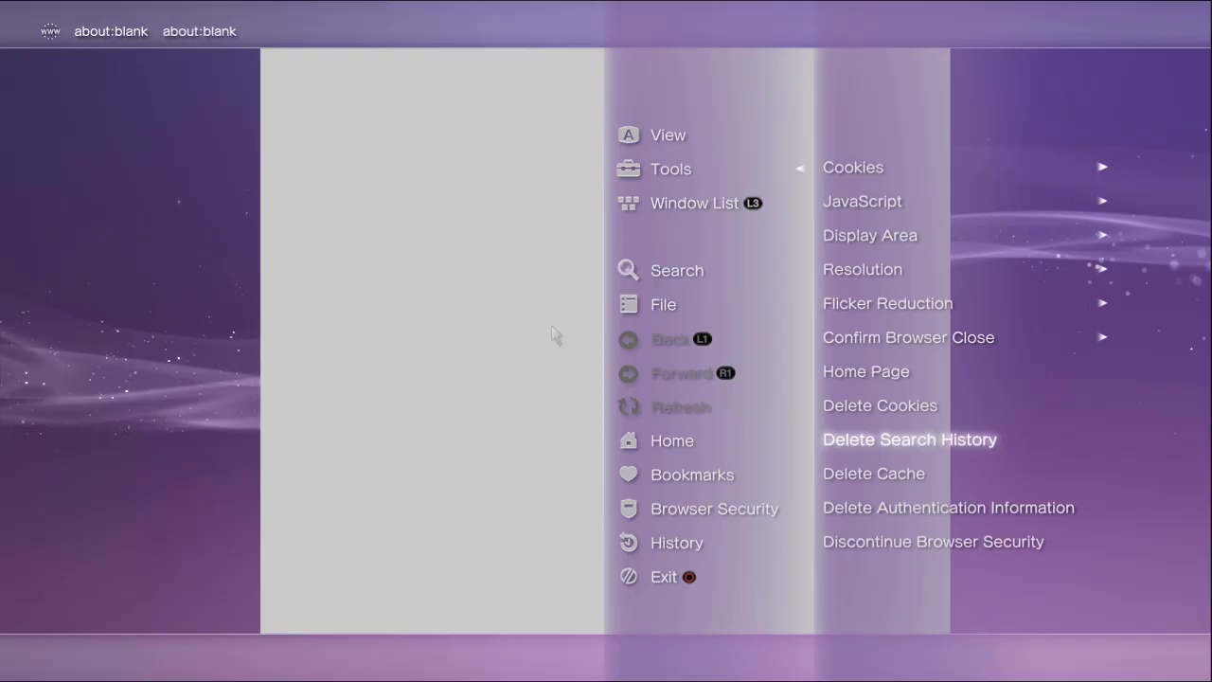
key("Return")
key("Left")
key("Return")
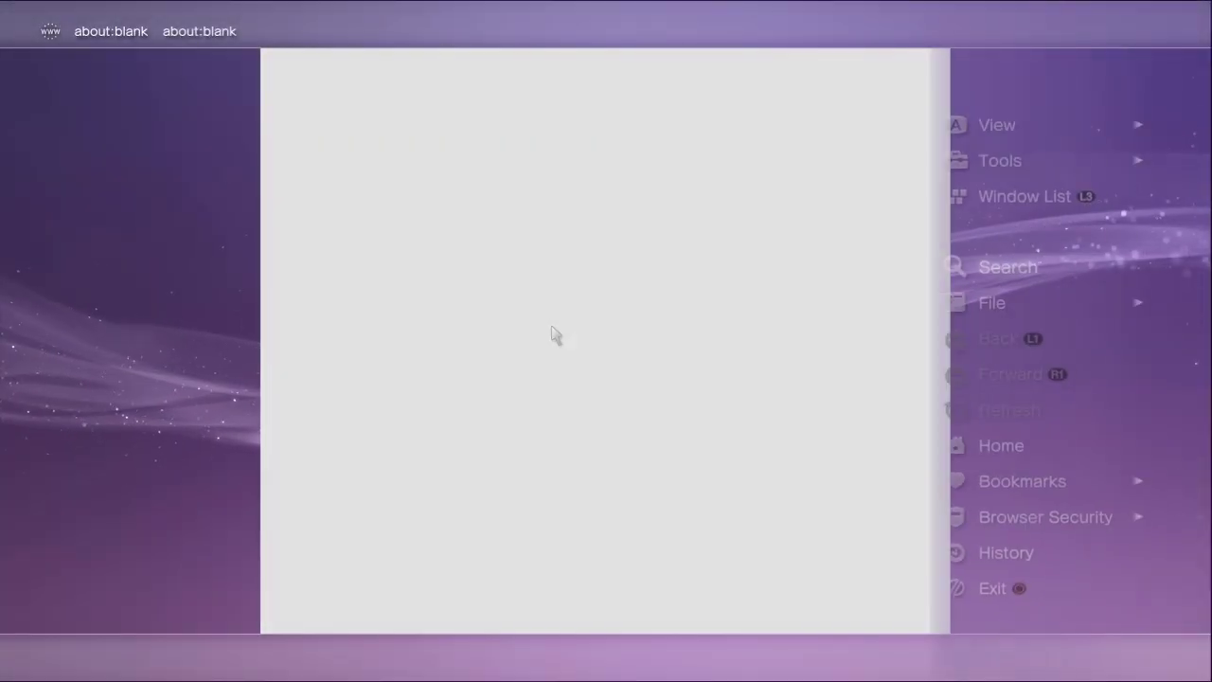
Step: Delete the stored authentication information from the browser's Tools menu
key("Up")
key("Up")
key("Right")
key("Down")
key("Down")
key("Down")
key("Down")
key("Down")
key("Down")
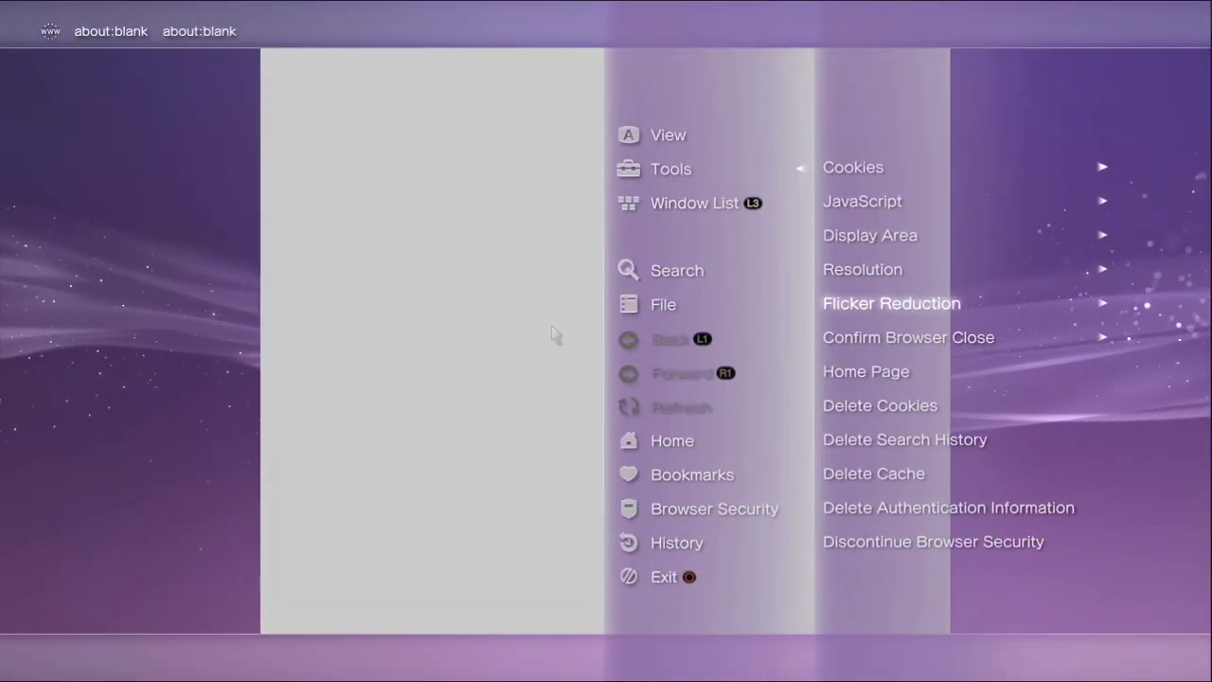
key("Down")
key("Down")
key("Down")
key("Down")
key("Down")
key("Down")
key("Return")
key("Left")
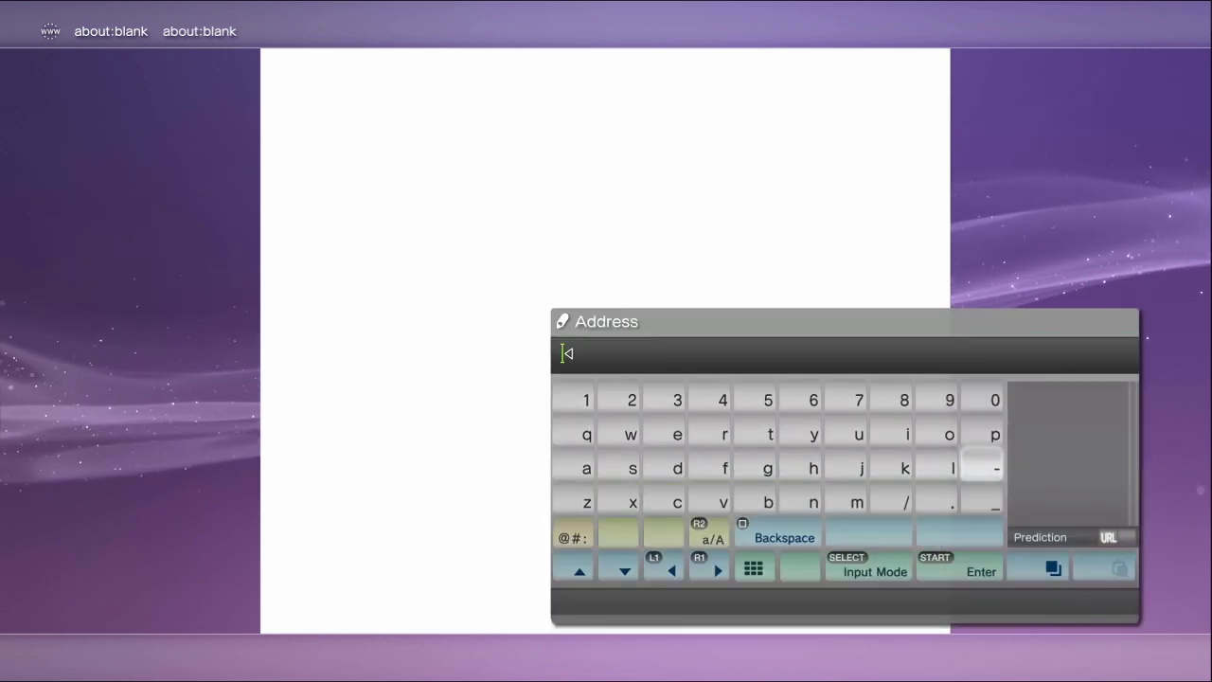
Step: Enter ps3xploit.com as the browser address
type("ps")
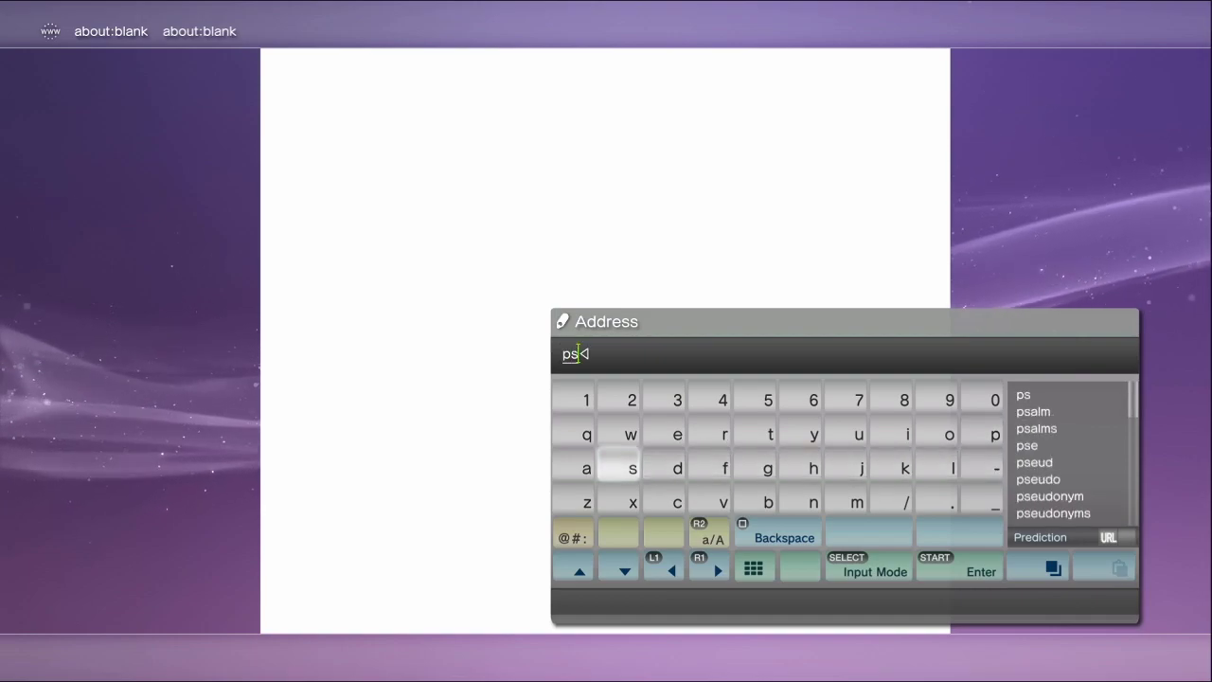
type("3x")
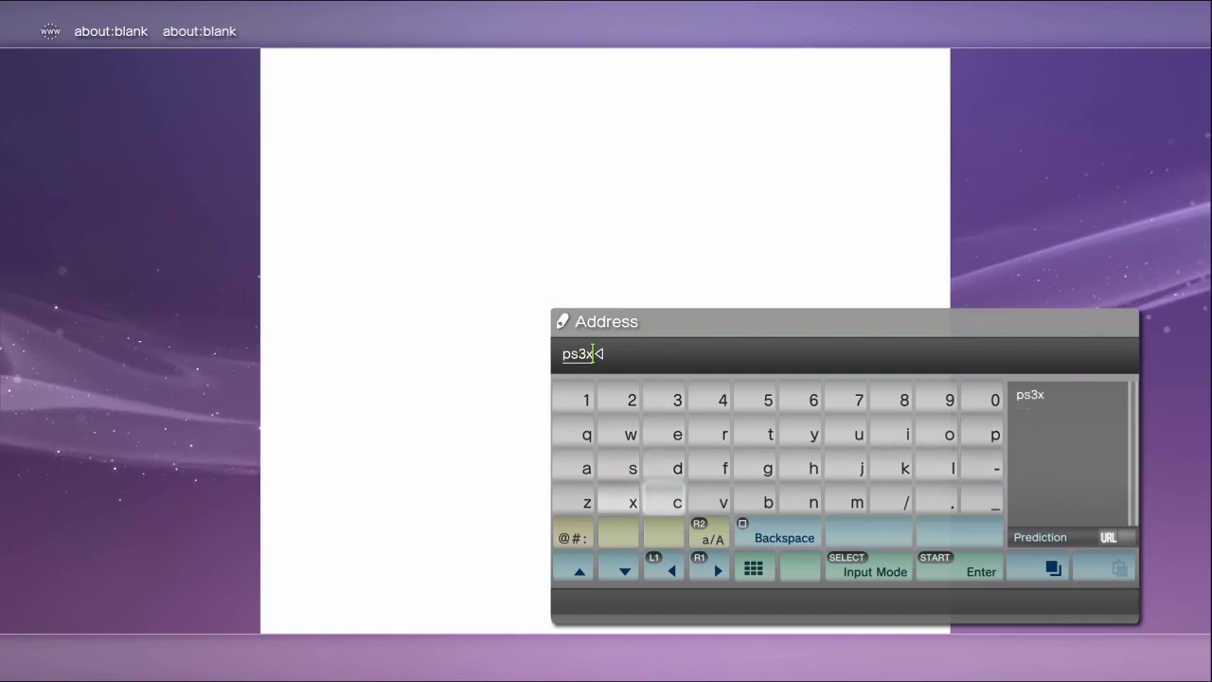
type("p")
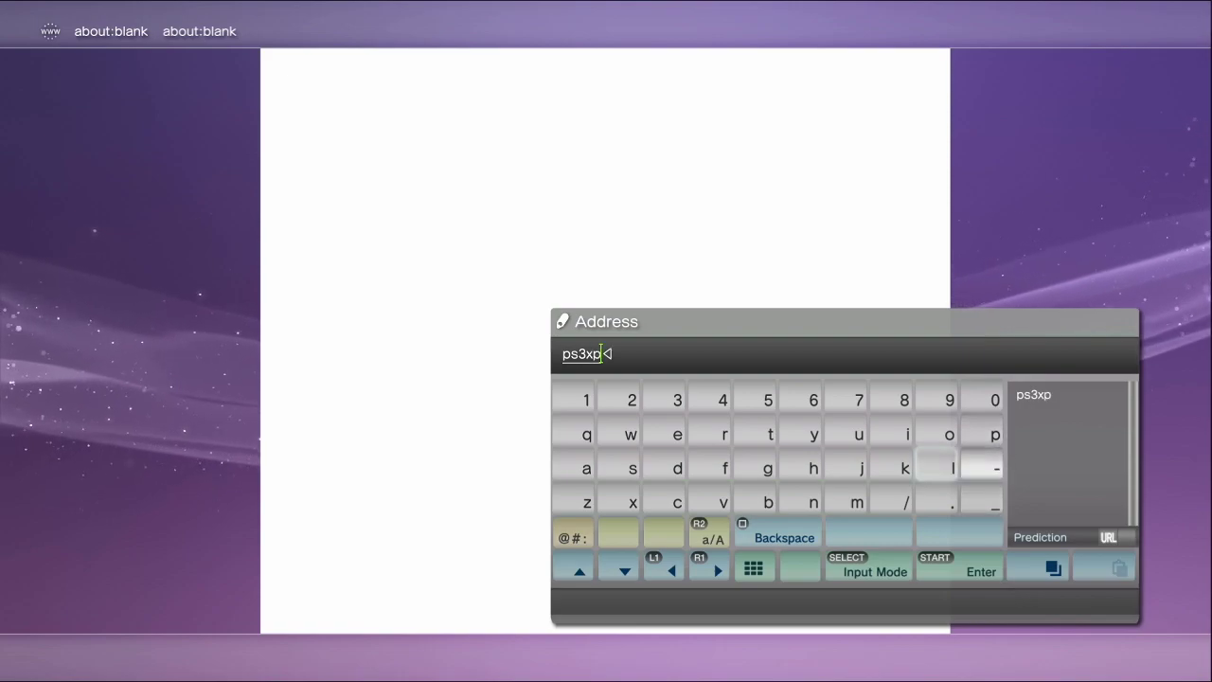
type("loit")
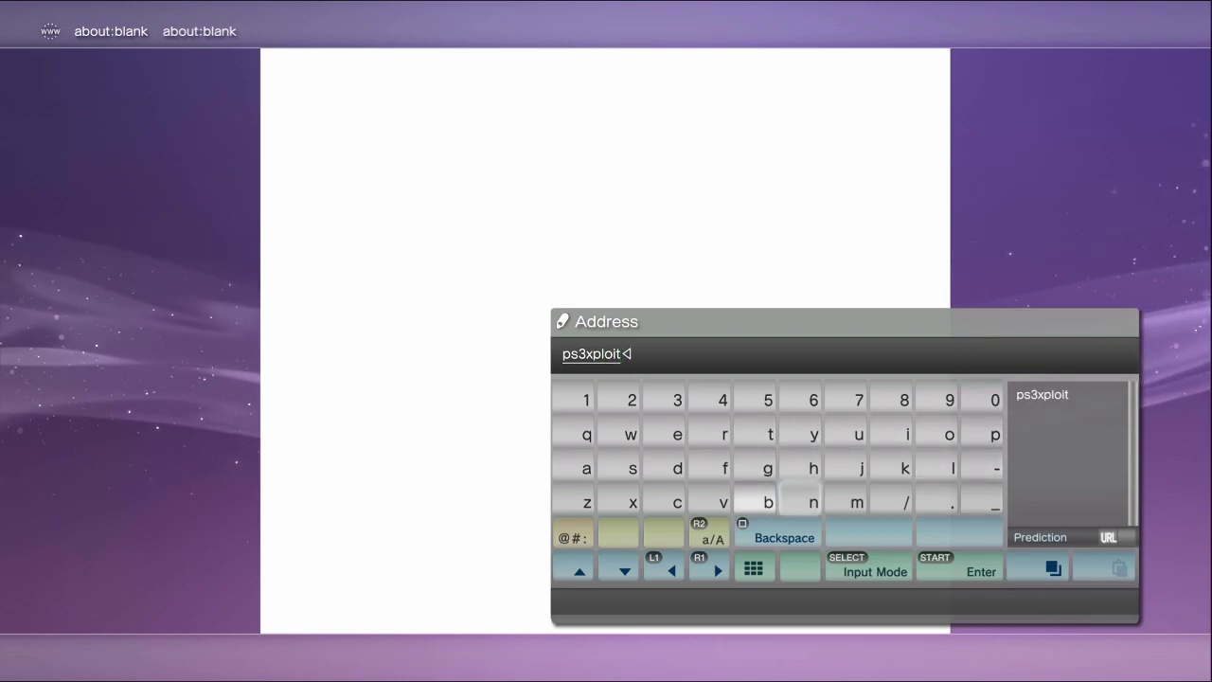
type(".c")
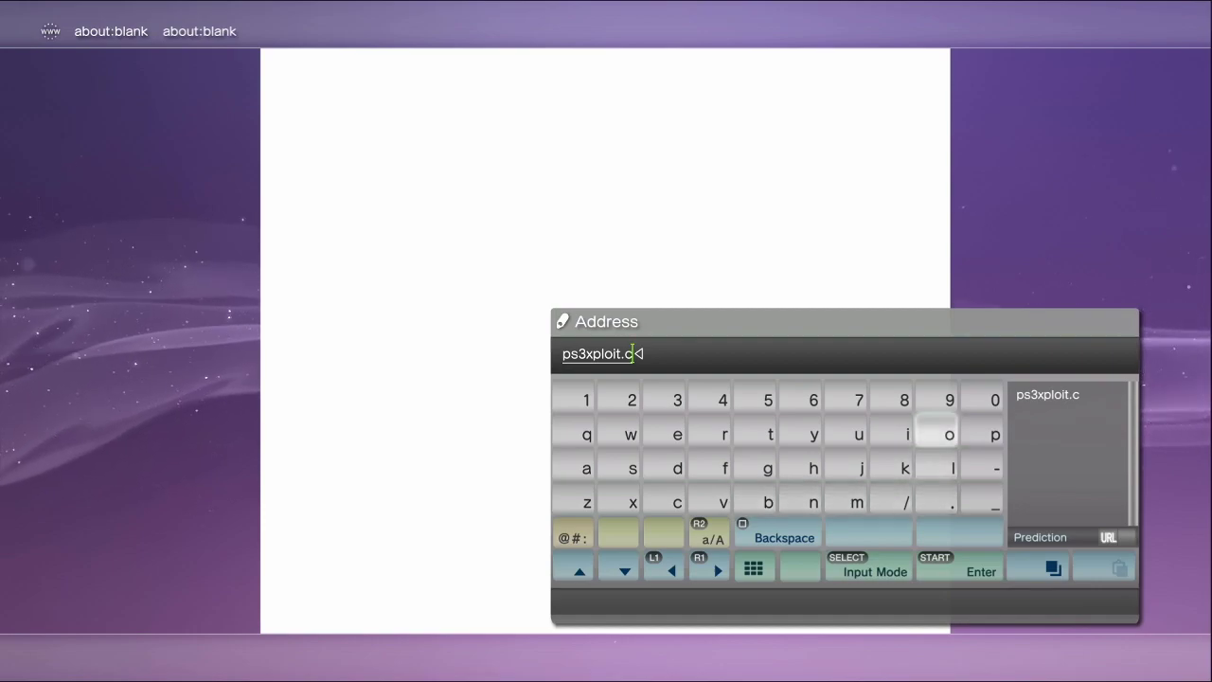
type("om")
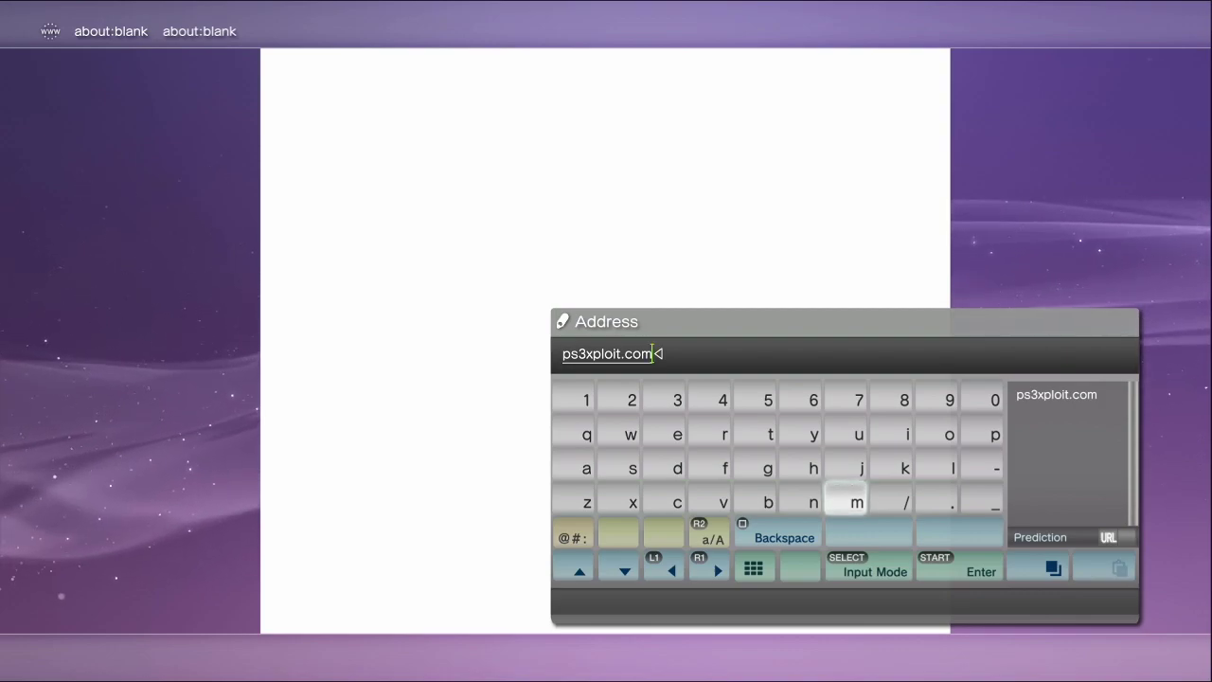
key("Return")
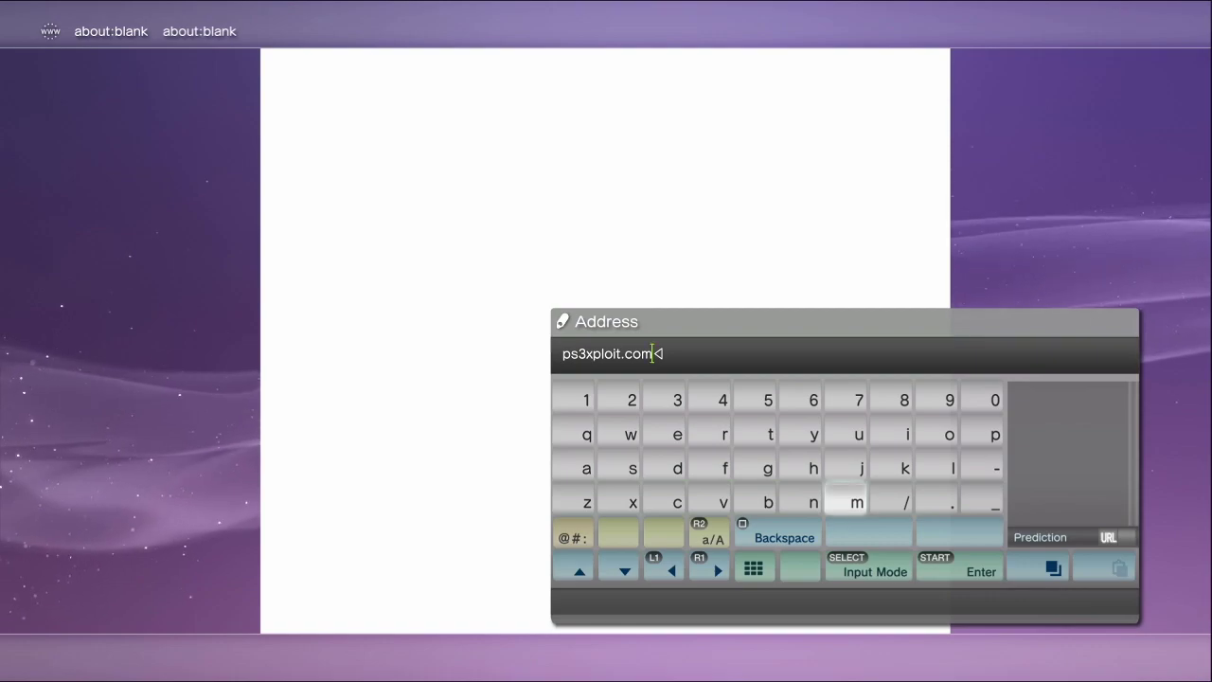
Step: Load ps3xploit.com and reveal the PS3HEN menu's HEN Installer/Enabler link
key("Return")
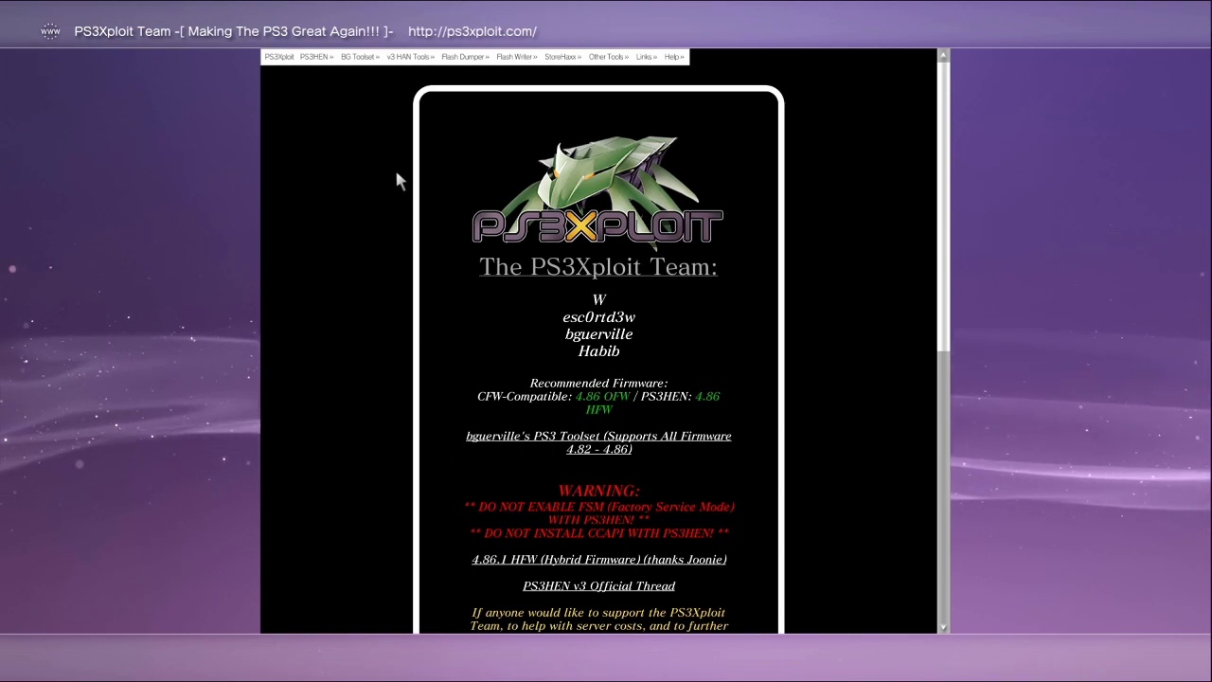
mouse_move(316, 56)
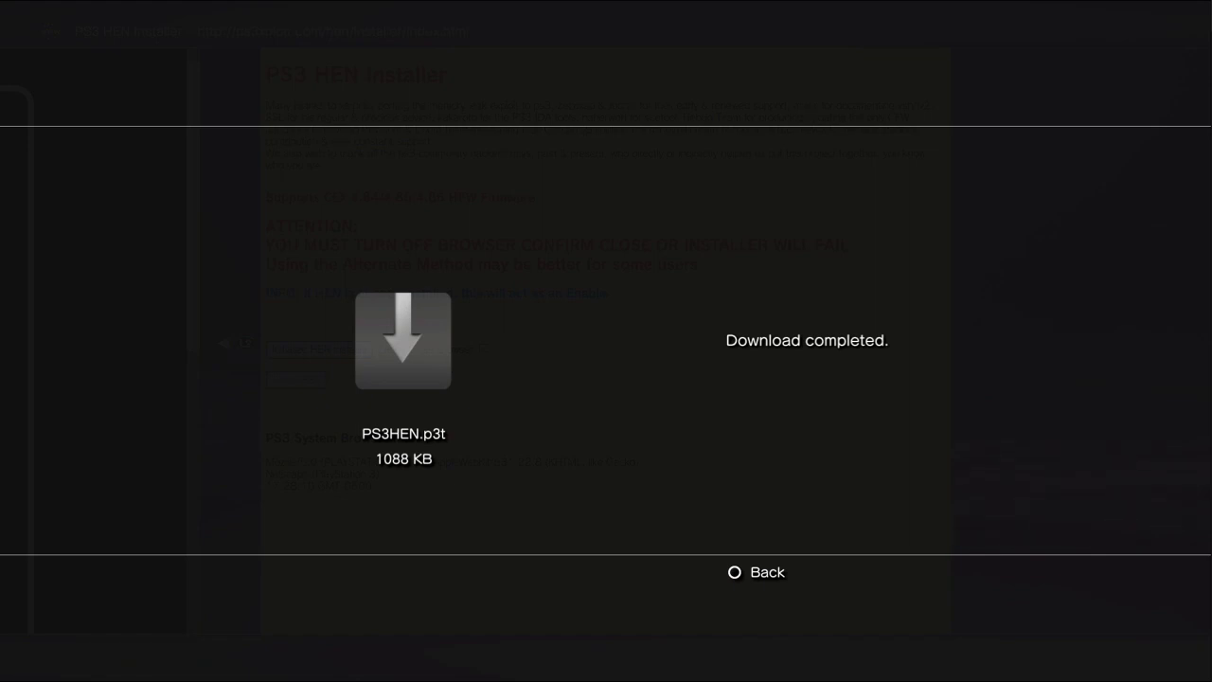
Step: Dismiss the PS3HEN.p3t download notice and start the HEN installer initialization
key("Escape")
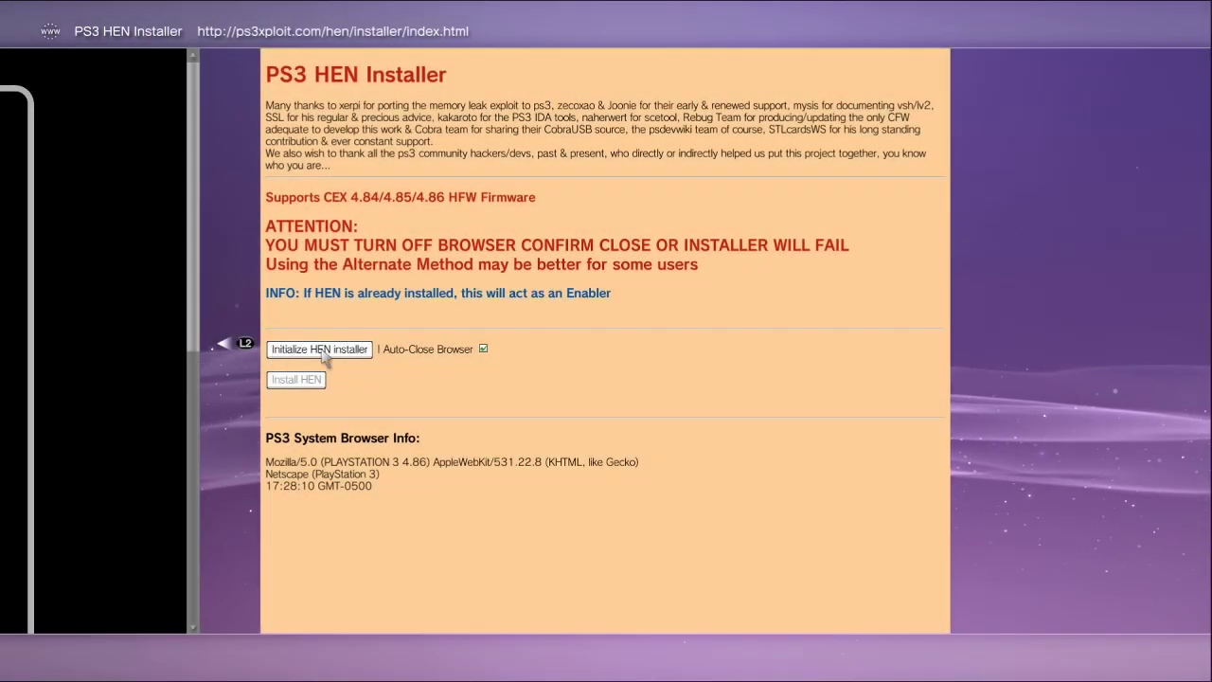
left_click(318, 350)
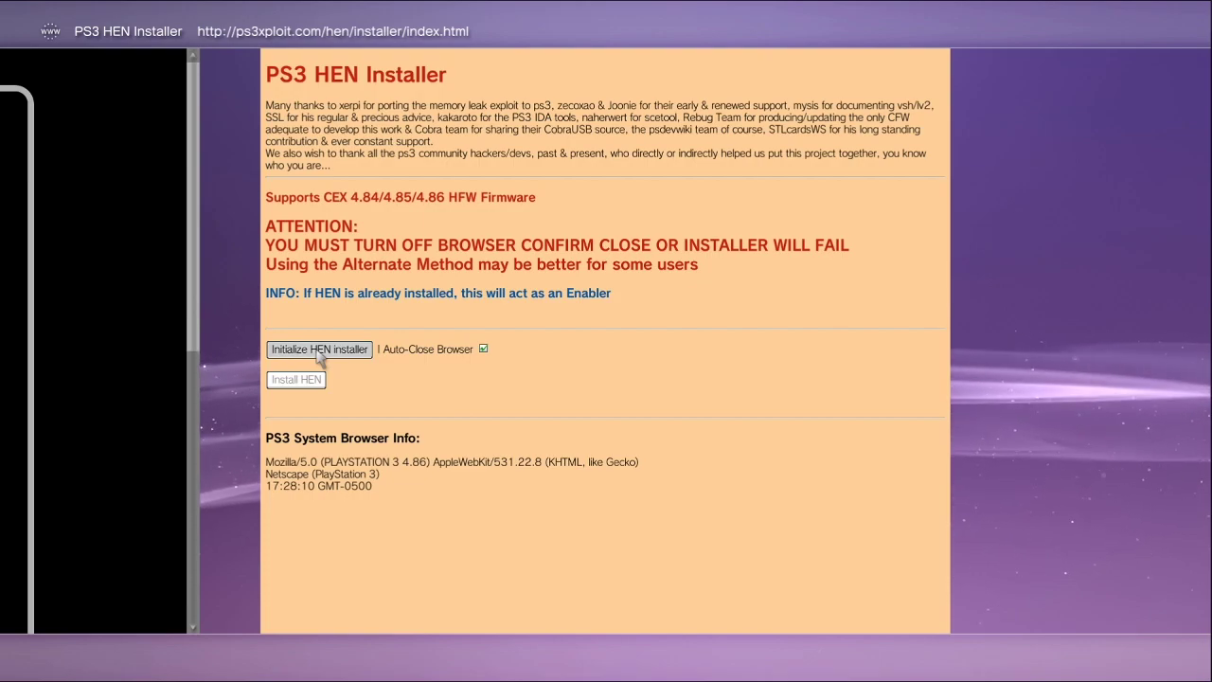
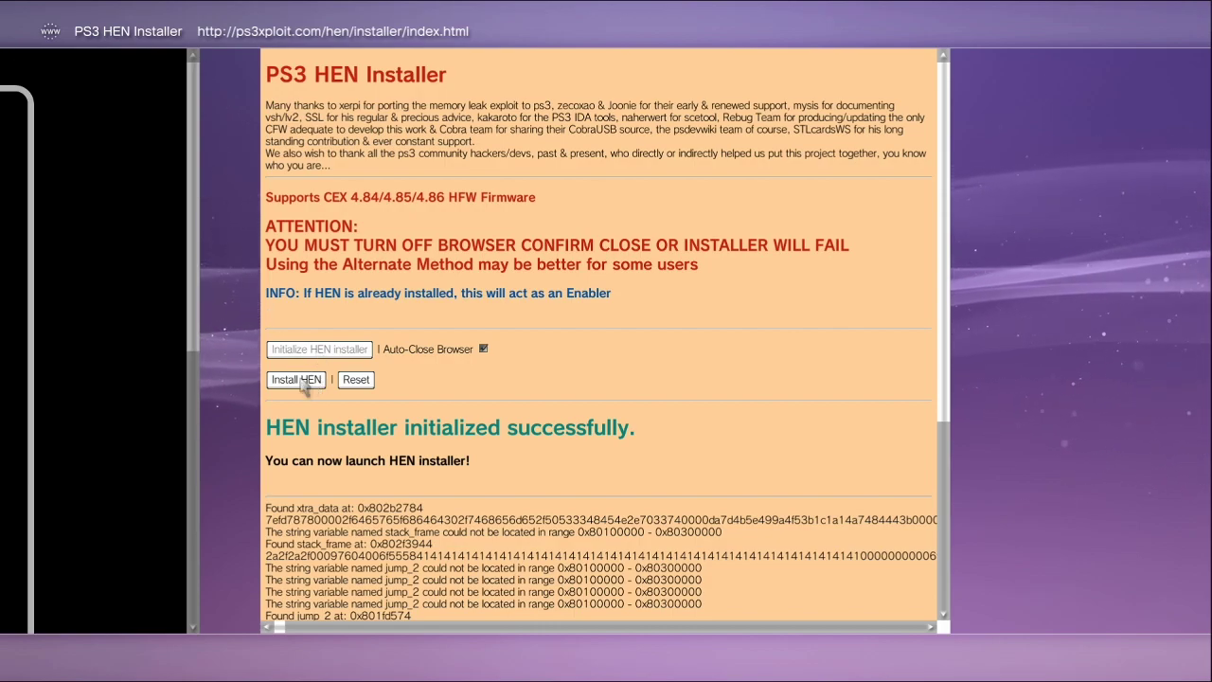
Step: Start the HEN install and let it close the browser so the 11 MB HEN package downloads
left_click(301, 379)
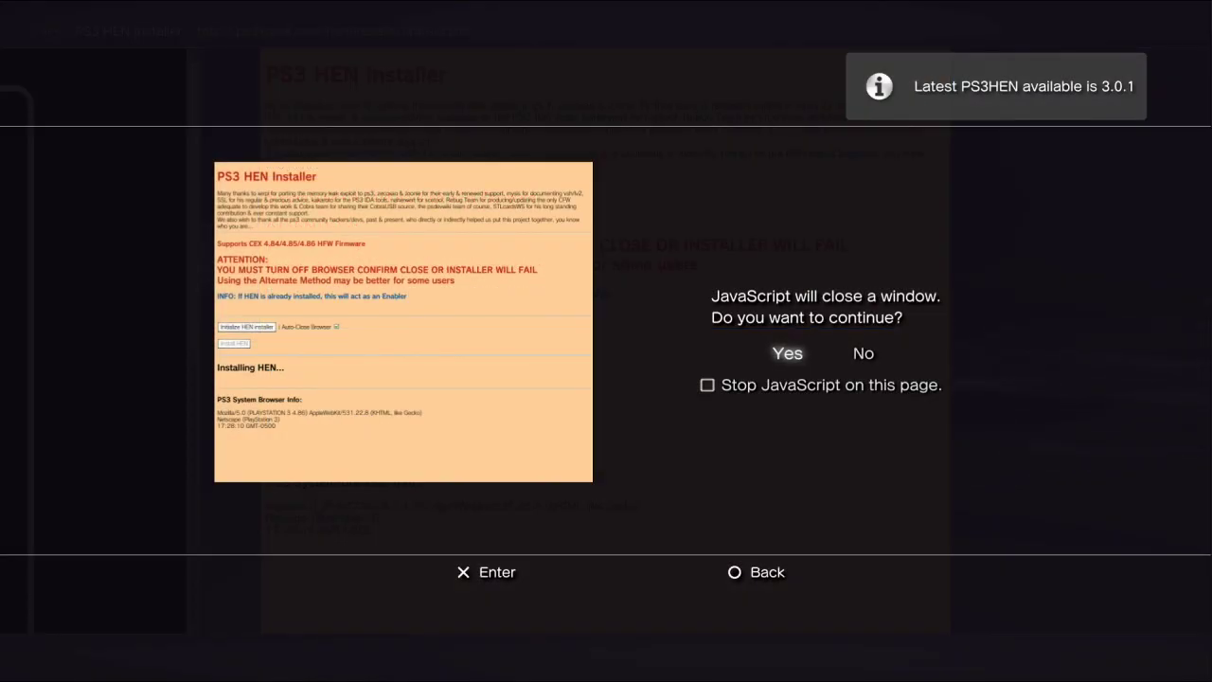
key("Return")
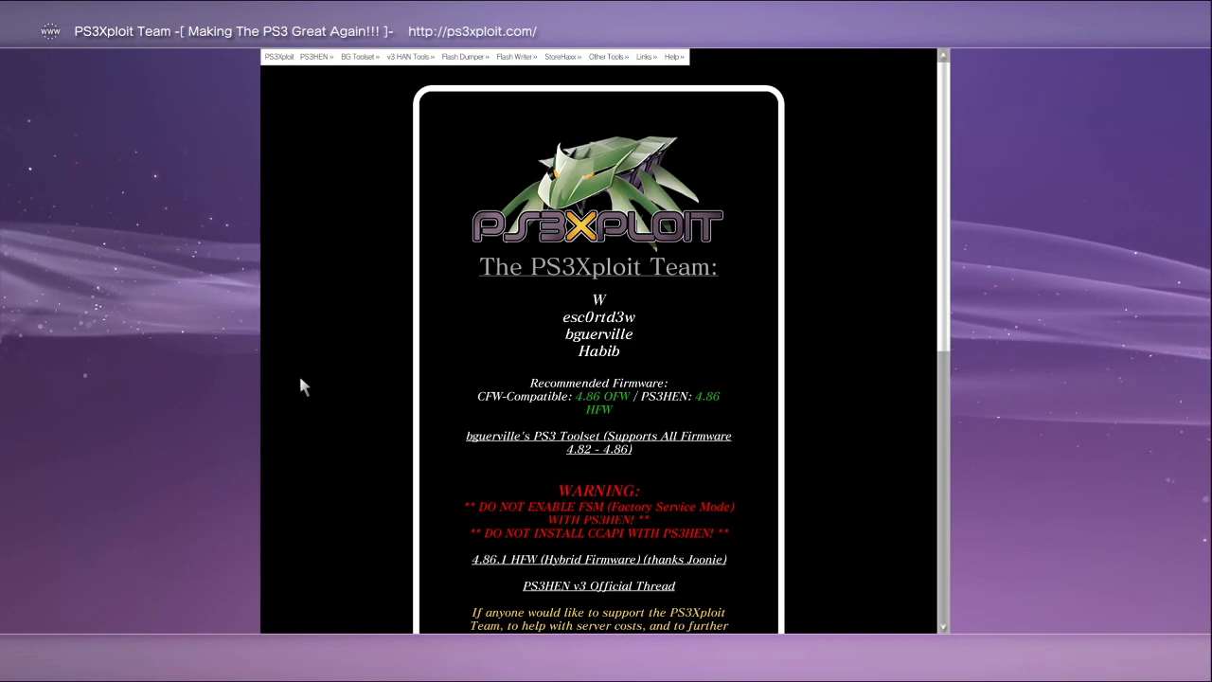
key("Escape")
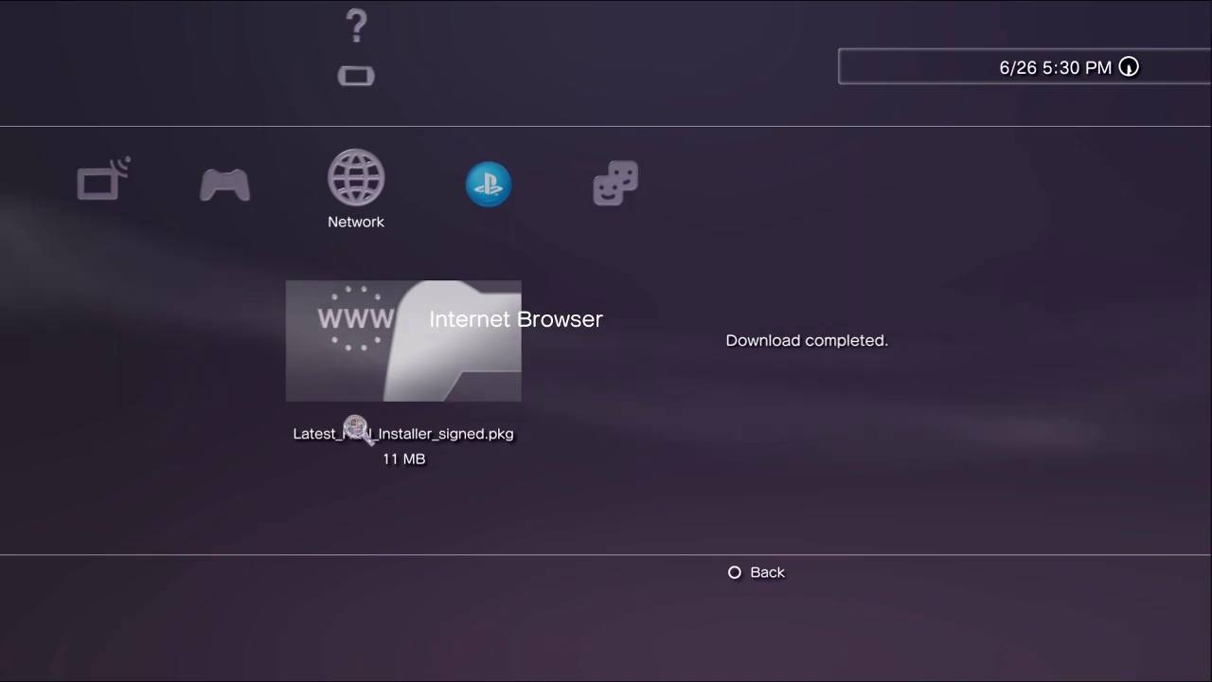
Step: Dismiss the download notice, relaunch the browser to finish HEN, then find Enable HEN under Game
key("Escape")
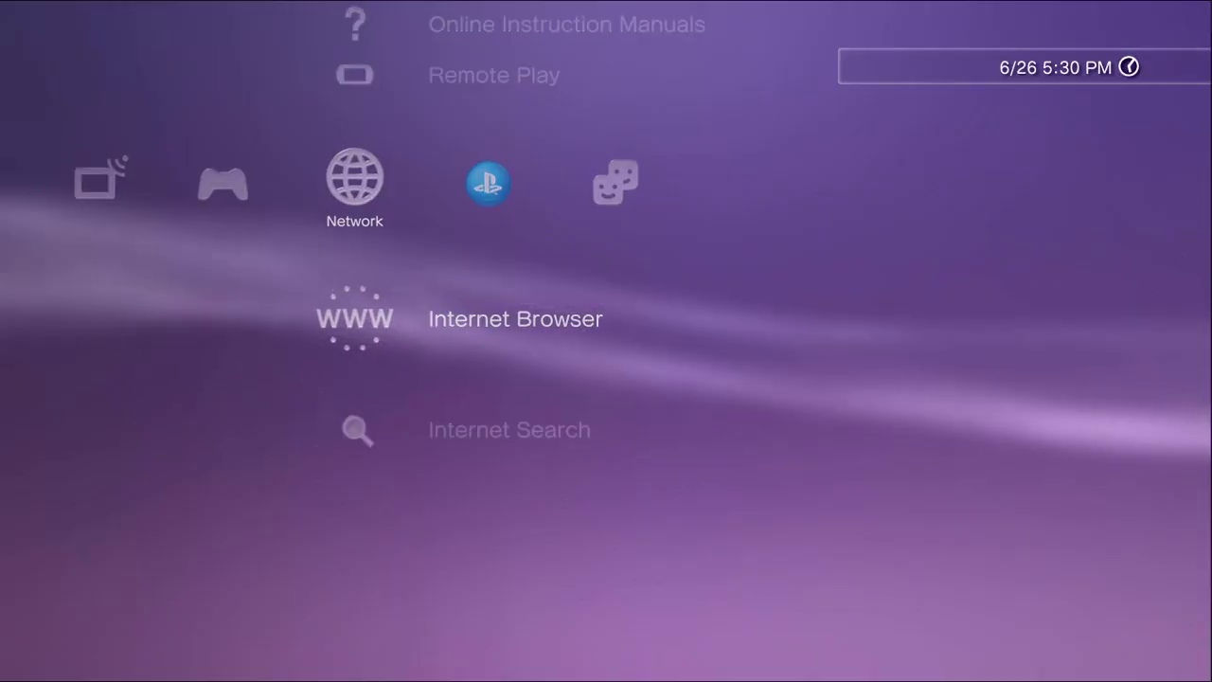
key("Return")
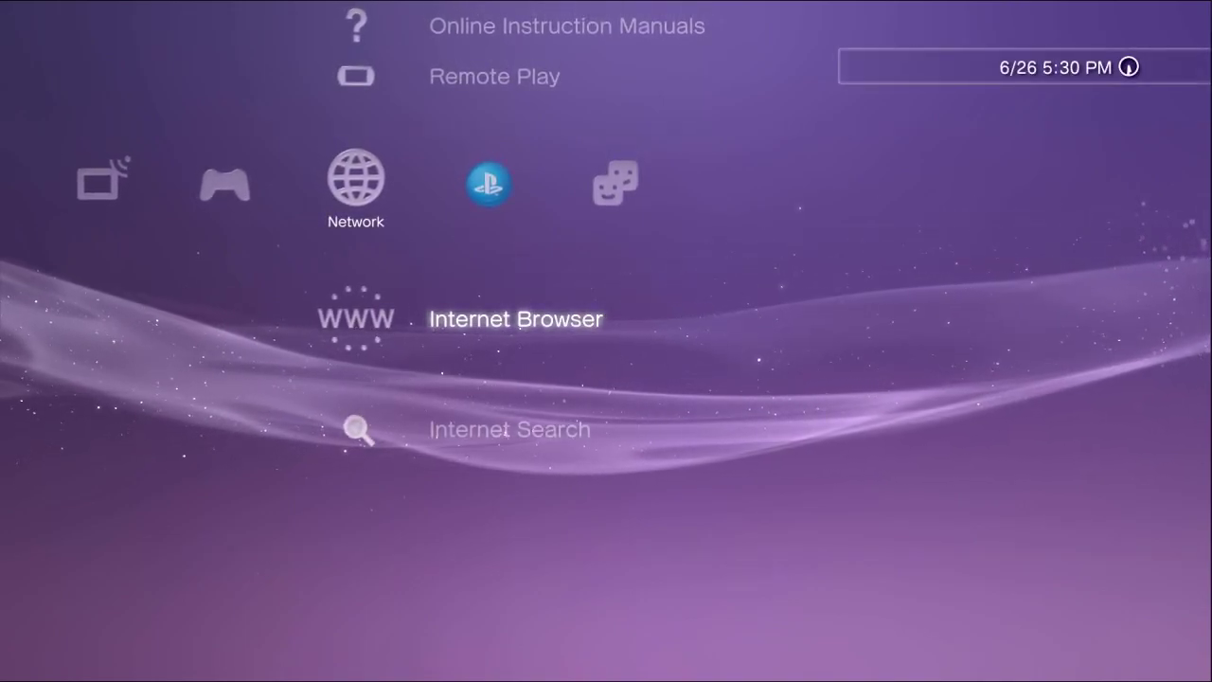
key("Up")
key("Left")
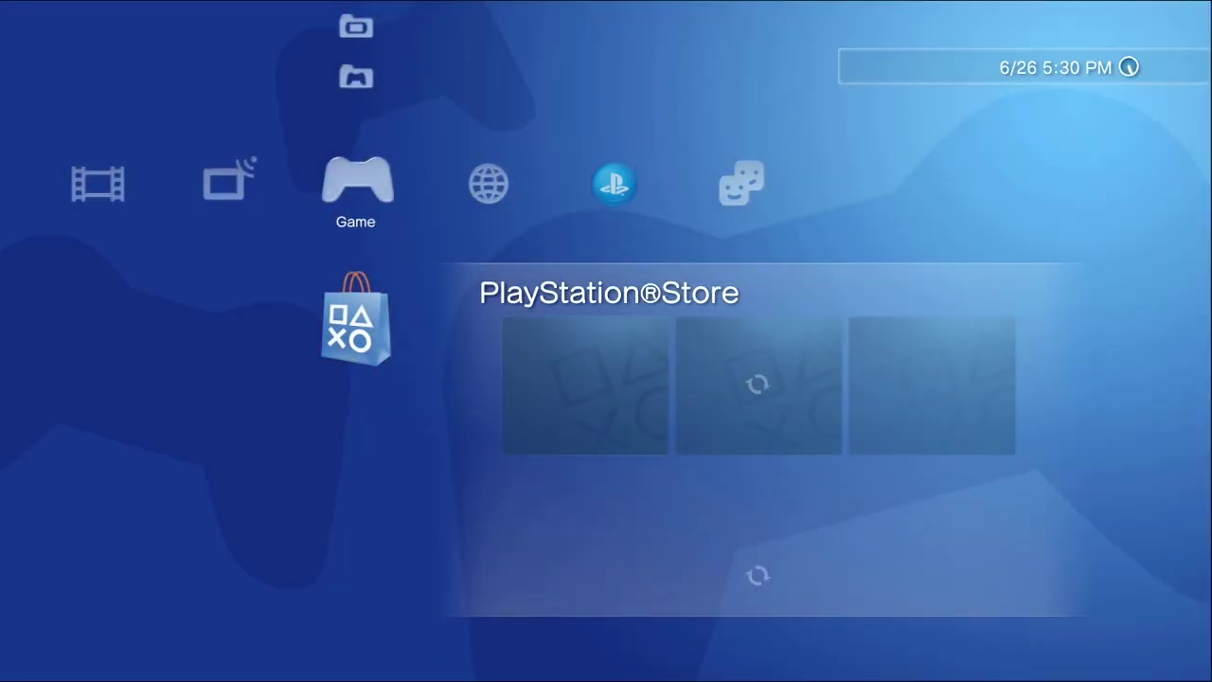
key("Up")
key("Up")
key("Up")
key("Up")
key("Up")
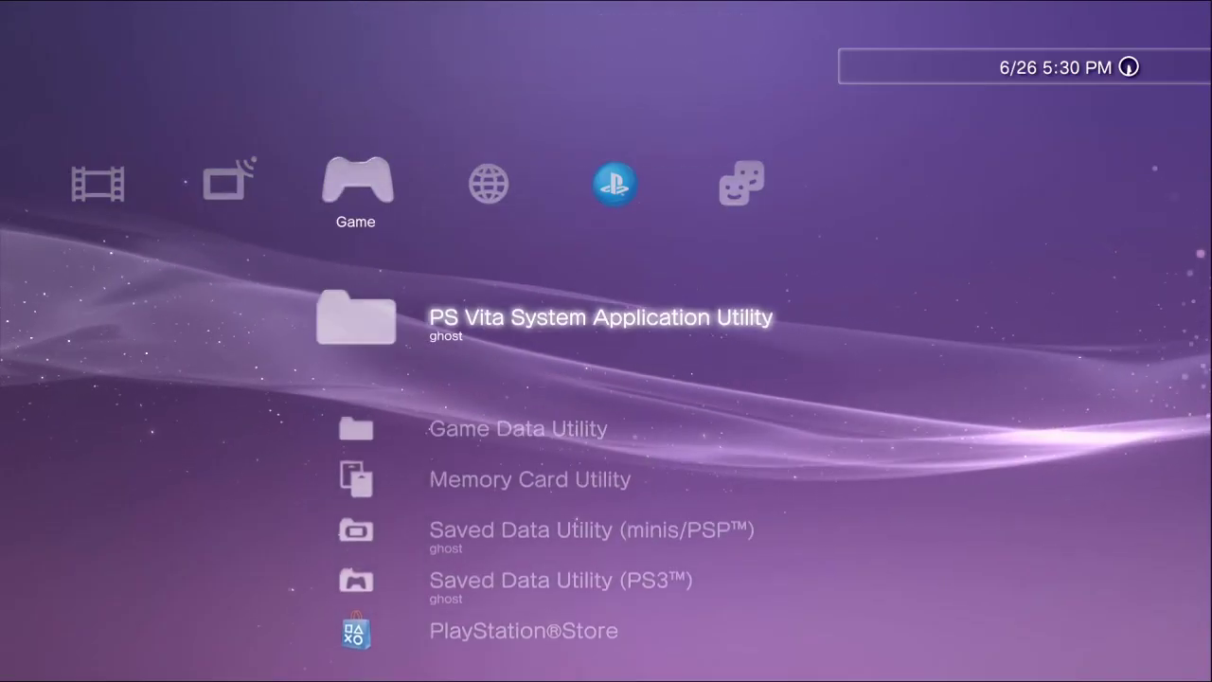
key("Right")
key("Right")
key("Left")
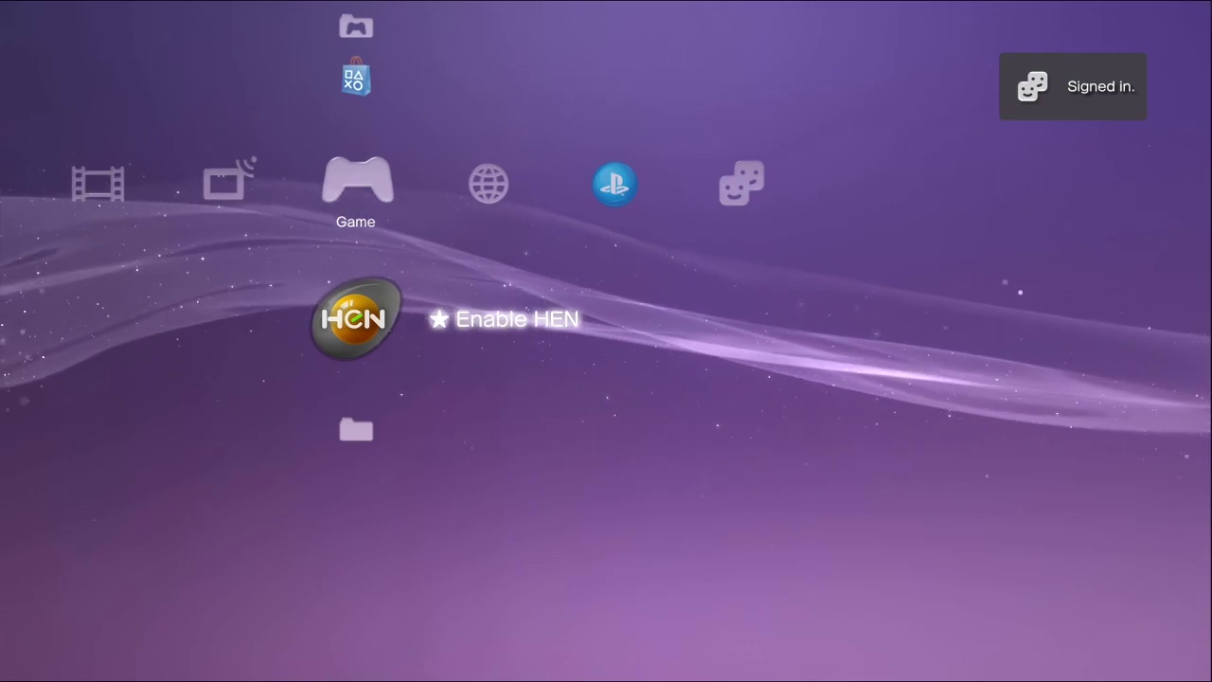
Step: Sign out of PlayStation Network from Account Management
key("Right")
key("Right")
key("Up")
key("Menu")
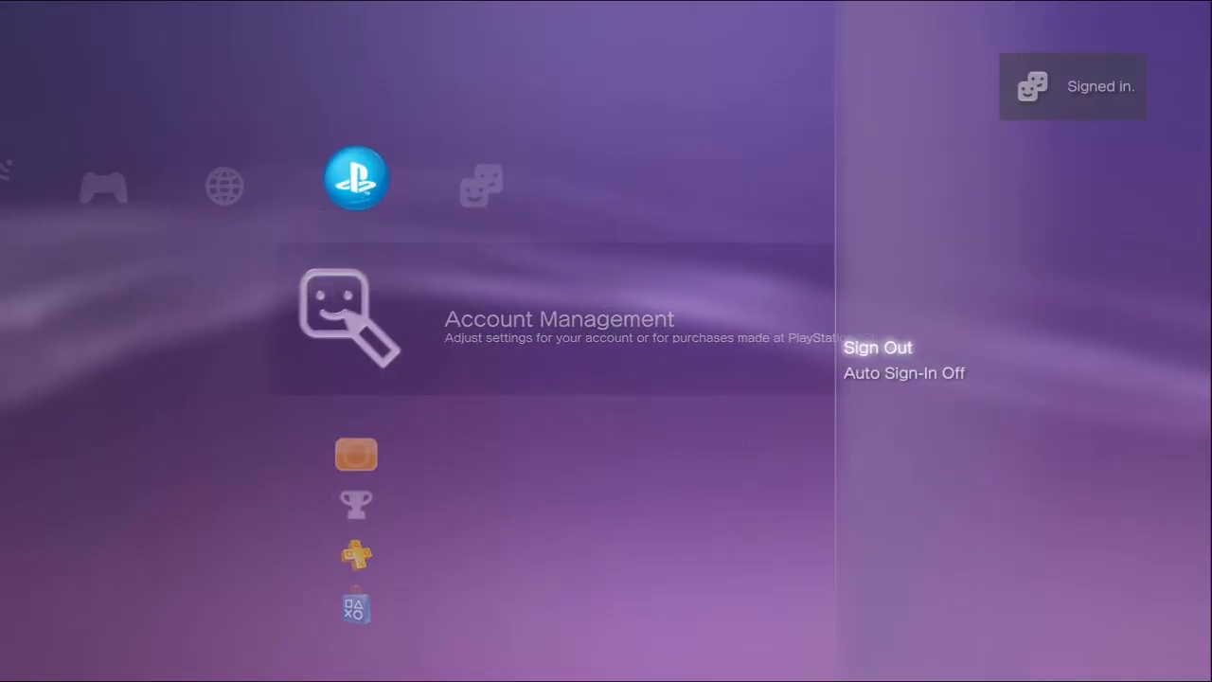
key("Down")
key("Return")
Step: Run Enable HEN in the Game column to start PS3HEN 3.0.1, then select Package Manager
key("Left")
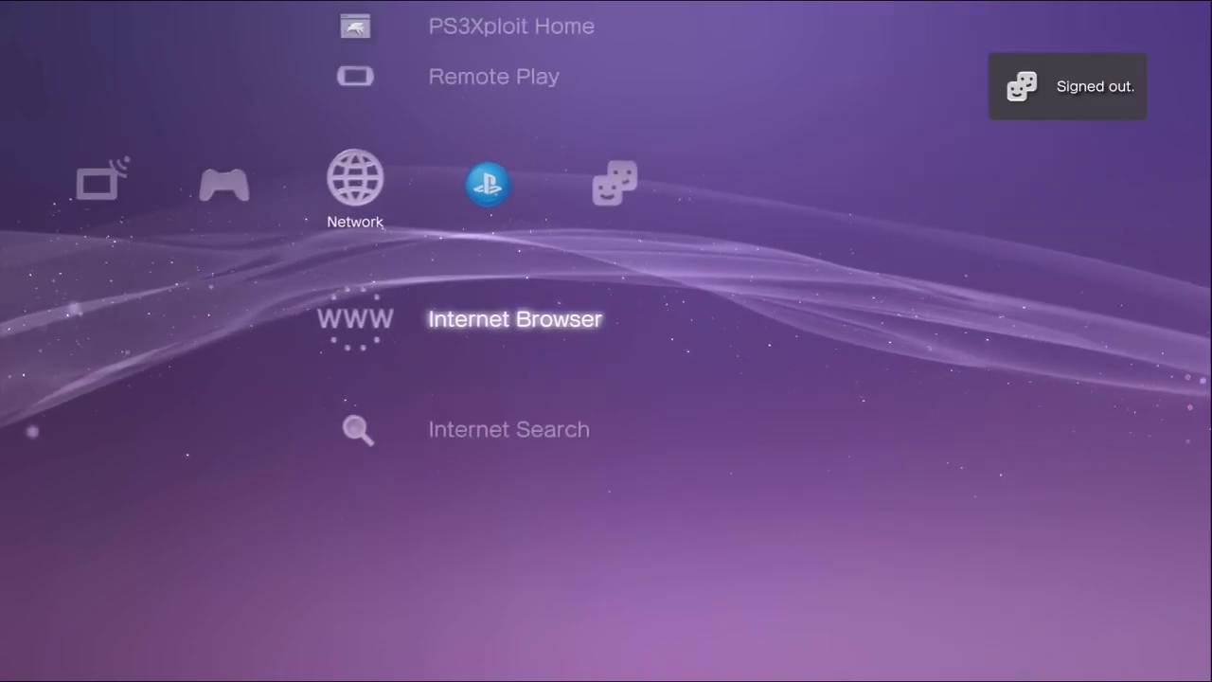
key("Left")
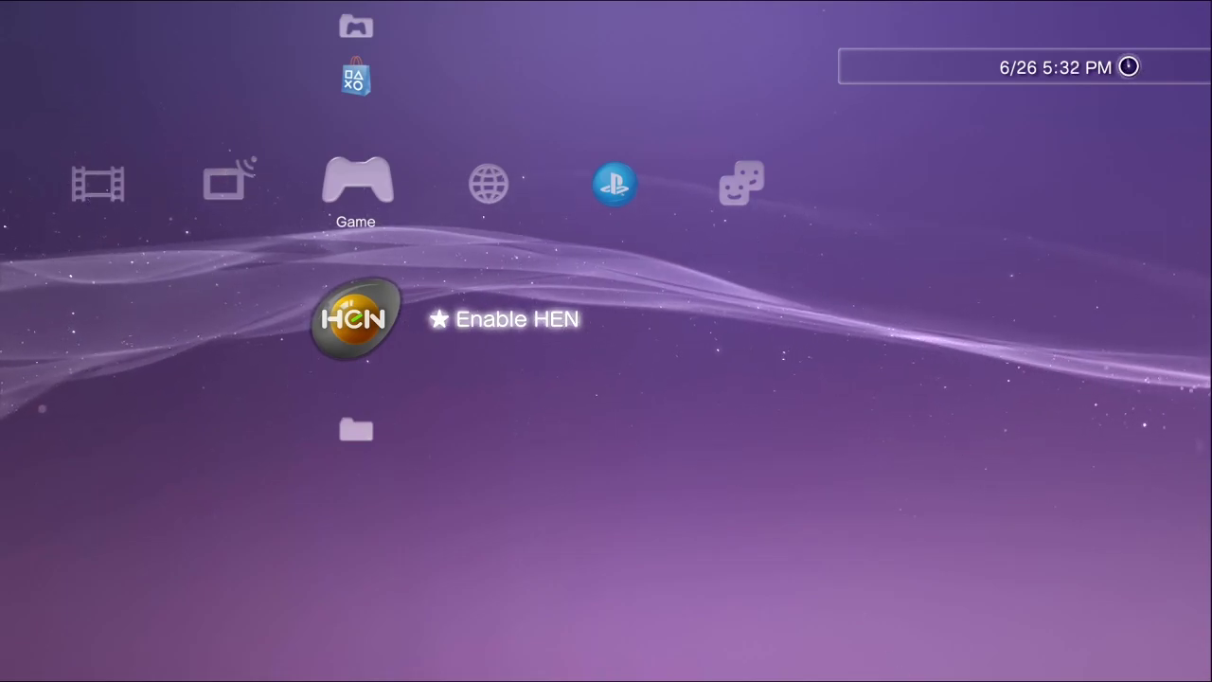
key("Return")
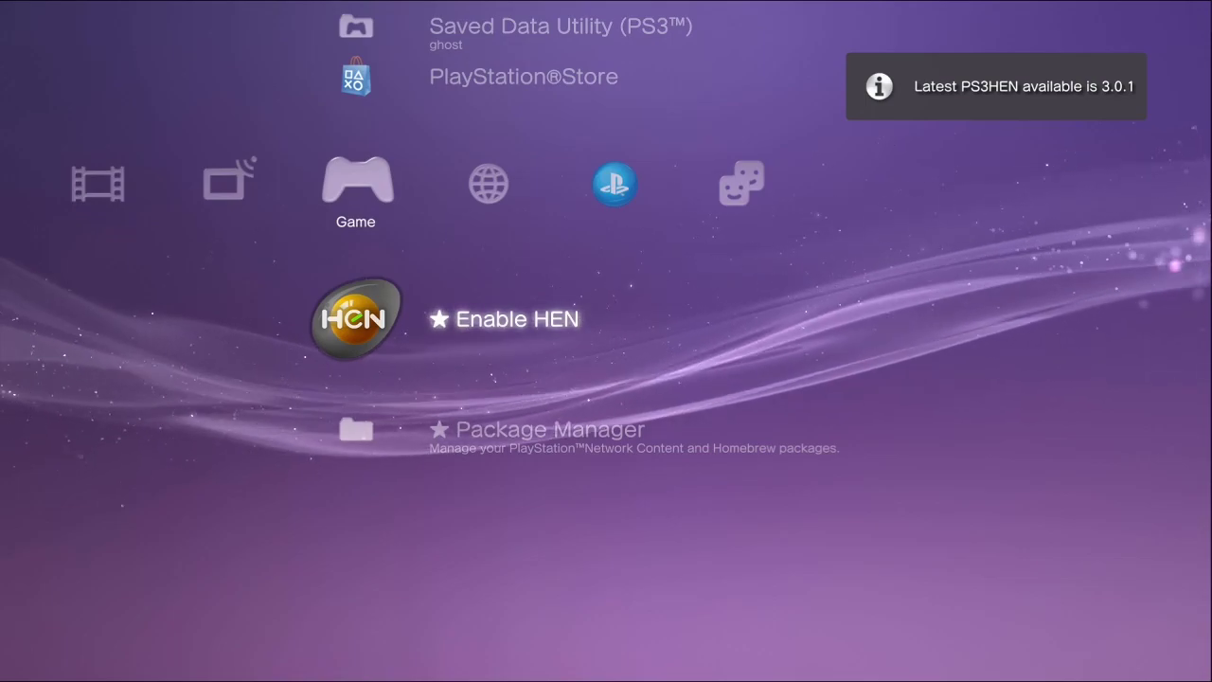
key("Down")
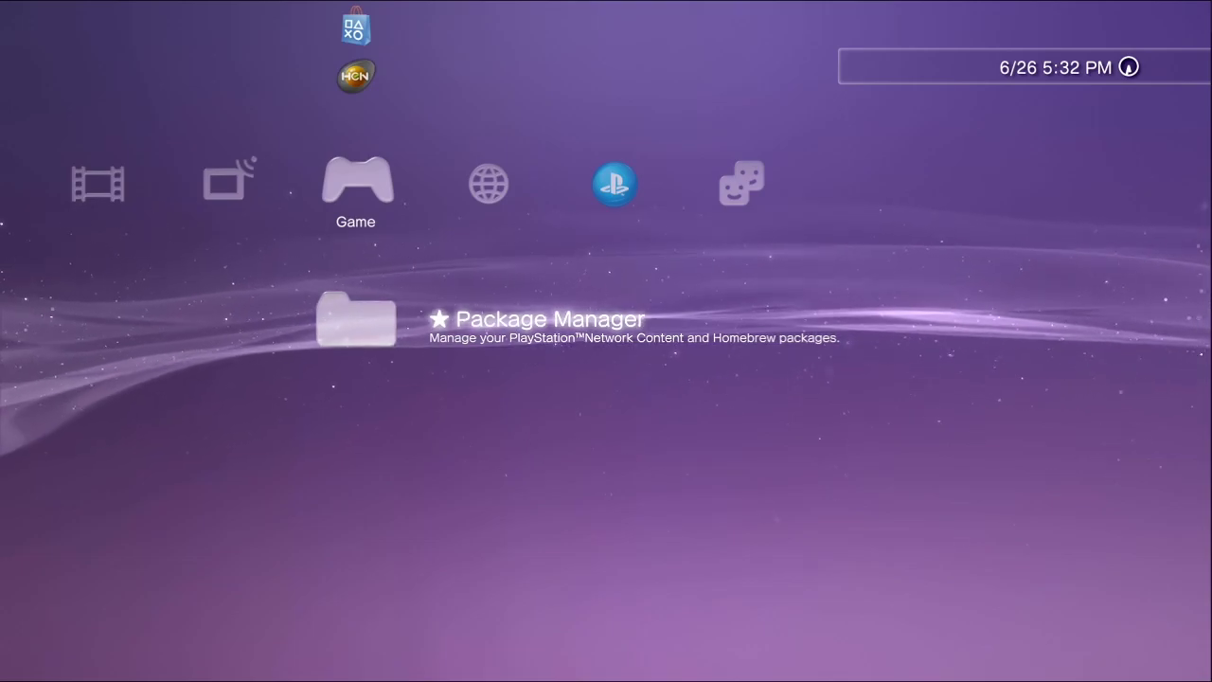
Step: Install the 35 MB multiMAN 04.85.01 package from the USB drive via Package Manager's Standard source
key("Up")
key("Down")
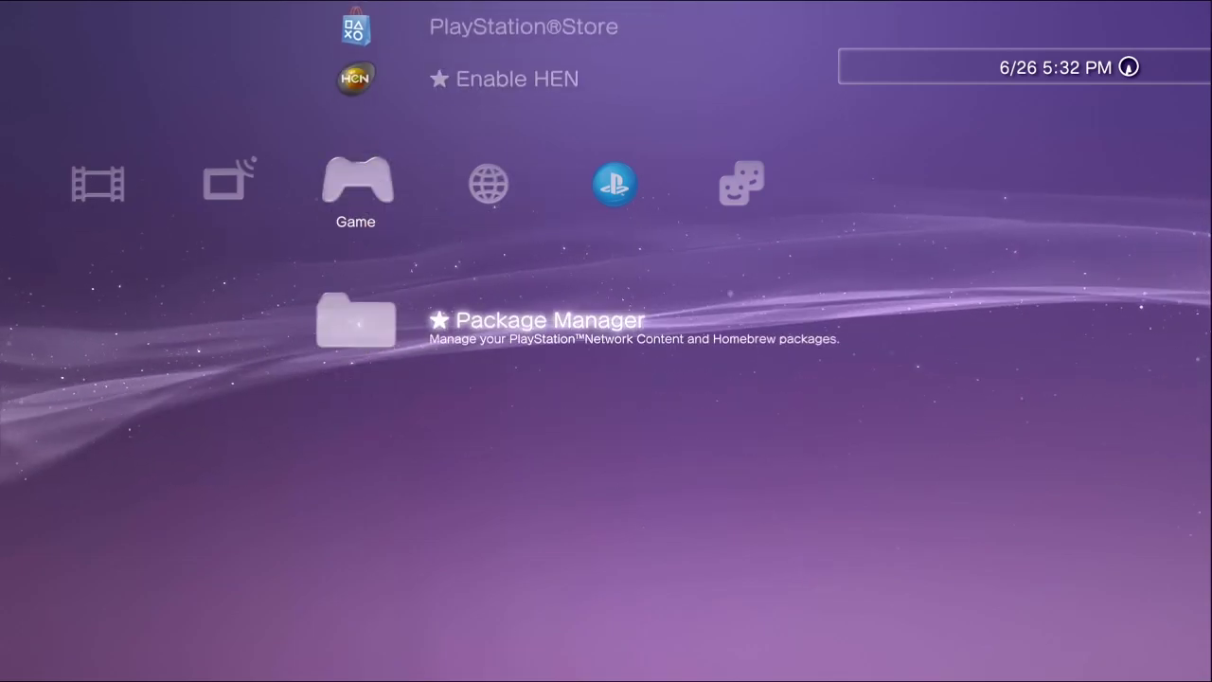
key("Return")
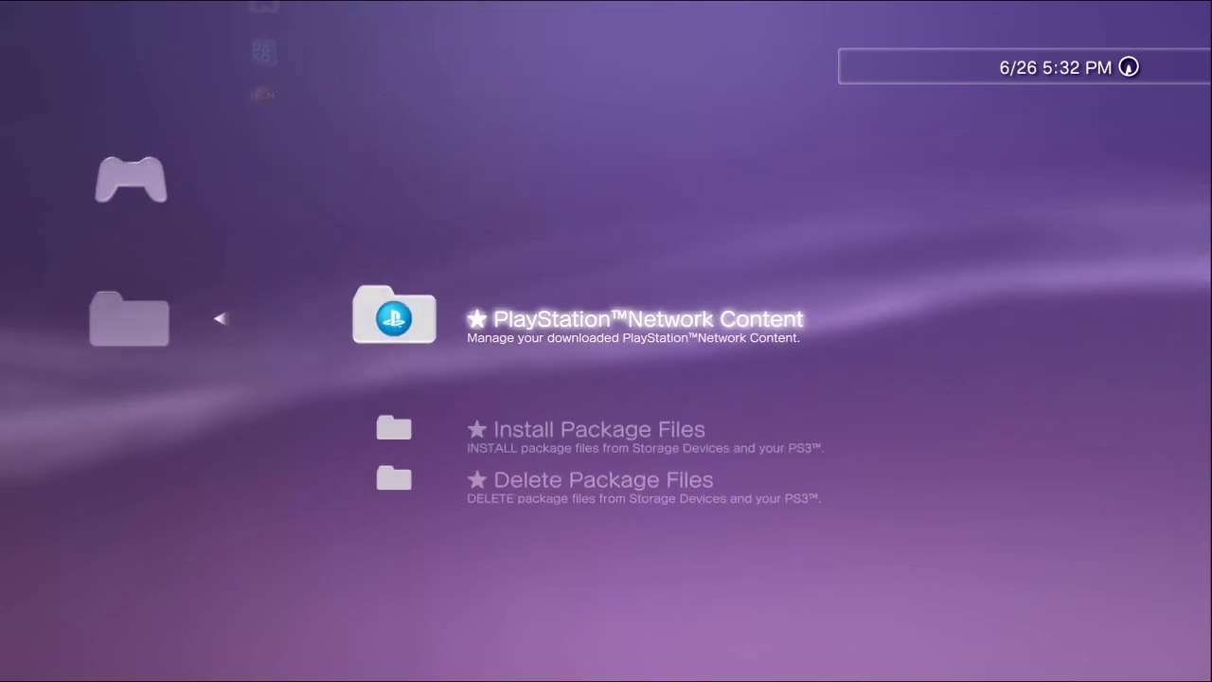
key("Down")
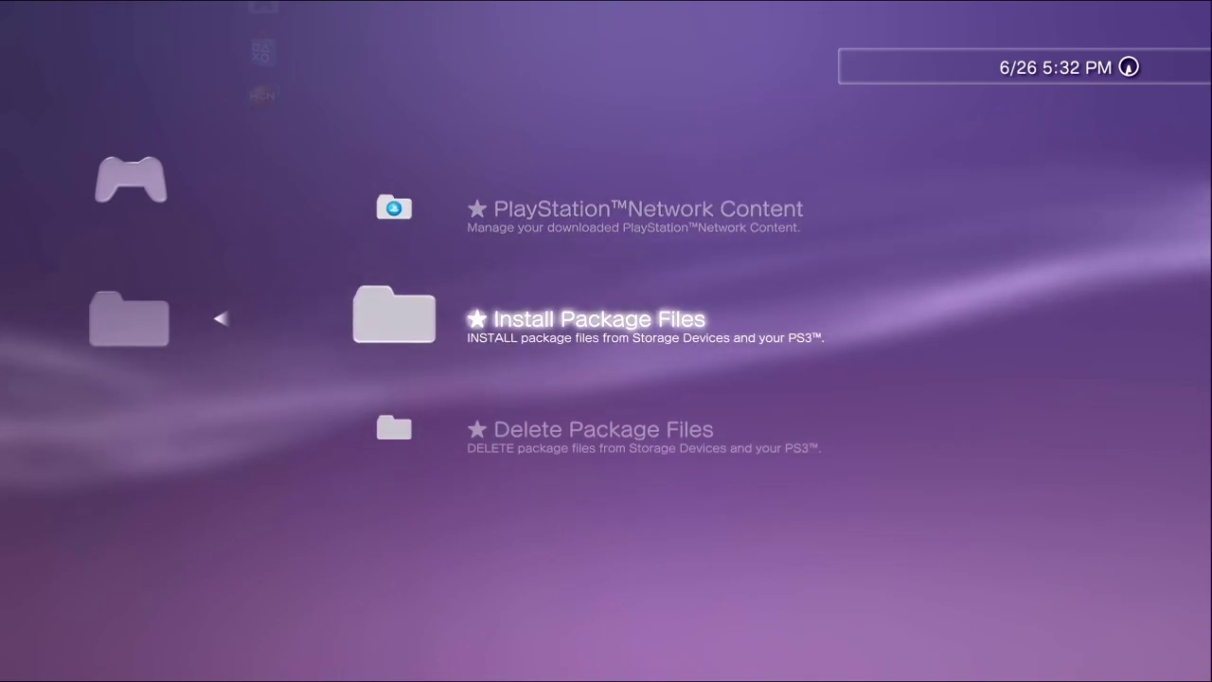
key("Return")
key("Down")
key("Down")
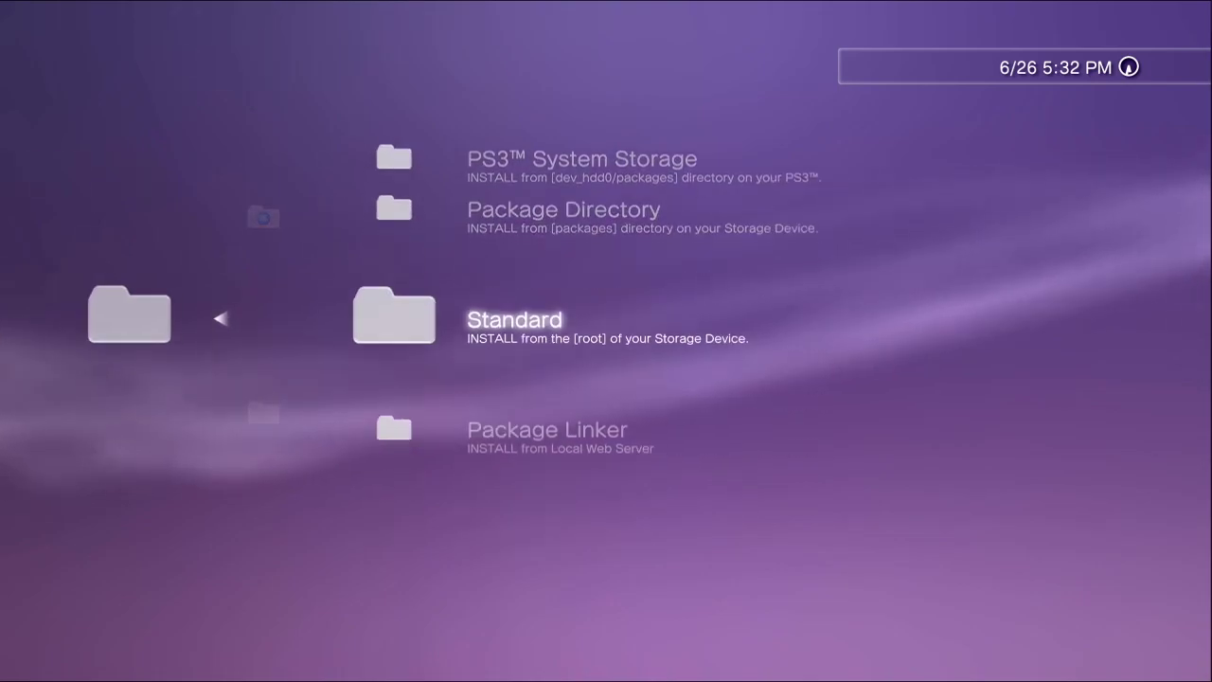
key("Return")
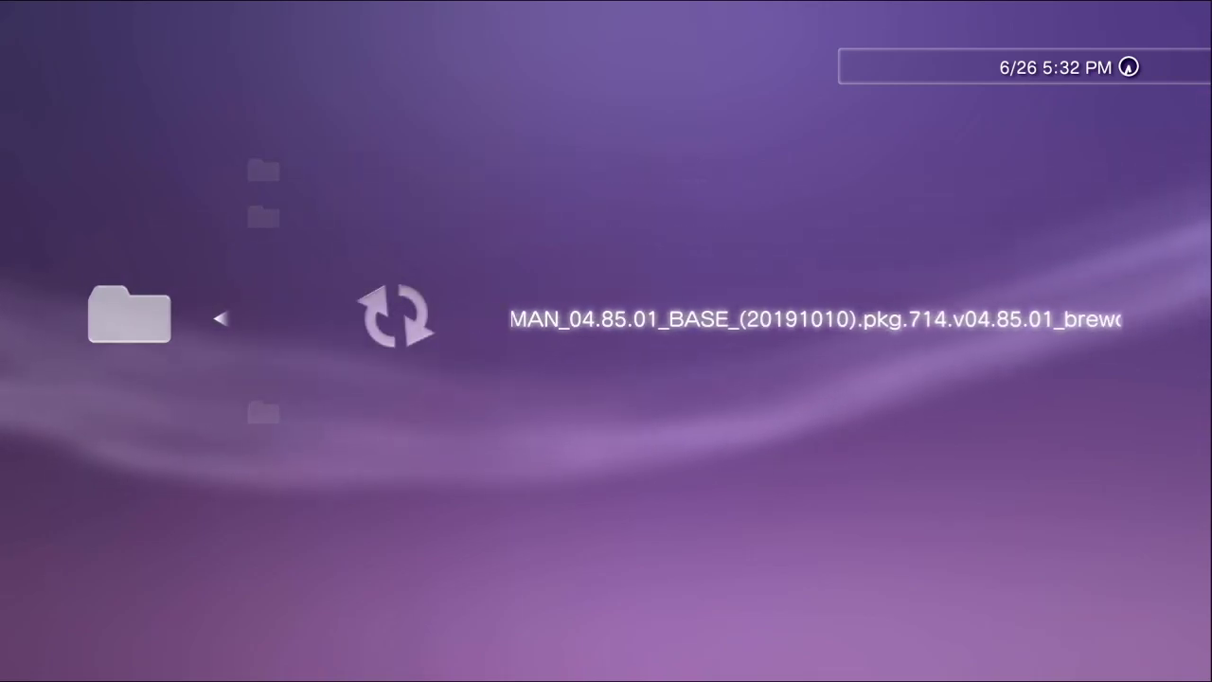
key("Return")
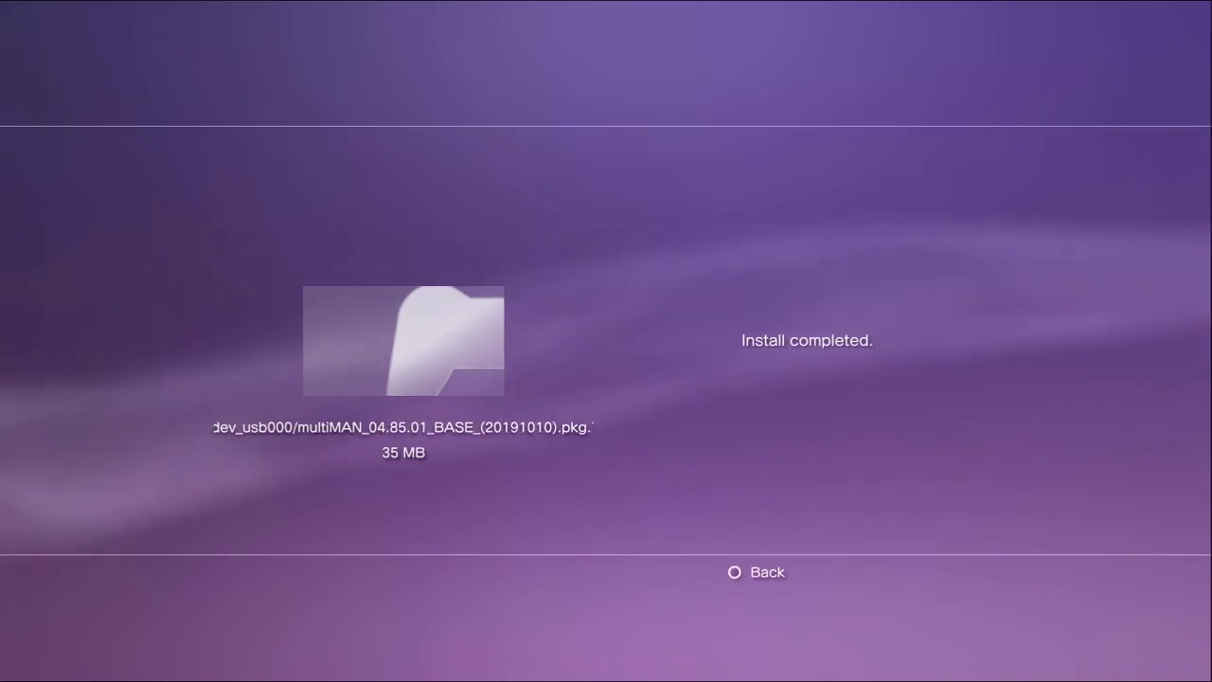
key("Escape")
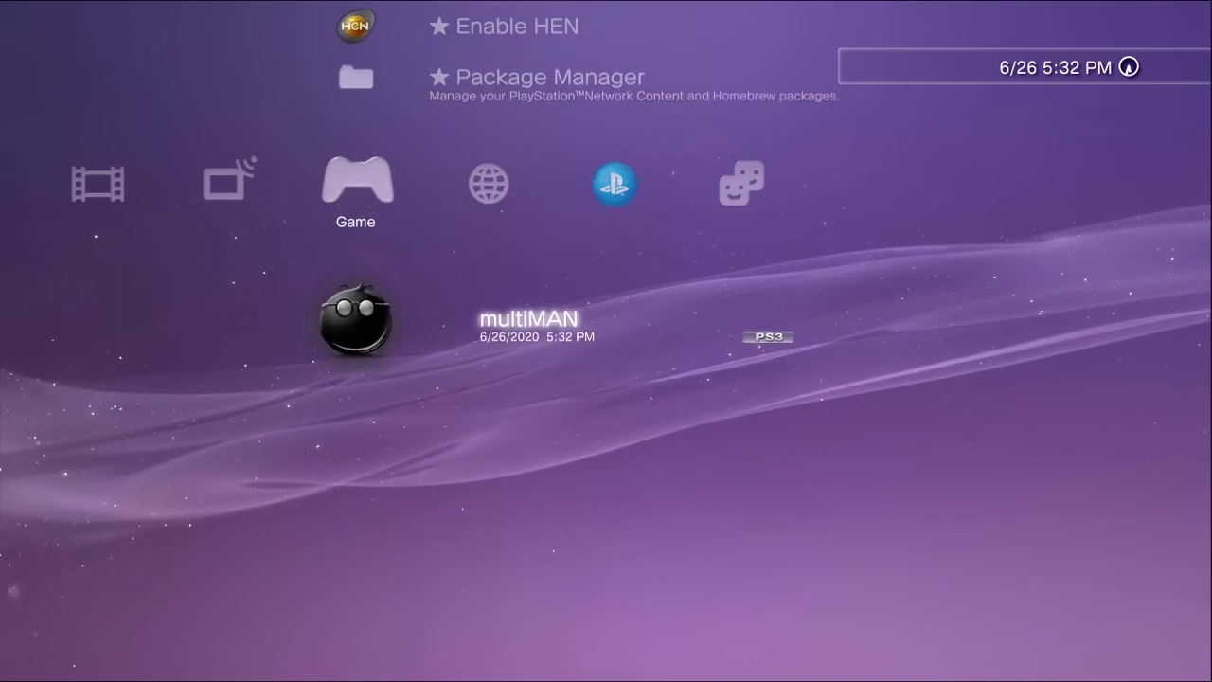
key("Up")
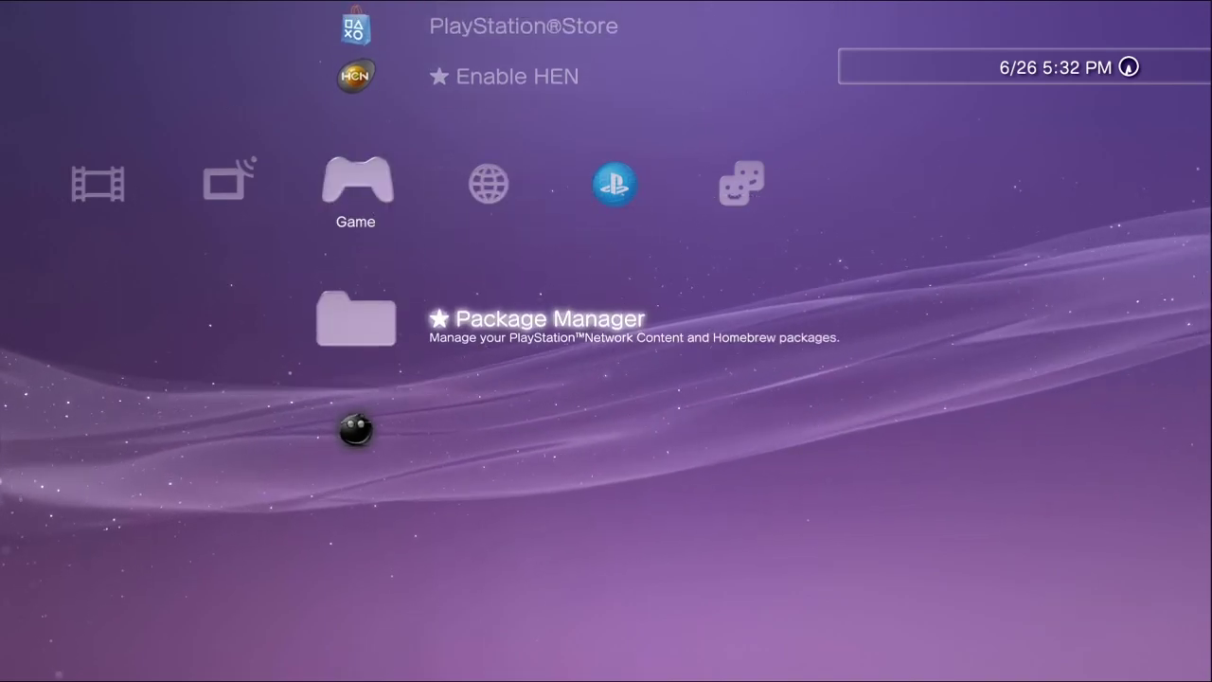